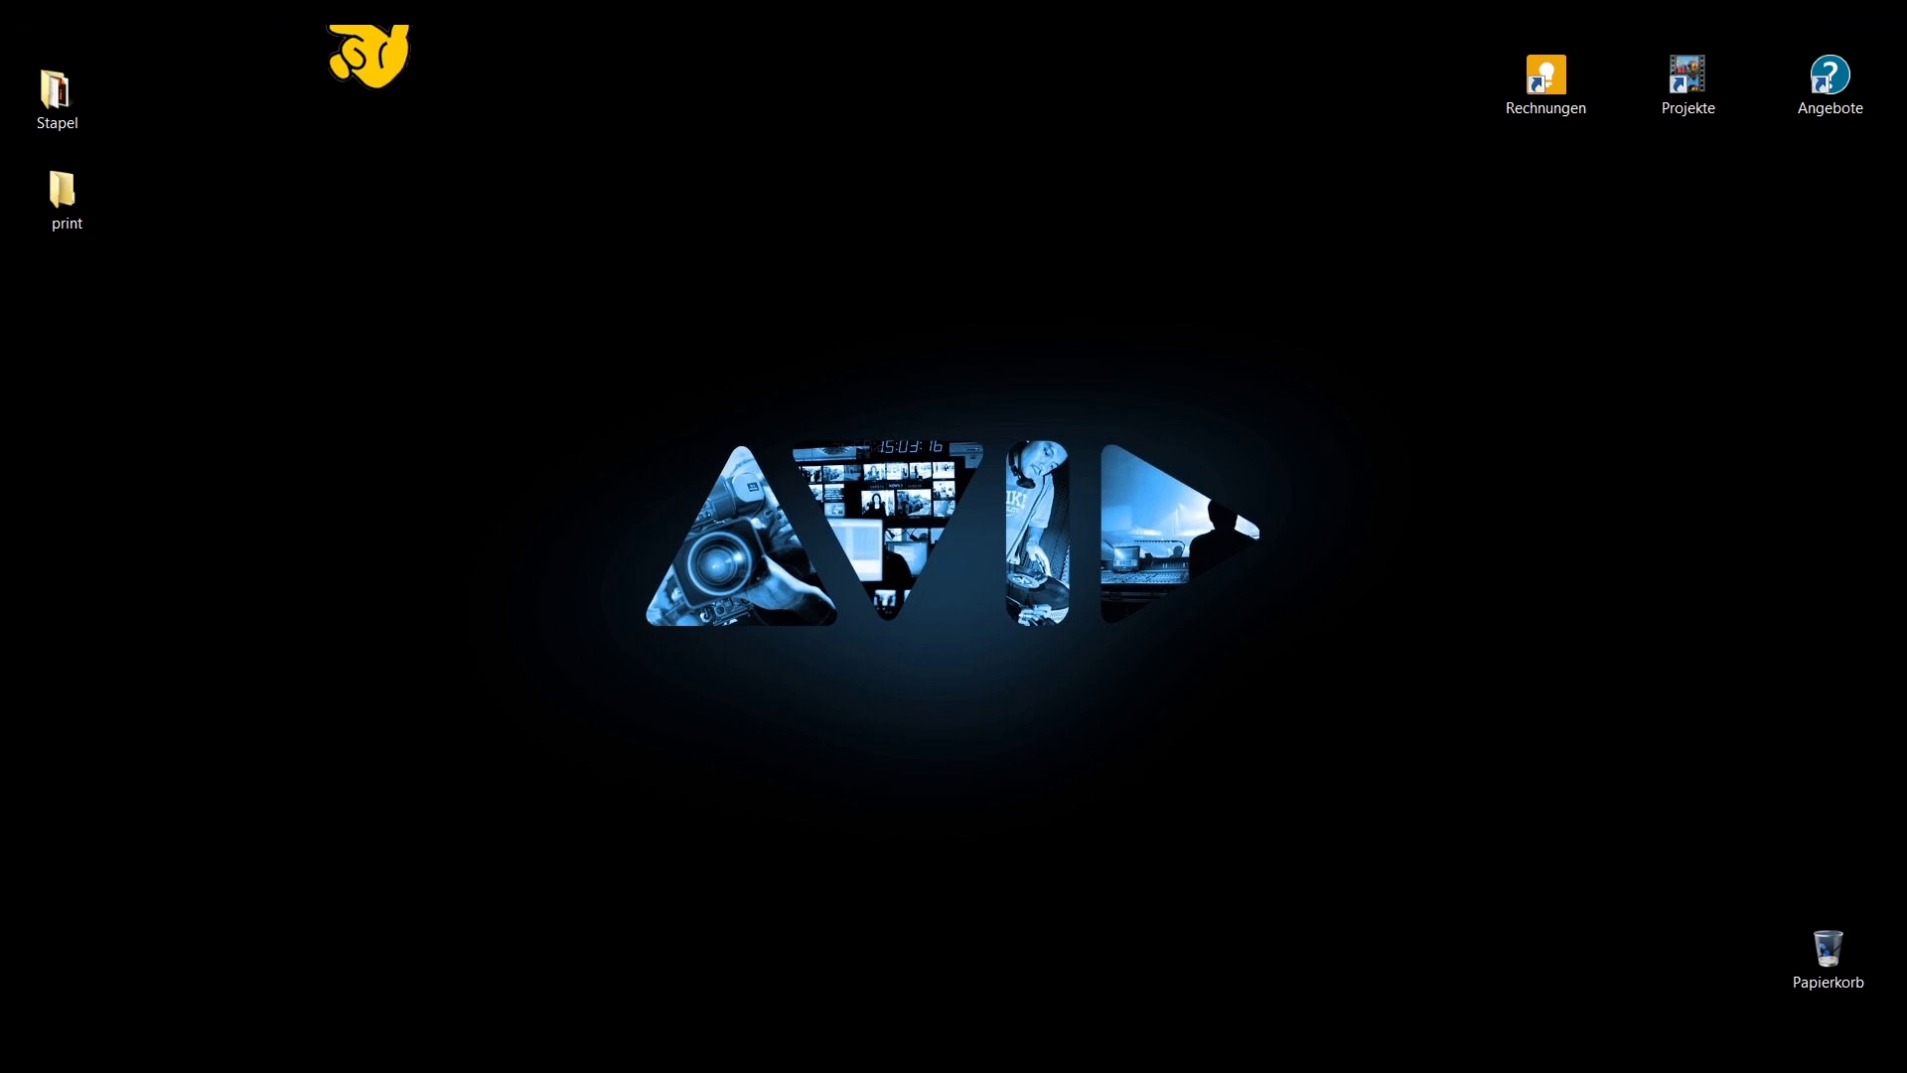
Step: Switch to Avid Media Composer with the D-AVID project and its empty sequence showing
{"action": "key", "text": "alt+Tab"}
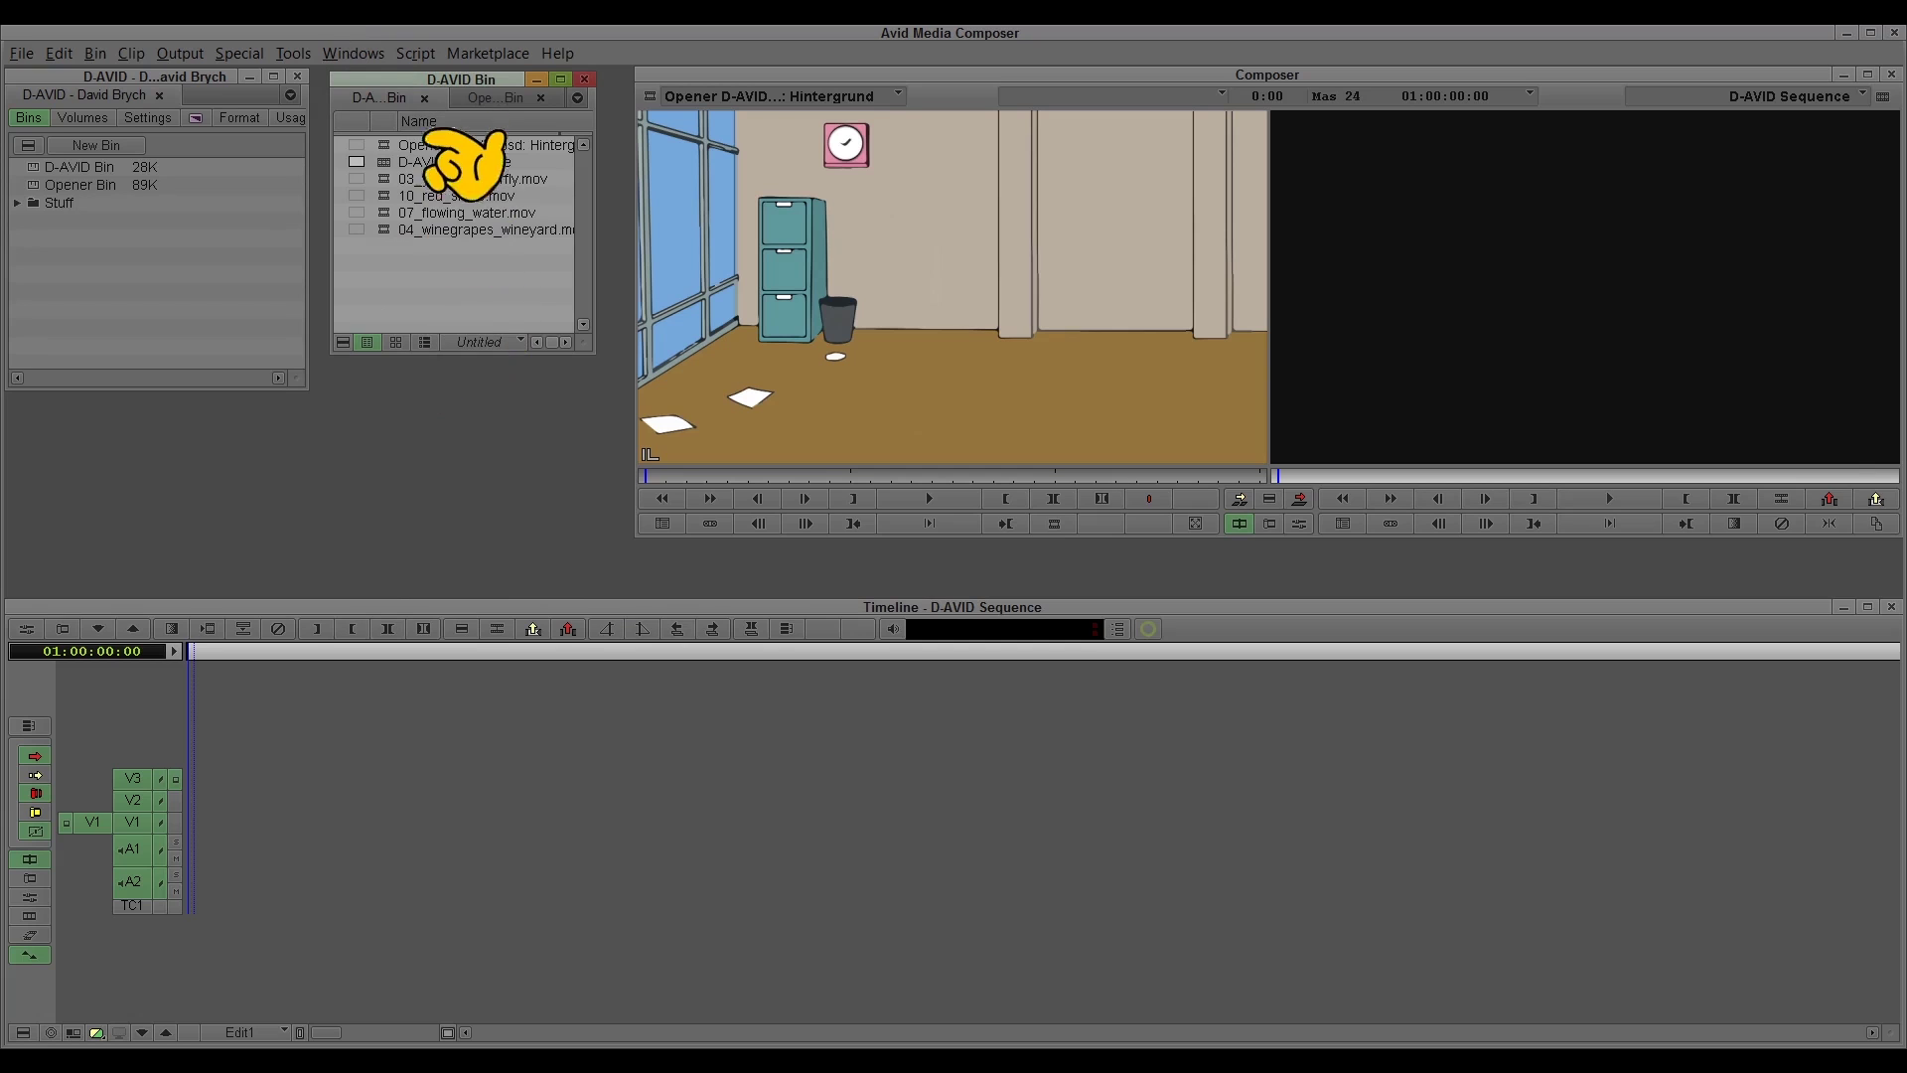
Step: Shift the D-AVID Bin slightly left and enlarge it so full clip names show
{"action": "left_click_drag", "start_coordinate": [490, 83], "coordinate": [473, 80]}
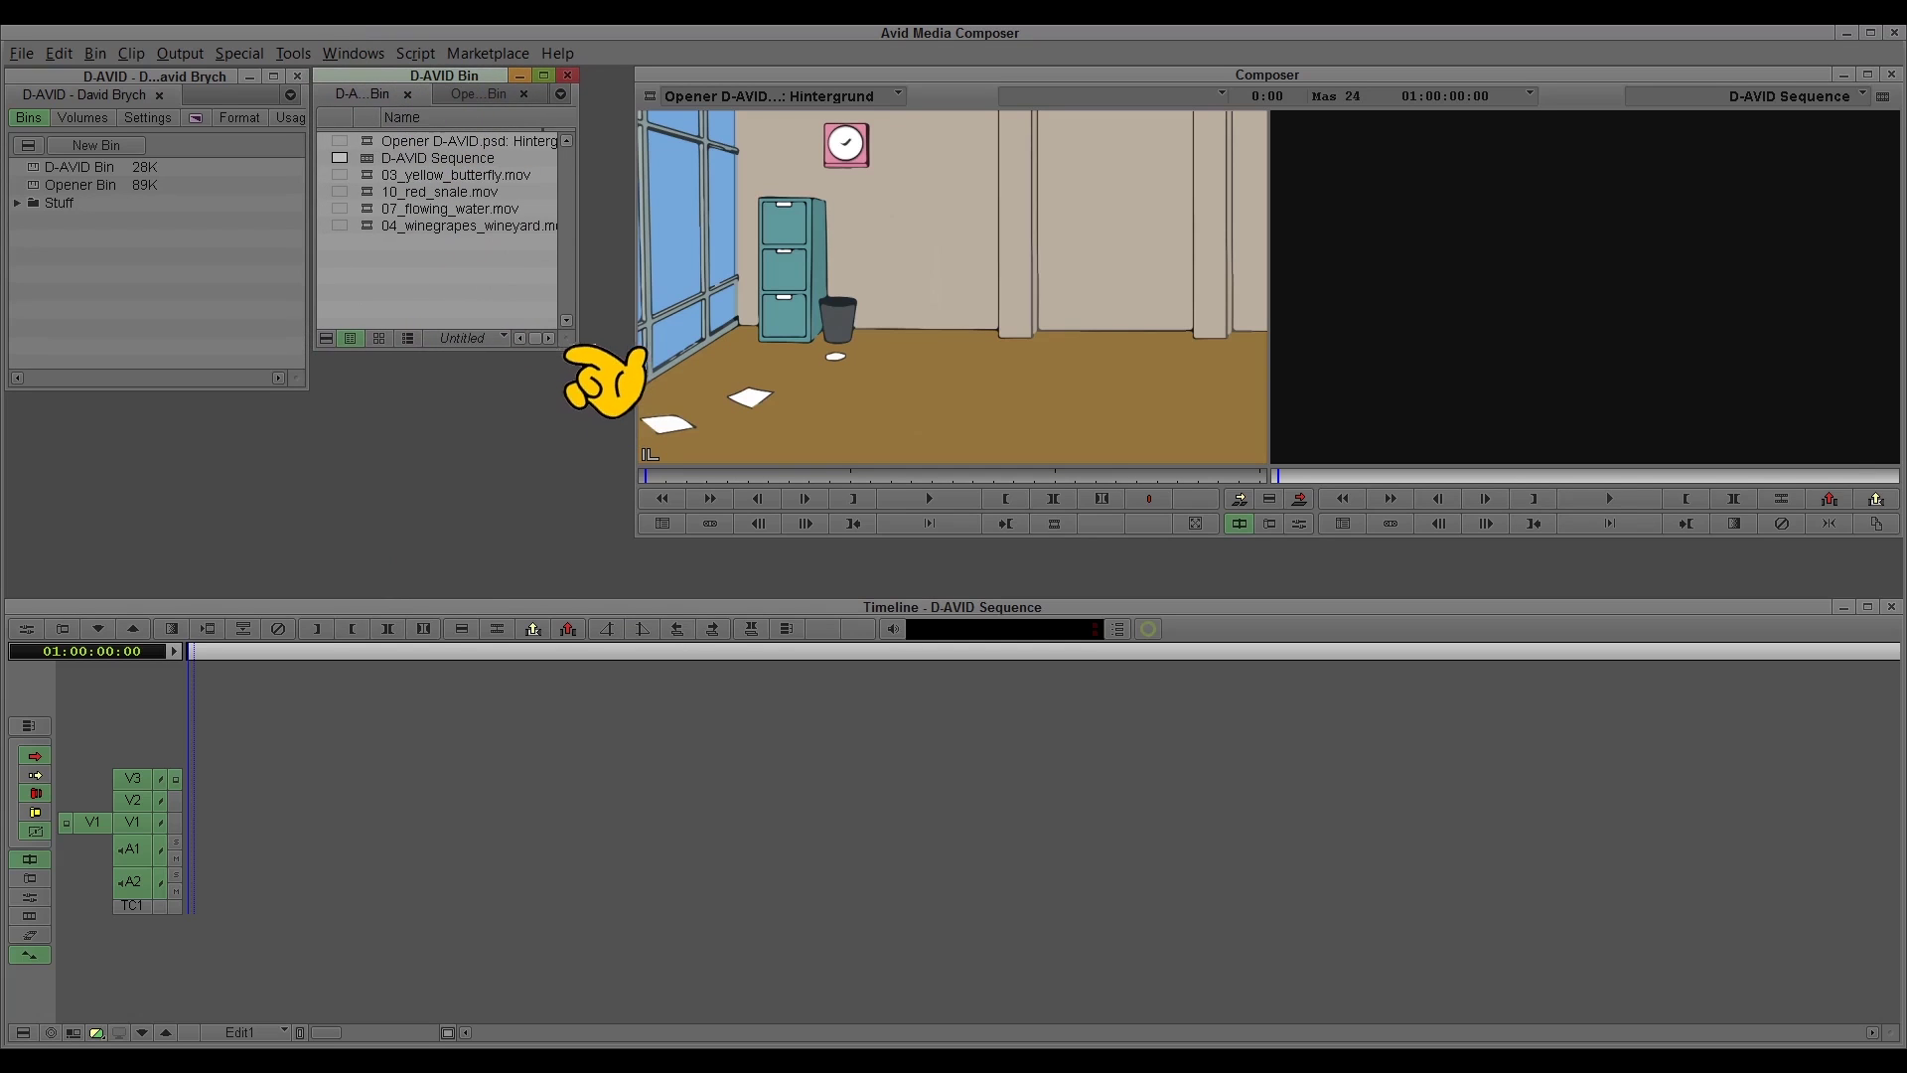
{"action": "left_click_drag", "start_coordinate": [574, 346], "coordinate": [617, 390]}
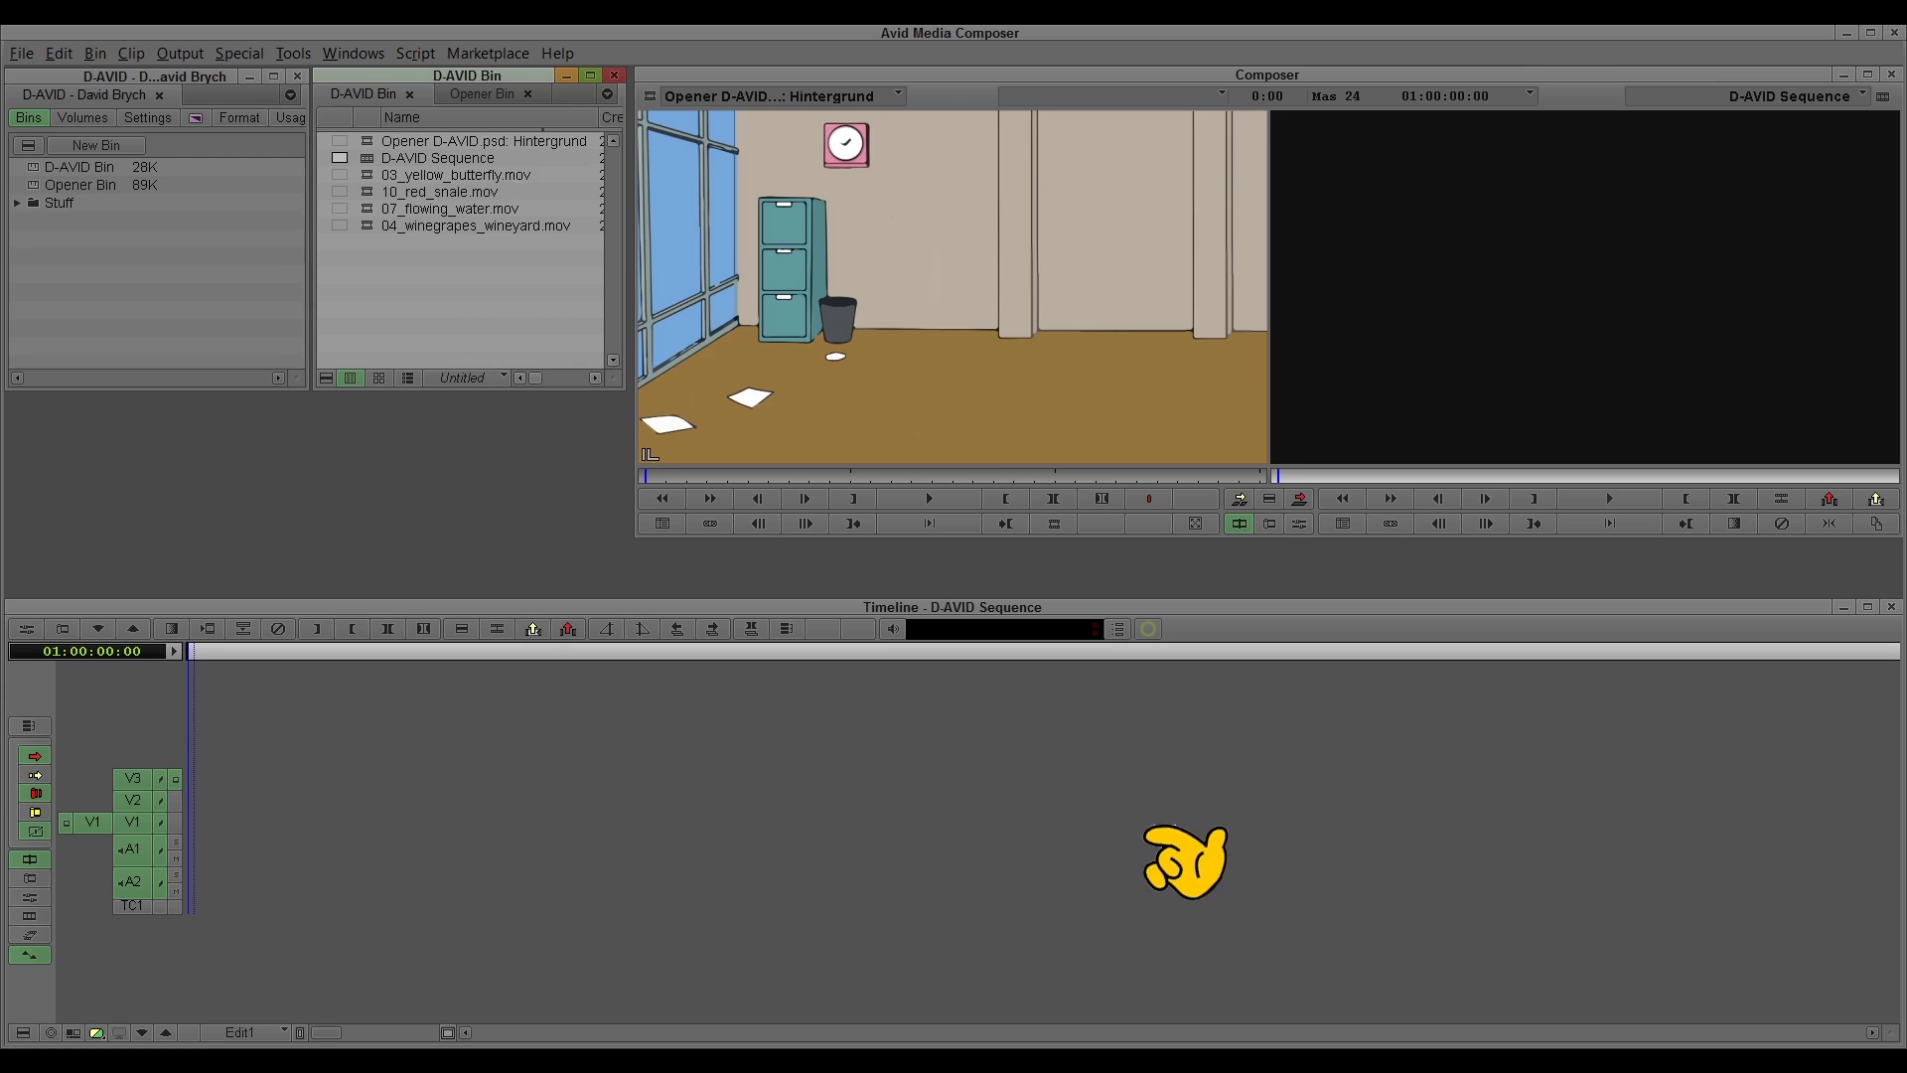
Step: Load 10_red_snale.mov into the source monitor and review it with scrubbing and J/L playback
{"action": "double_click", "coordinate": [437, 194]}
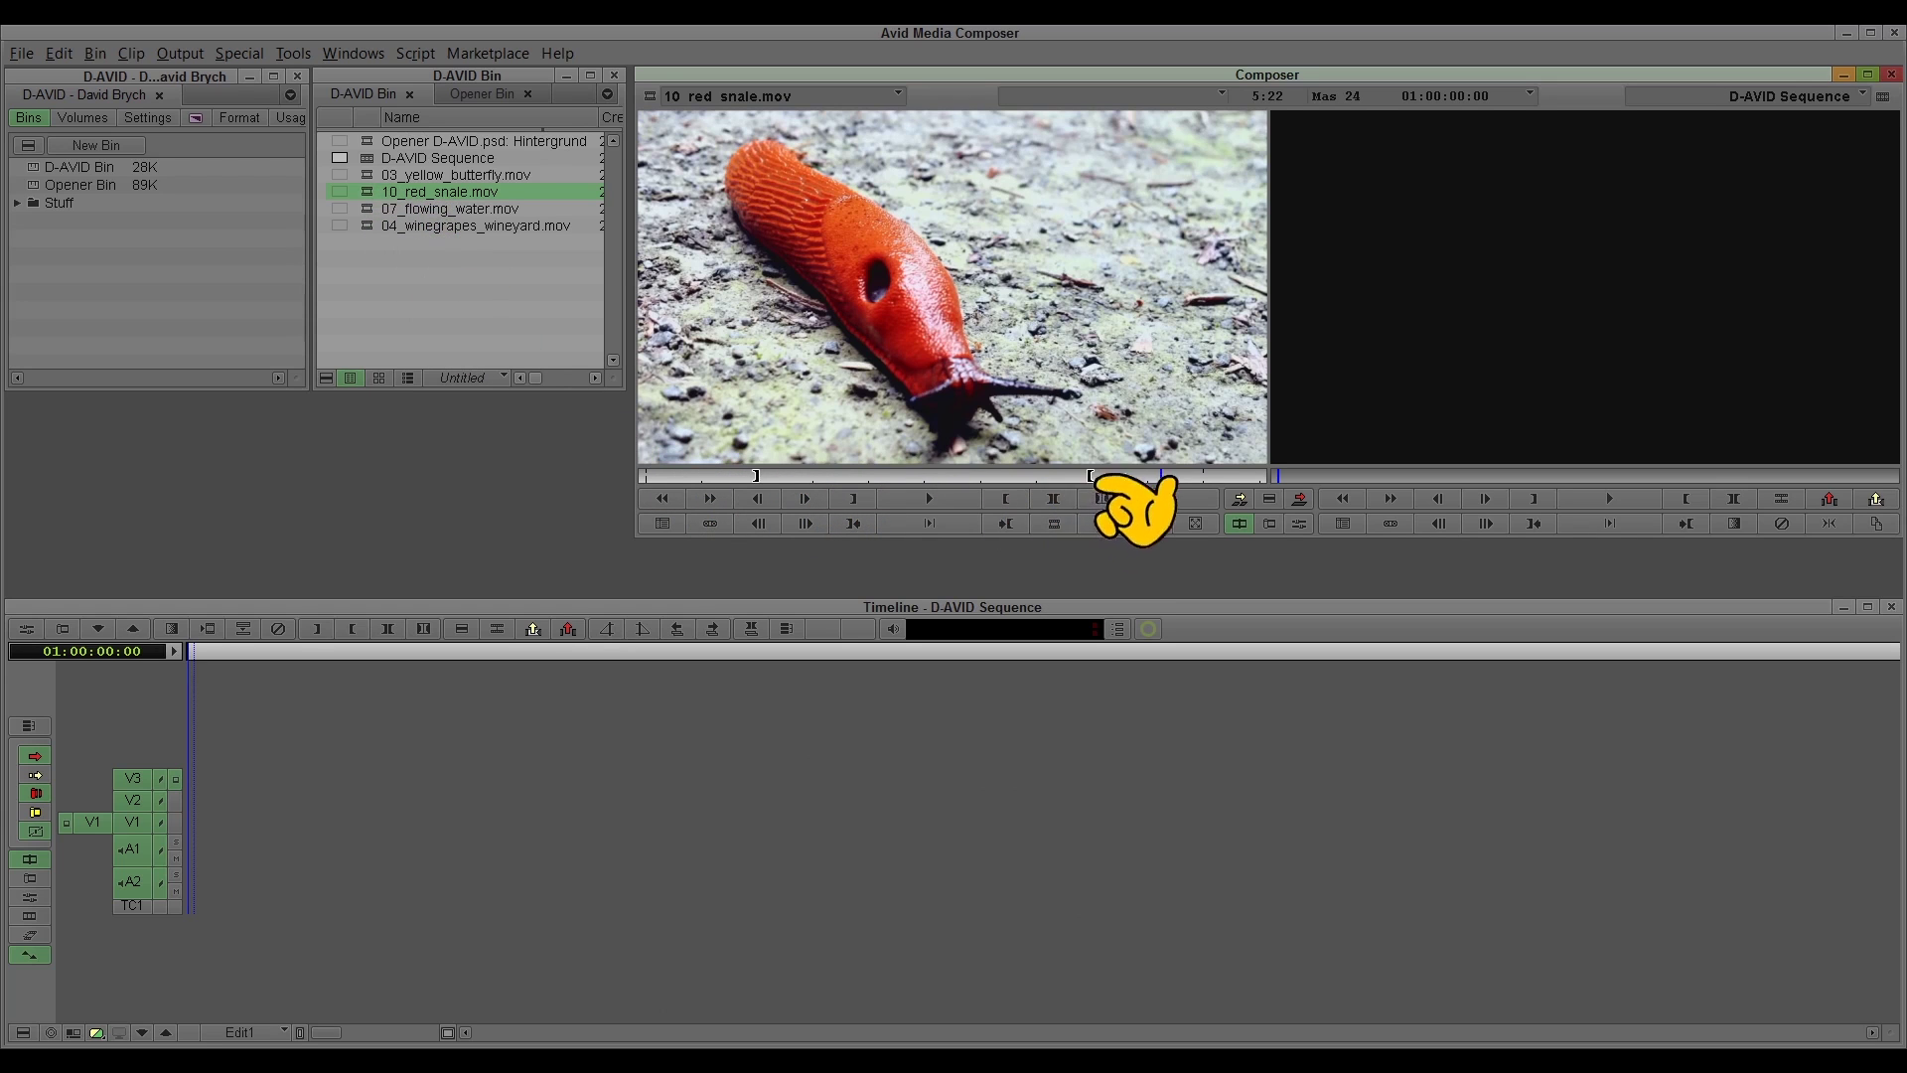
{"action": "left_click", "coordinate": [1101, 498]}
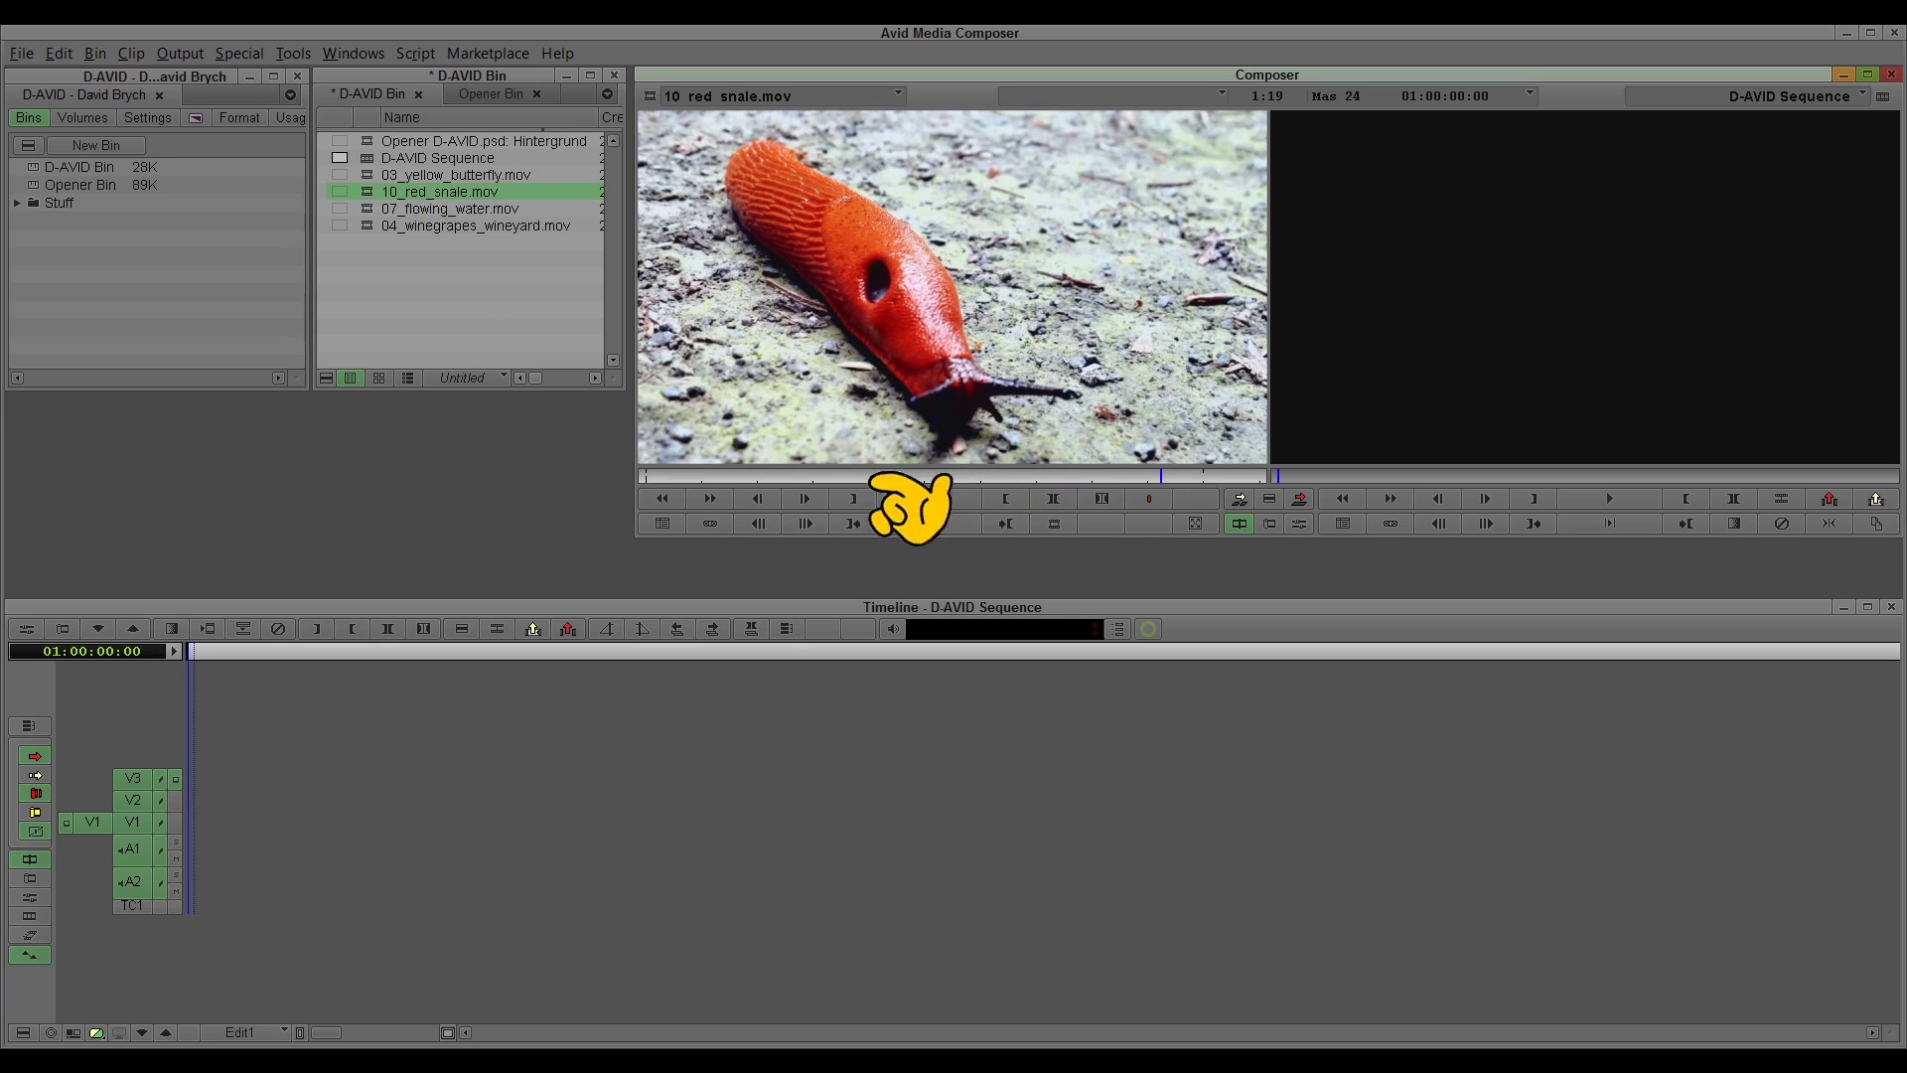
{"action": "left_click_drag", "start_coordinate": [663, 476], "coordinate": [747, 477]}
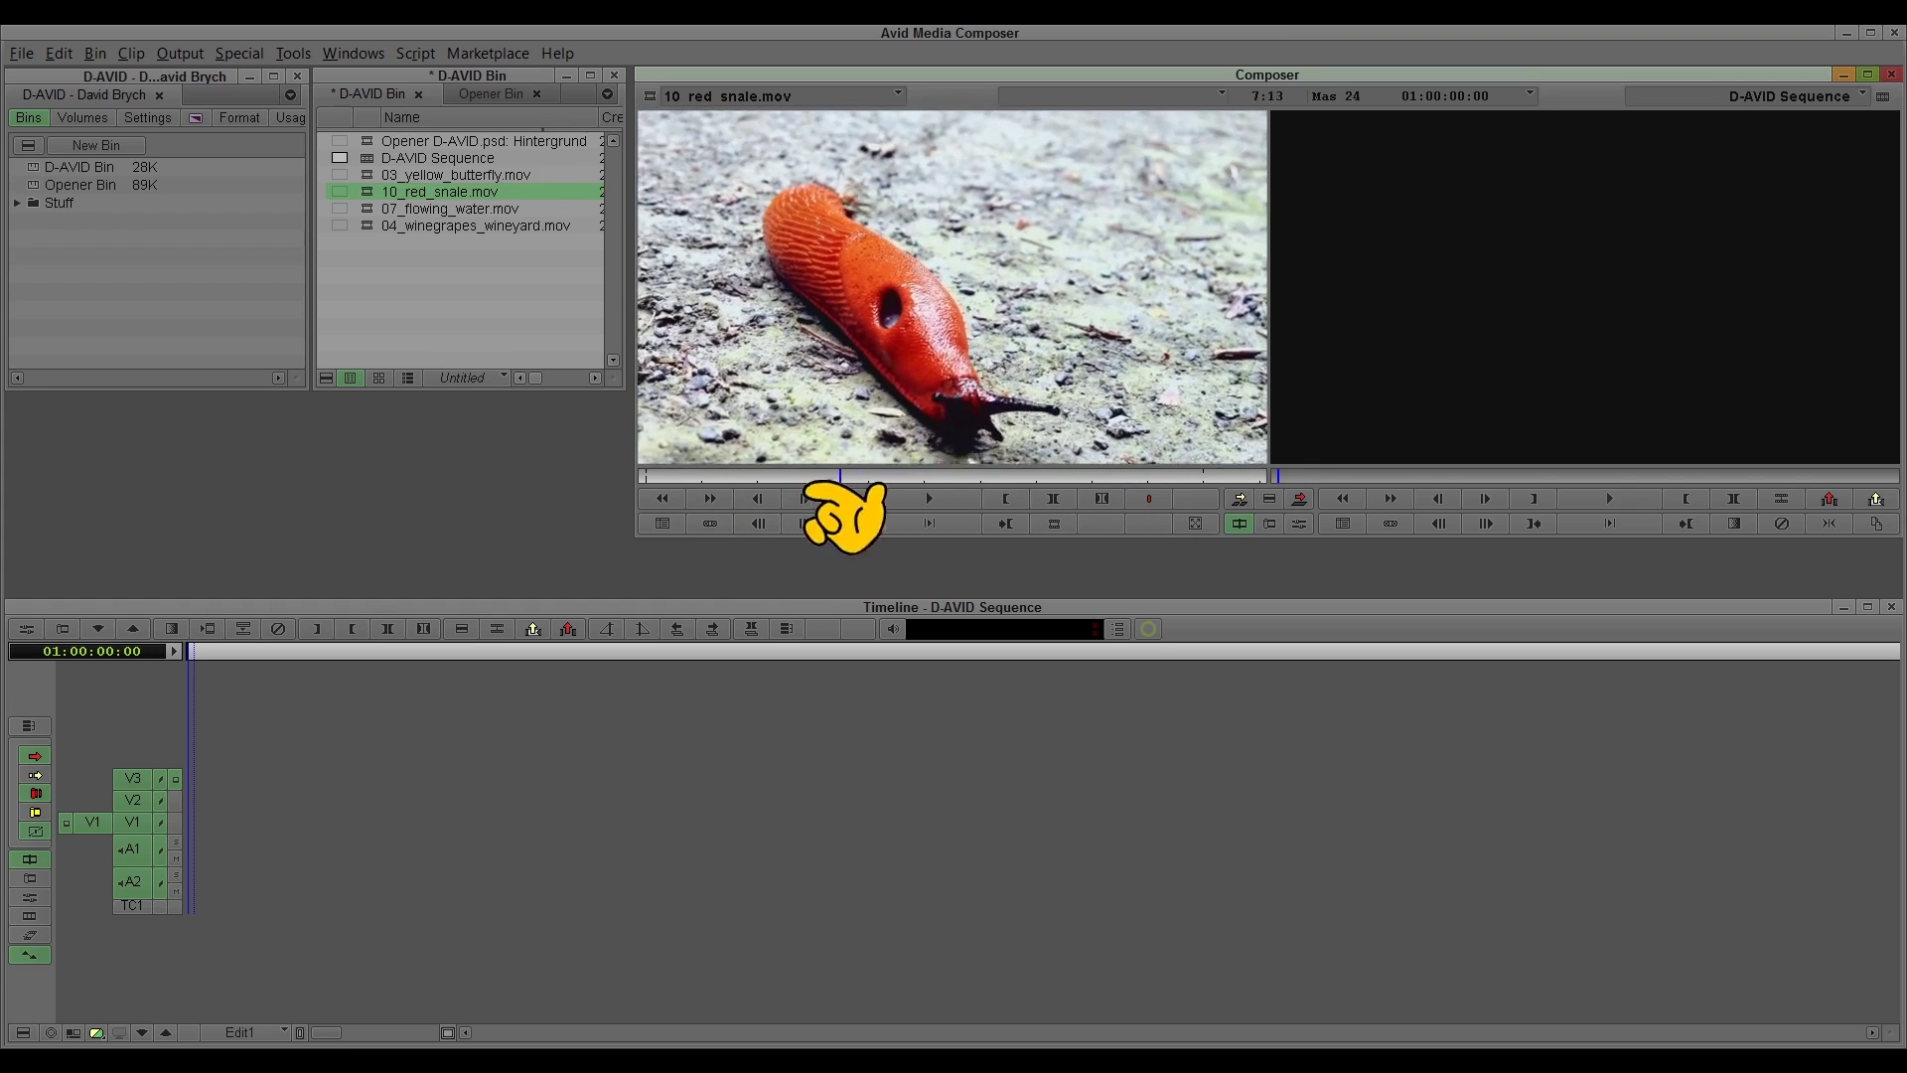
{"action": "left_click", "coordinate": [711, 477]}
{"action": "mouse_move", "coordinate": [711, 477]}
{"action": "left_mouse_down"}
{"action": "mouse_move", "coordinate": [795, 477]}
{"action": "mouse_move", "coordinate": [702, 476]}
{"action": "left_mouse_up"}
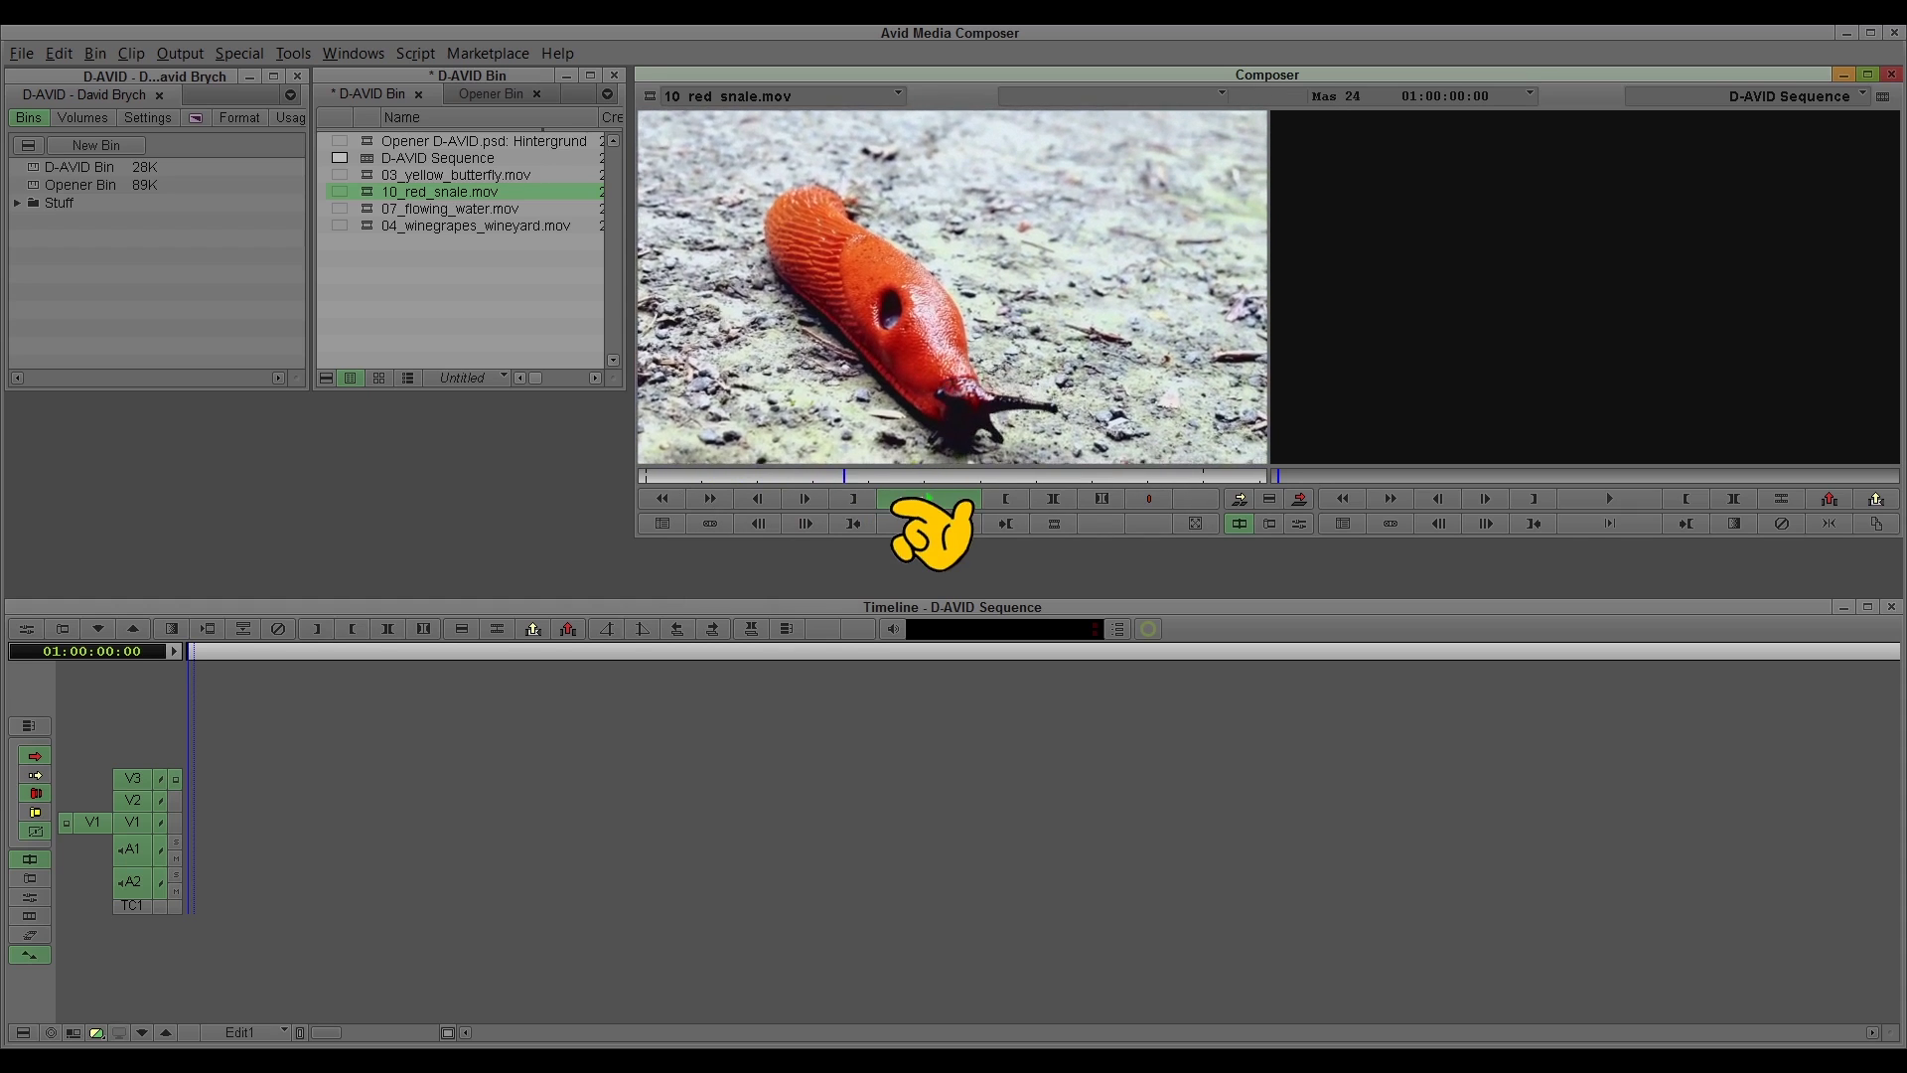
{"action": "key", "text": "l"}
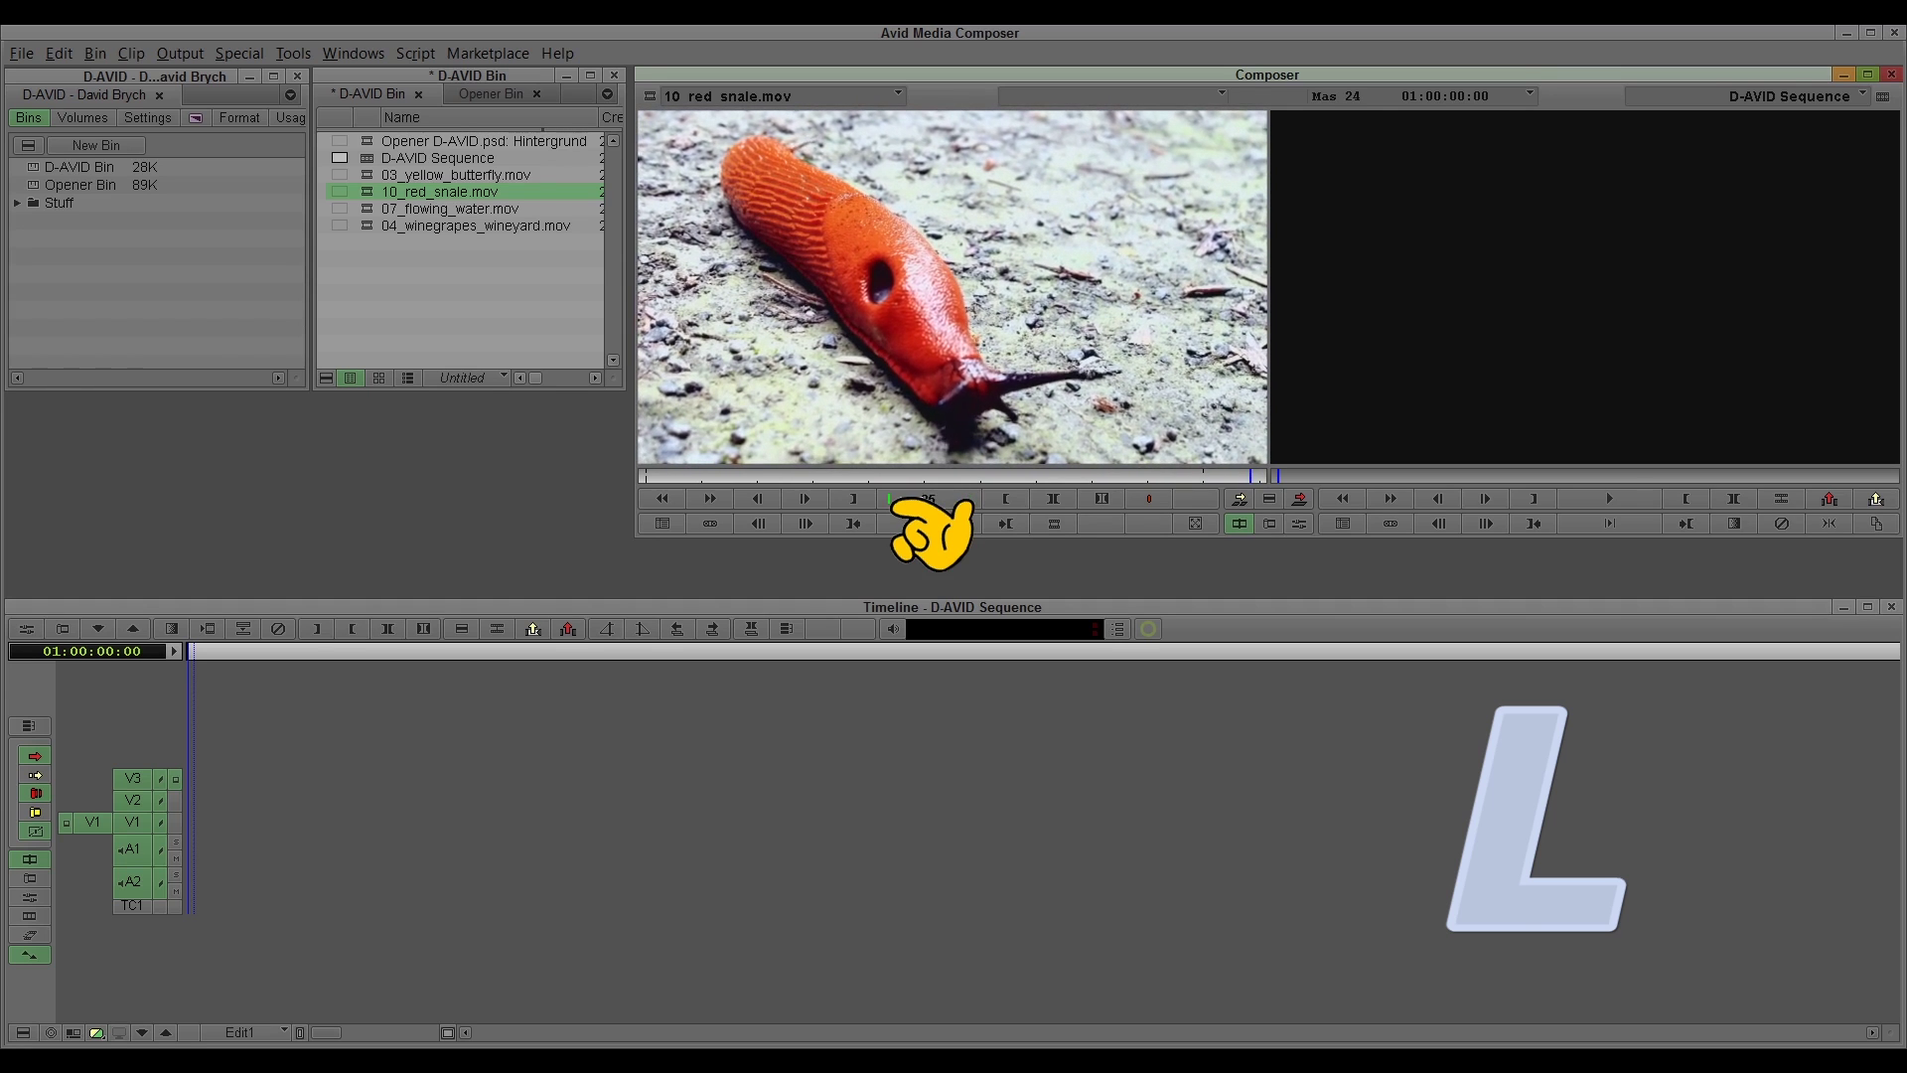
{"action": "key", "text": "j"}
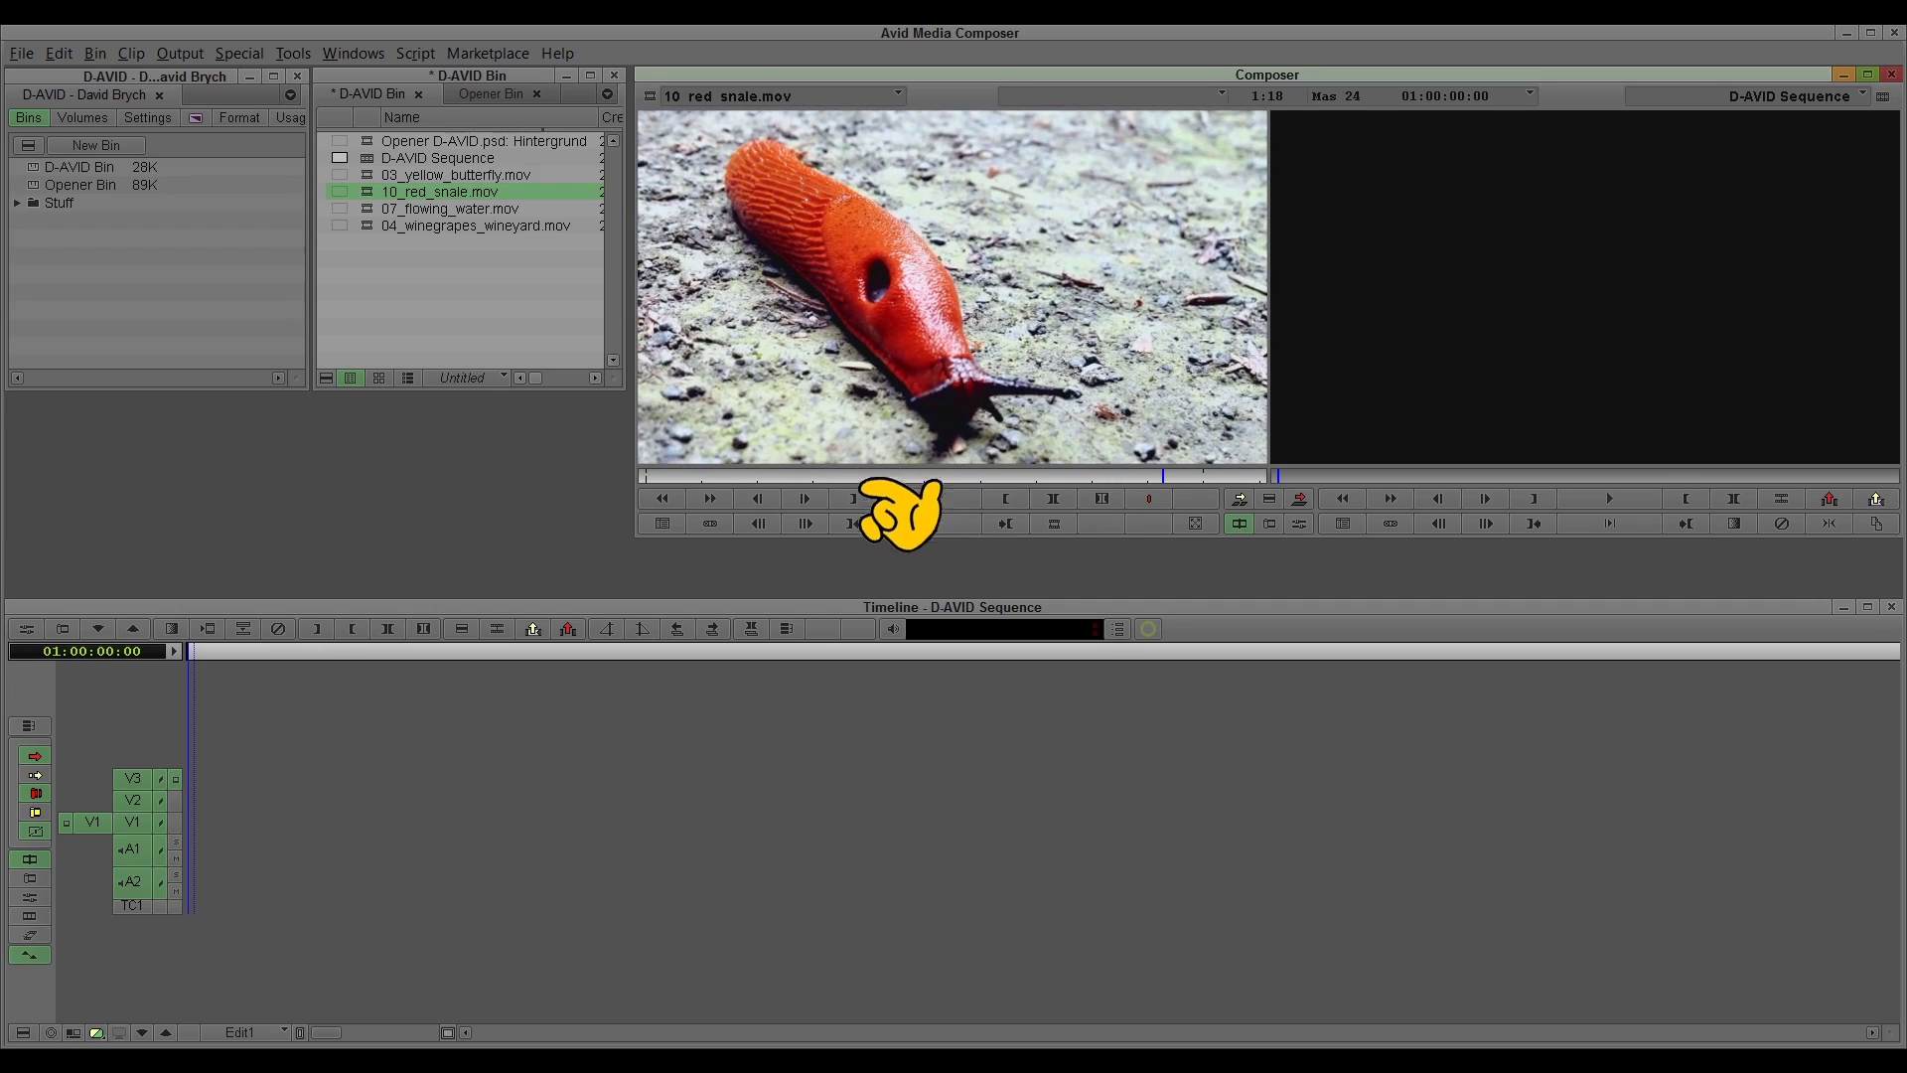
Step: Choose the slug's usable section and overwrite it onto V1 of the D-AVID Sequence
{"action": "left_click", "coordinate": [719, 476]}
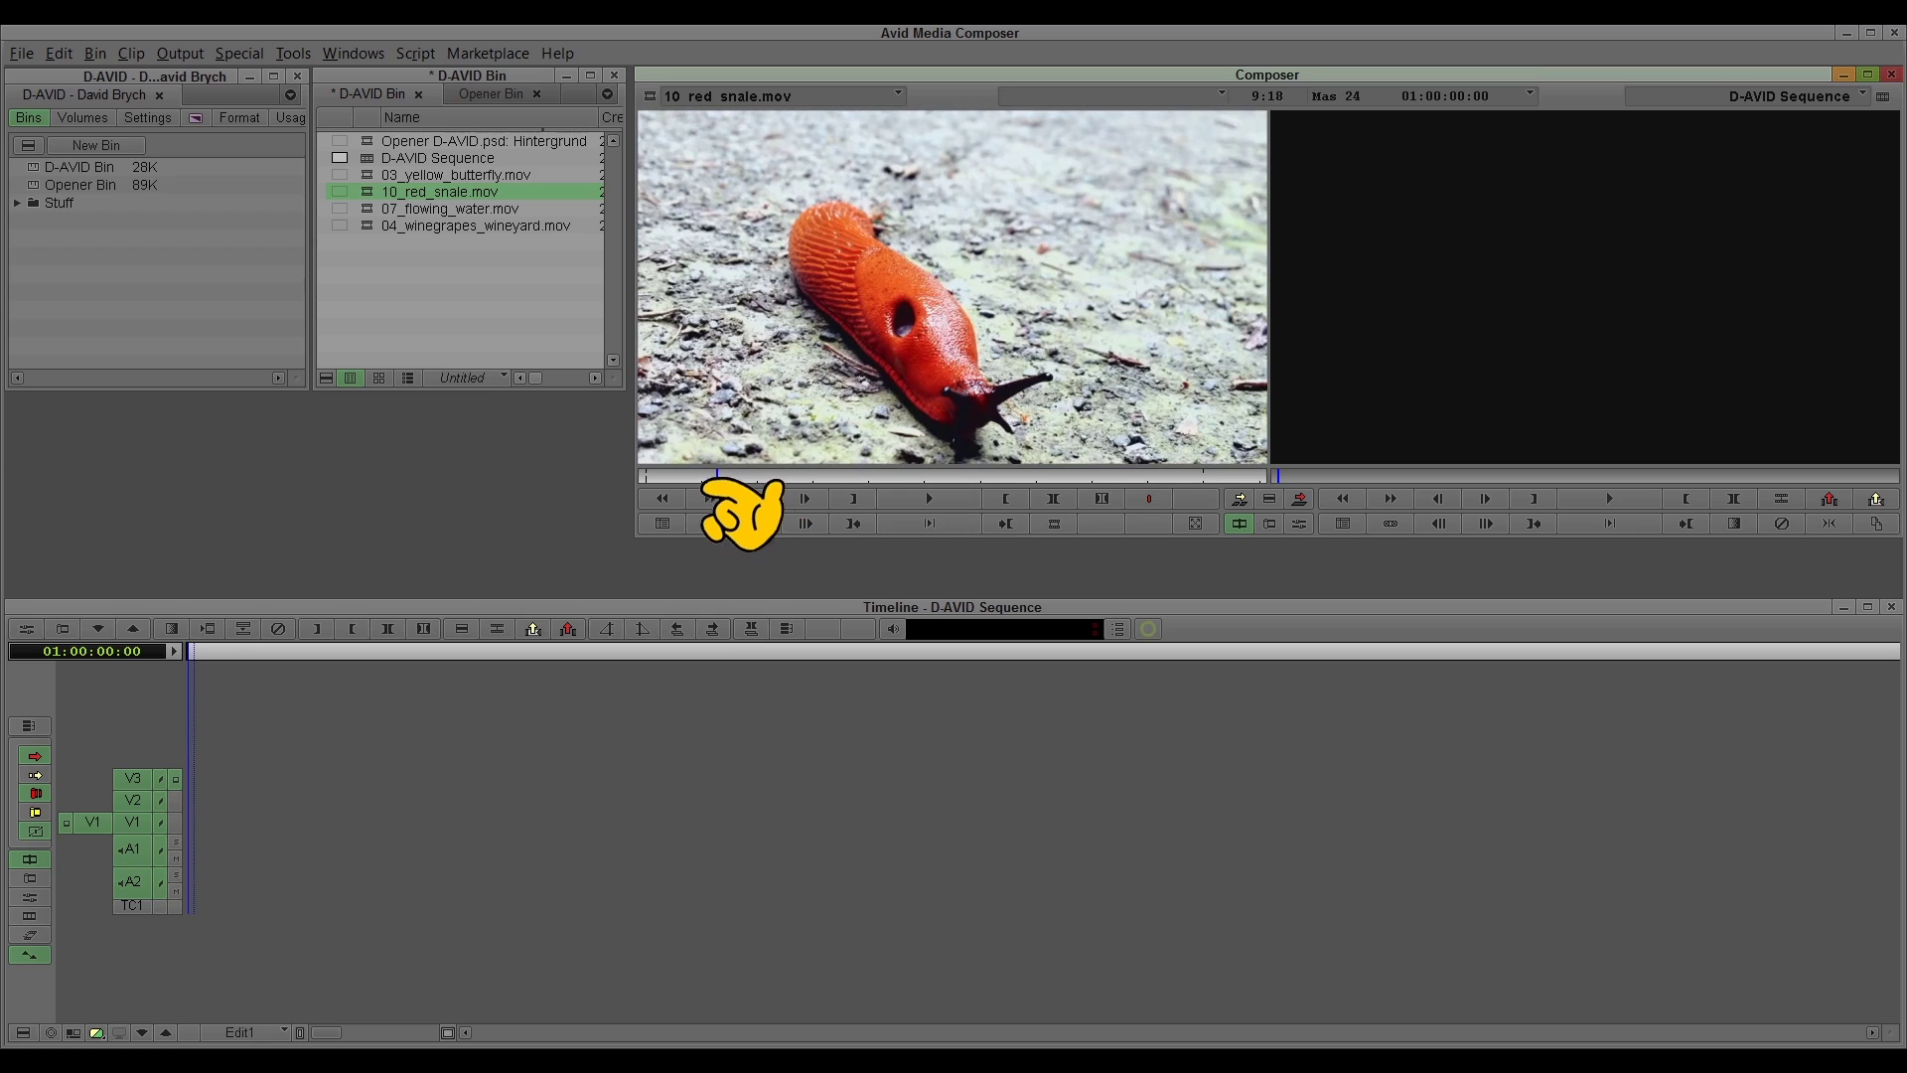
{"action": "left_click_drag", "start_coordinate": [717, 476], "coordinate": [692, 476]}
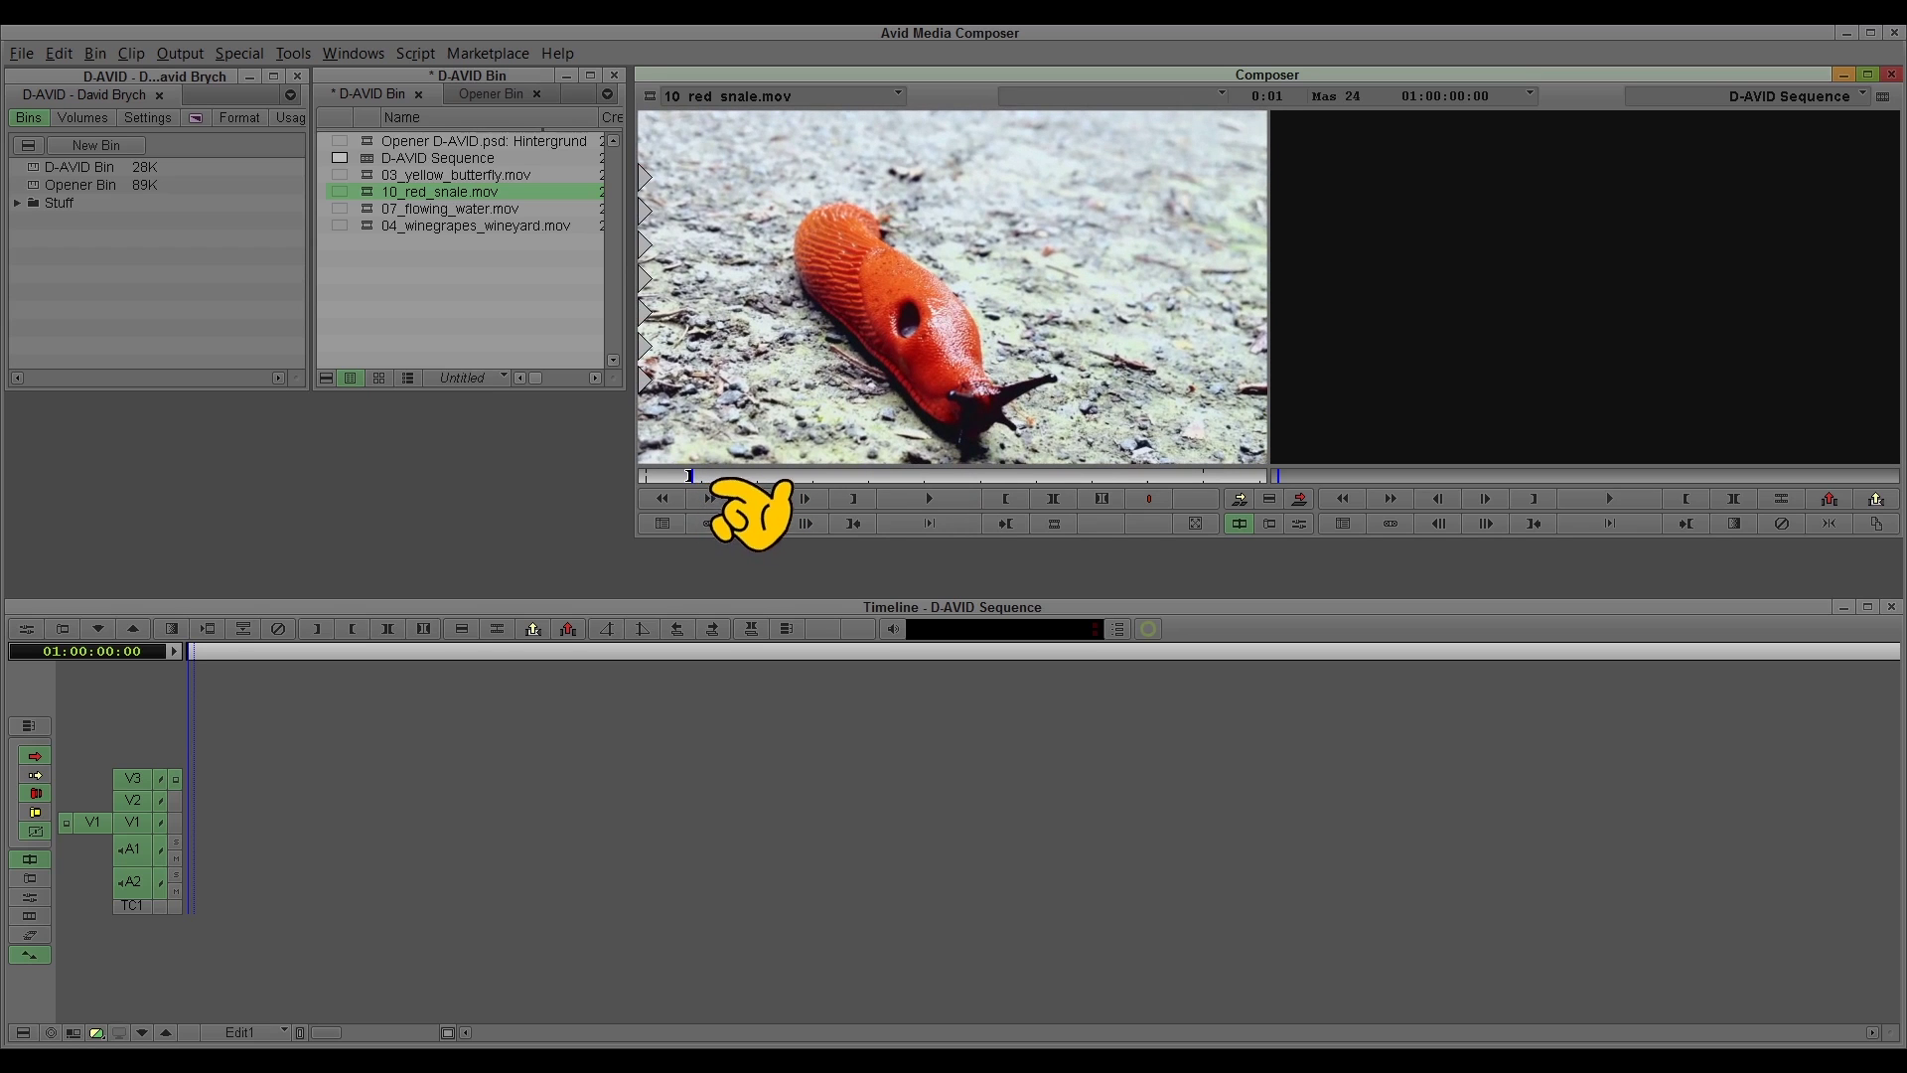
{"action": "left_click", "coordinate": [712, 494]}
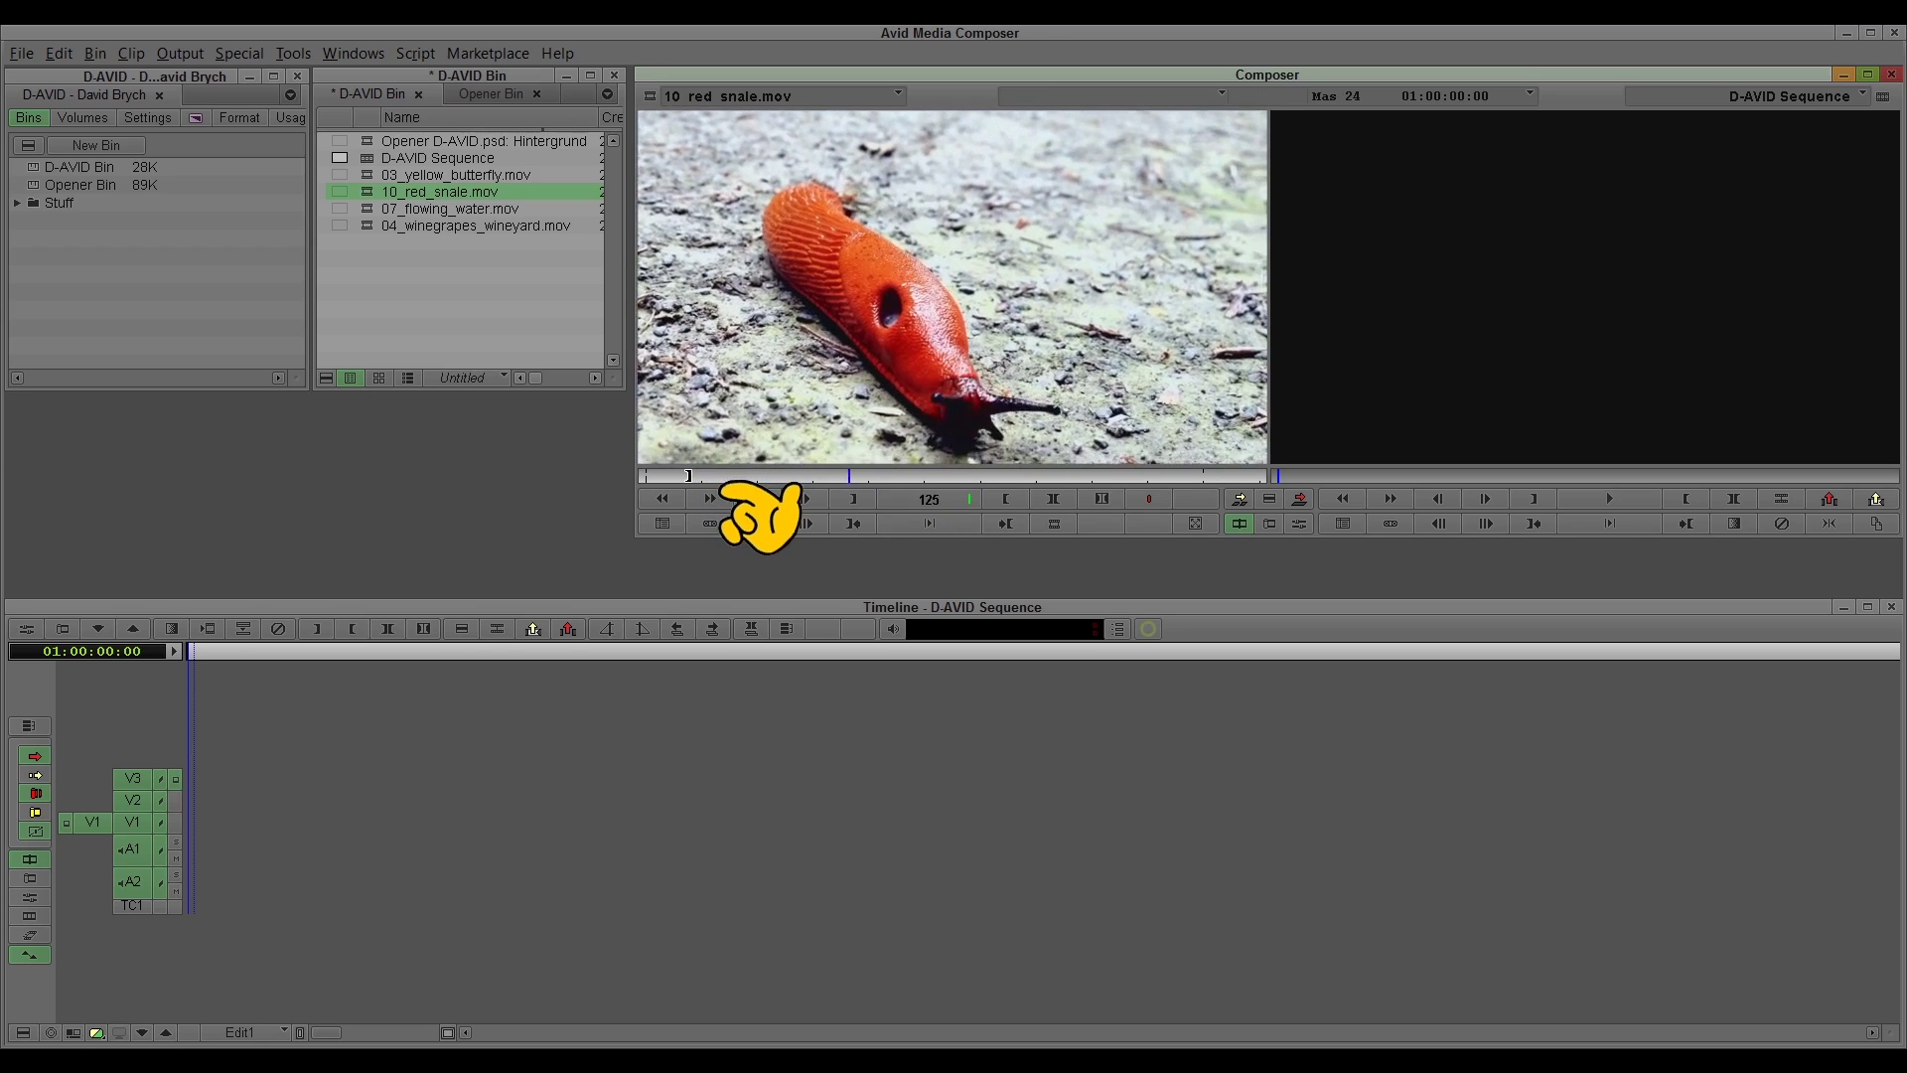
{"action": "left_click", "coordinate": [711, 491]}
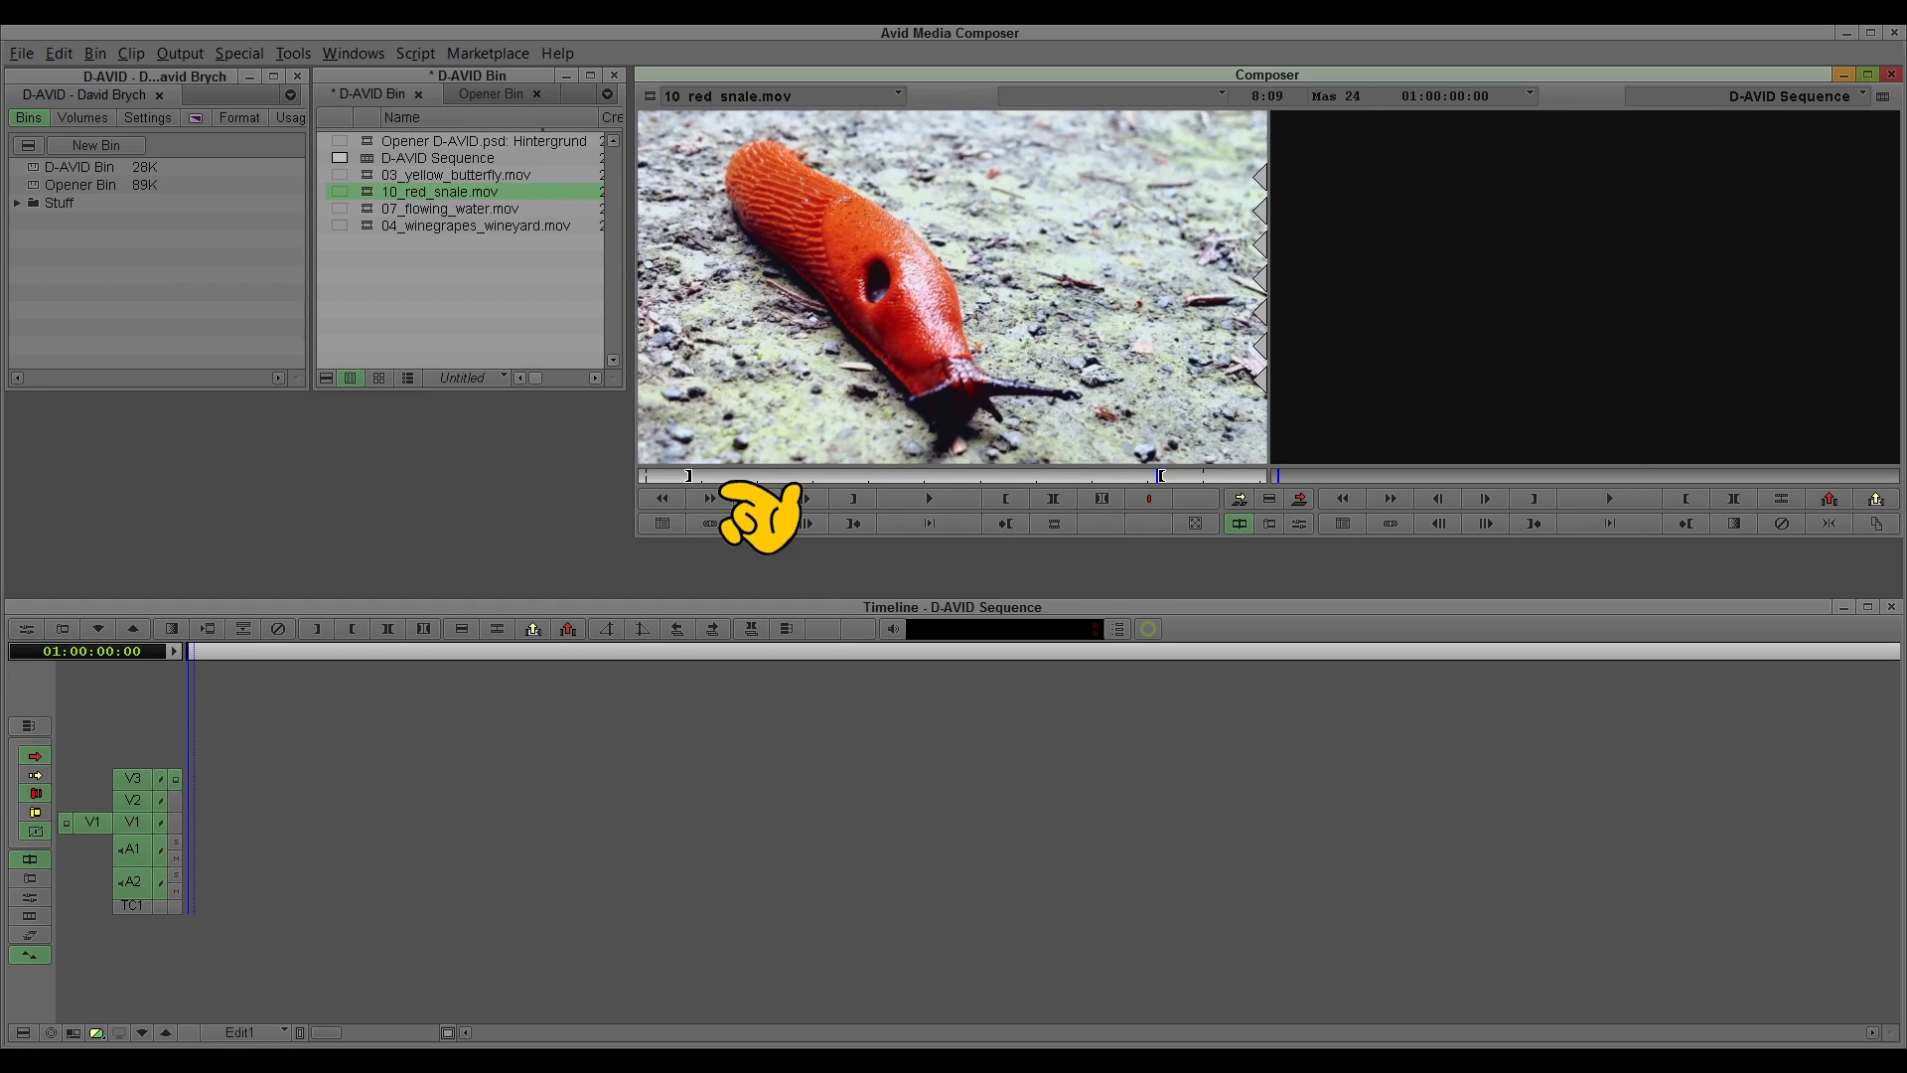
{"action": "key", "text": "b"}
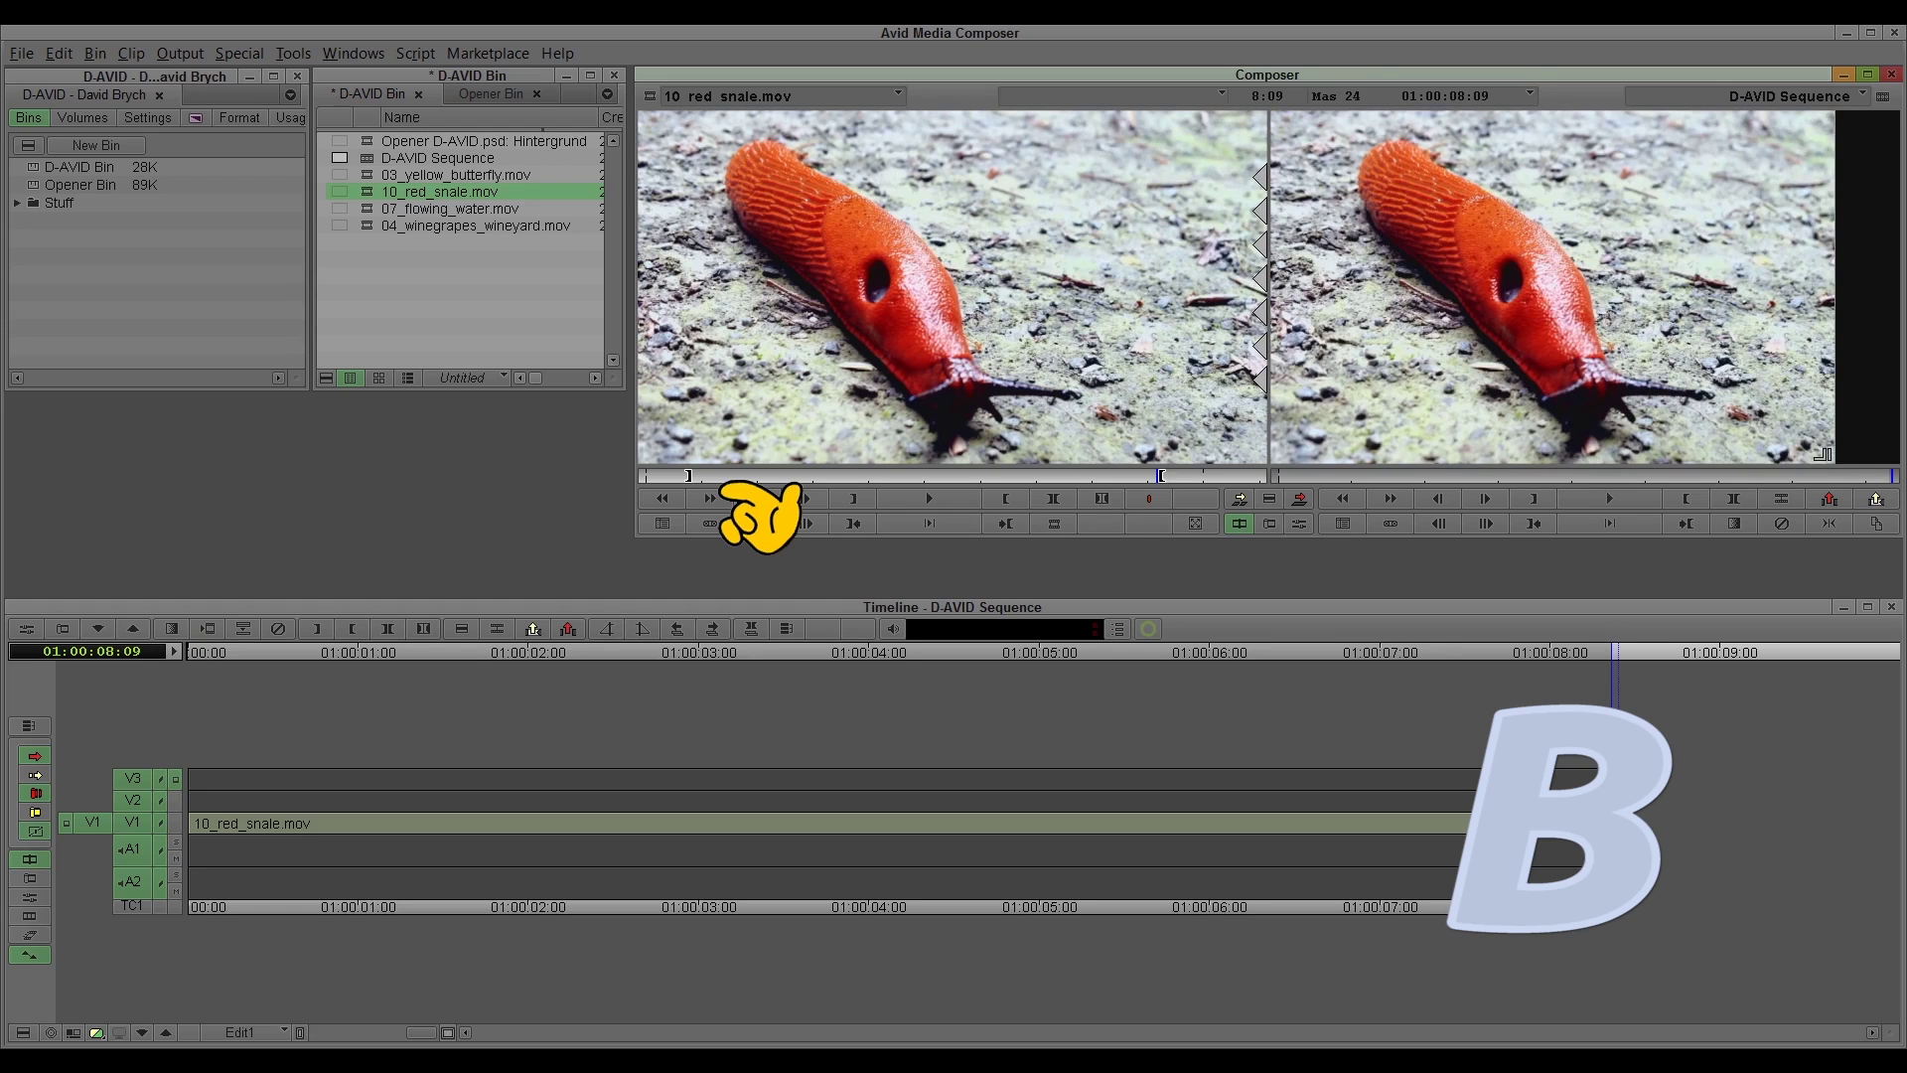
Step: Swap the overwrite for a splice-in of the slug clip on V1, then play the sequence
{"action": "key", "text": "ctrl+z"}
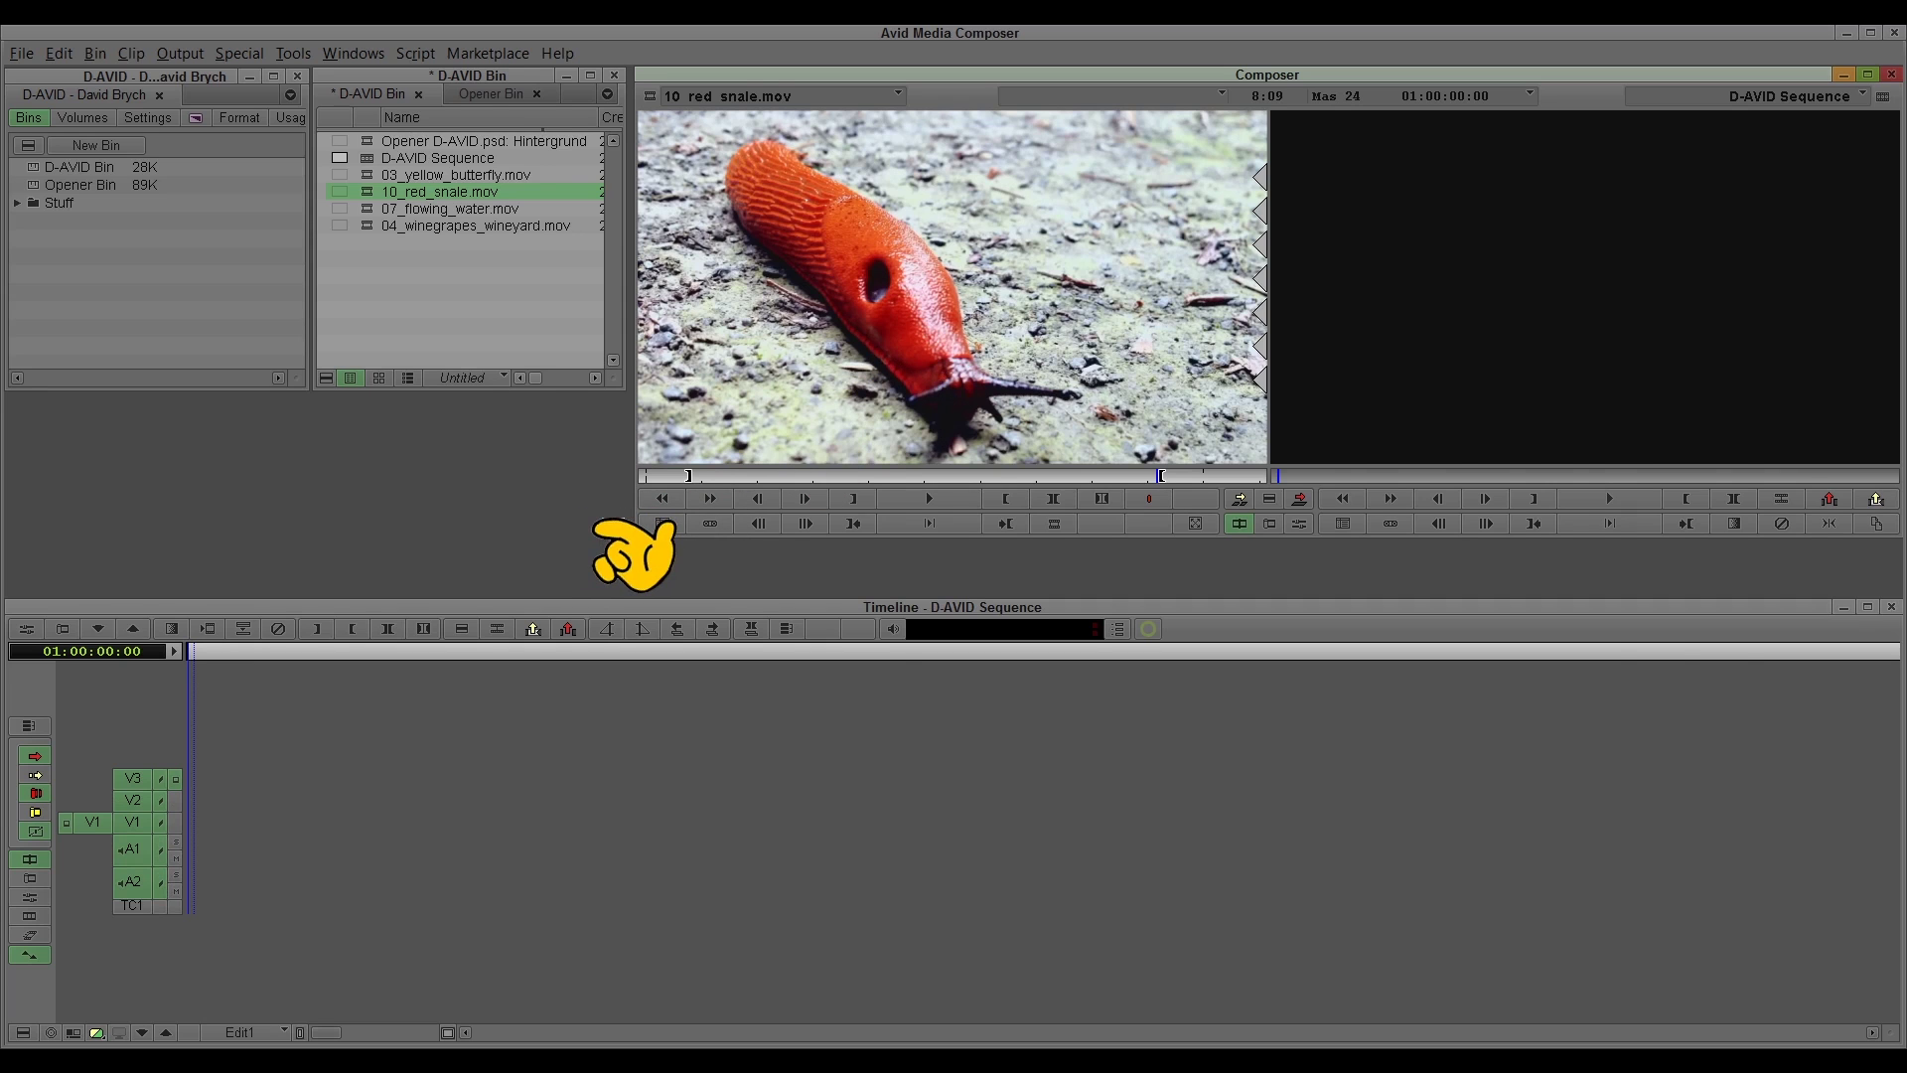
{"action": "left_click", "coordinate": [660, 523]}
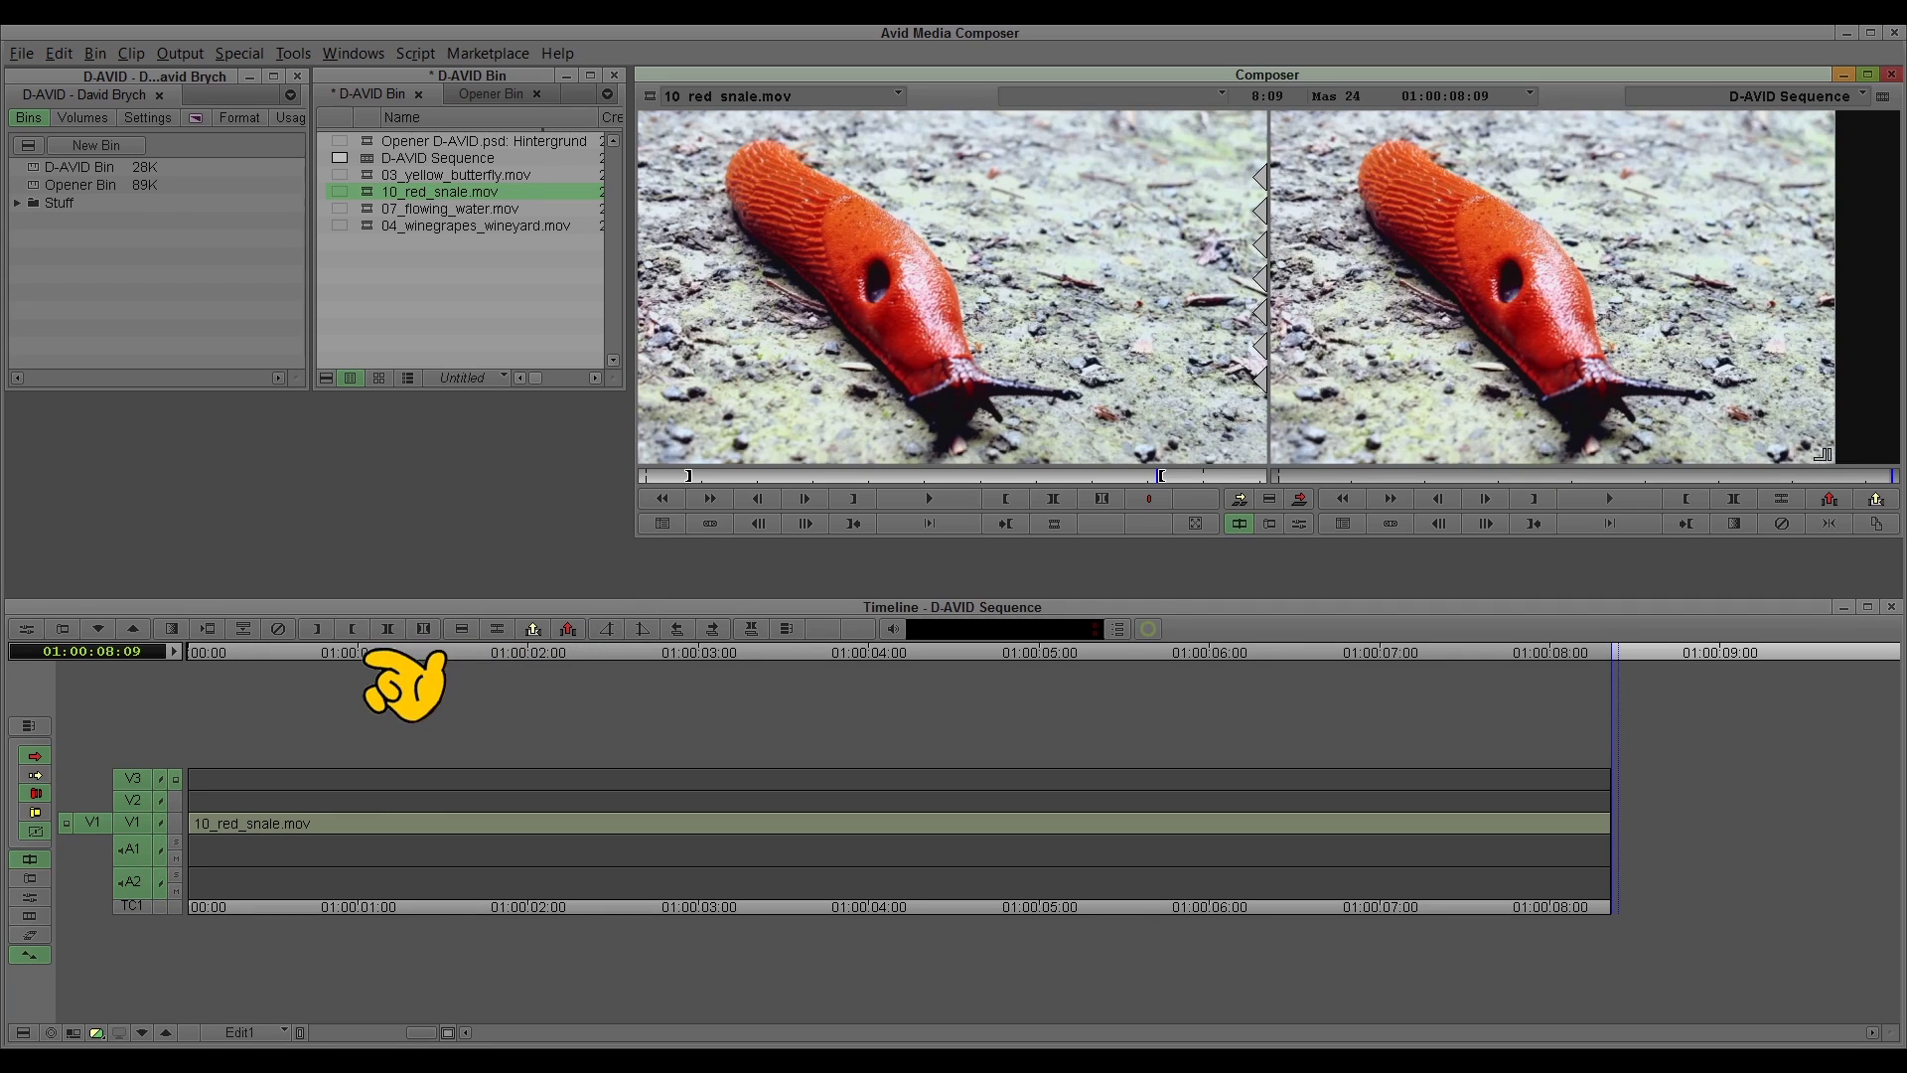
{"action": "left_click", "coordinate": [337, 655]}
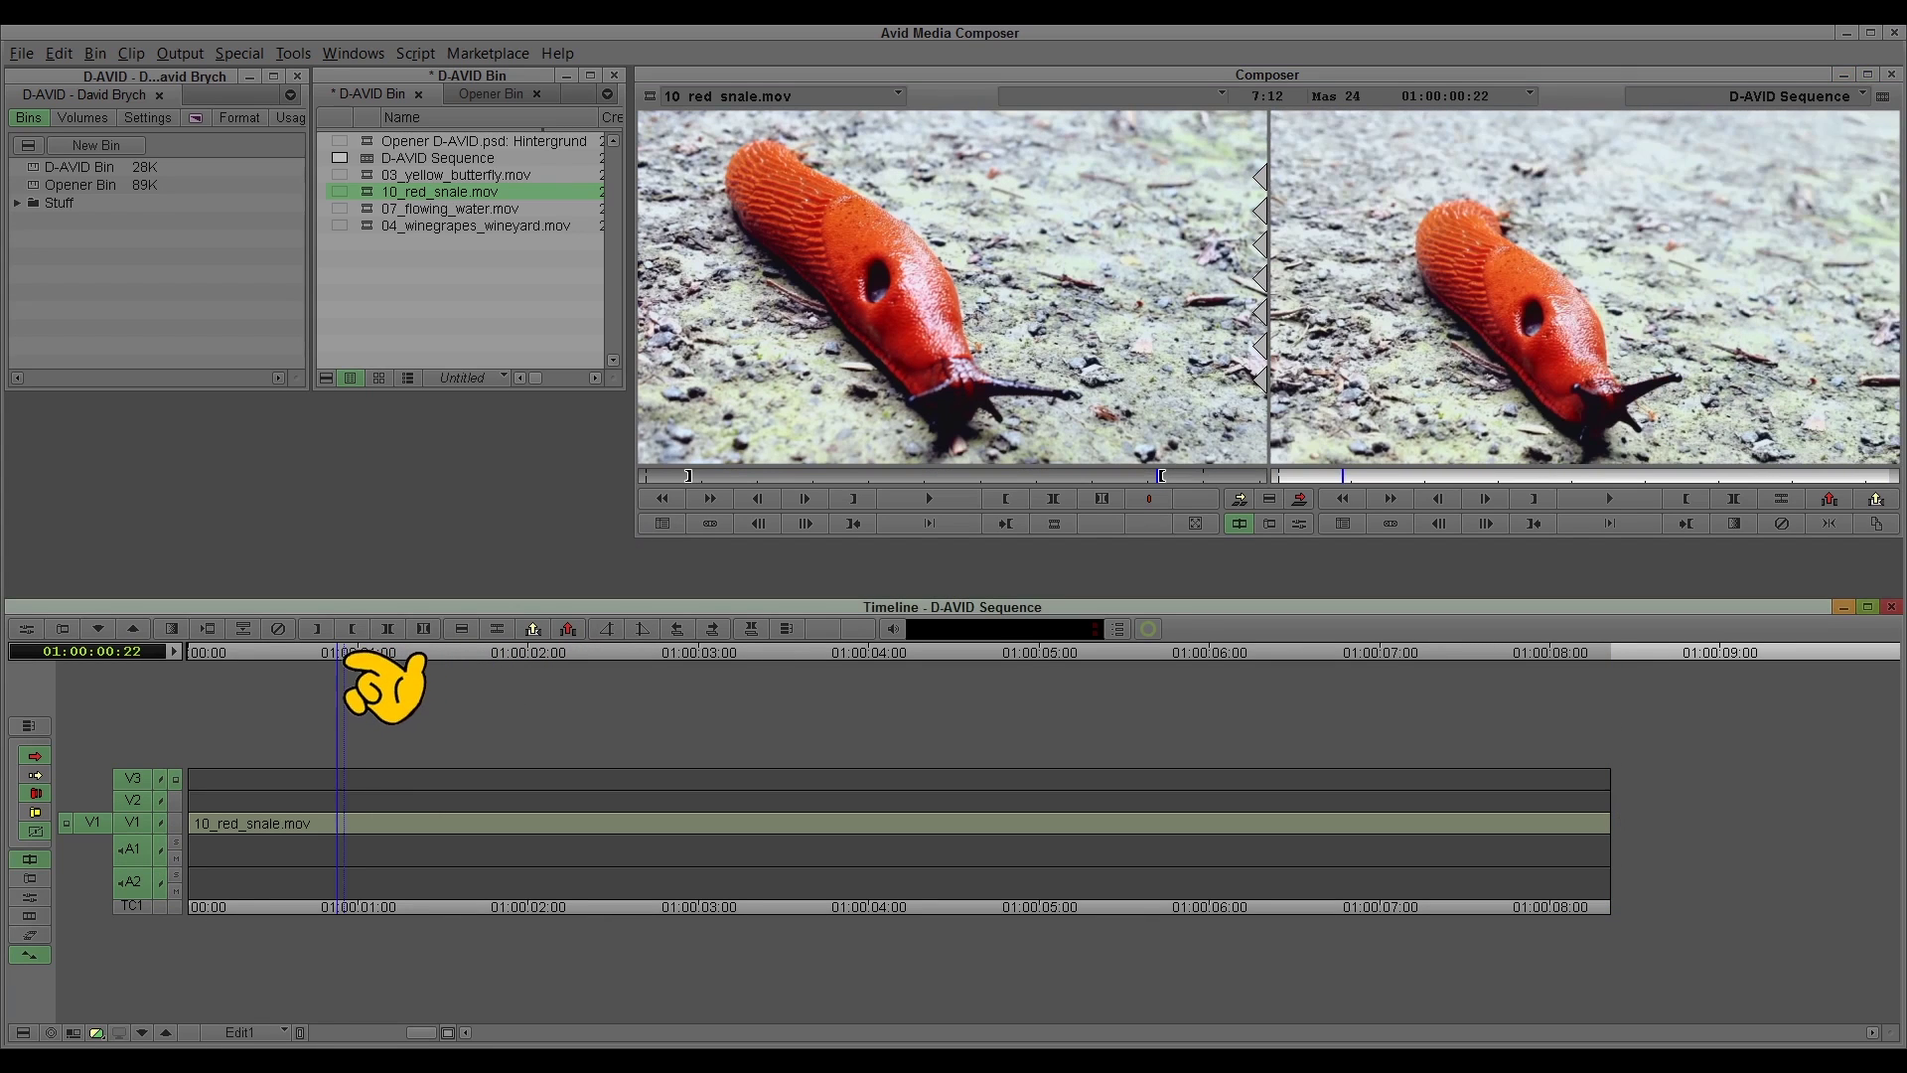
{"action": "left_click_drag", "start_coordinate": [338, 655], "coordinate": [223, 656]}
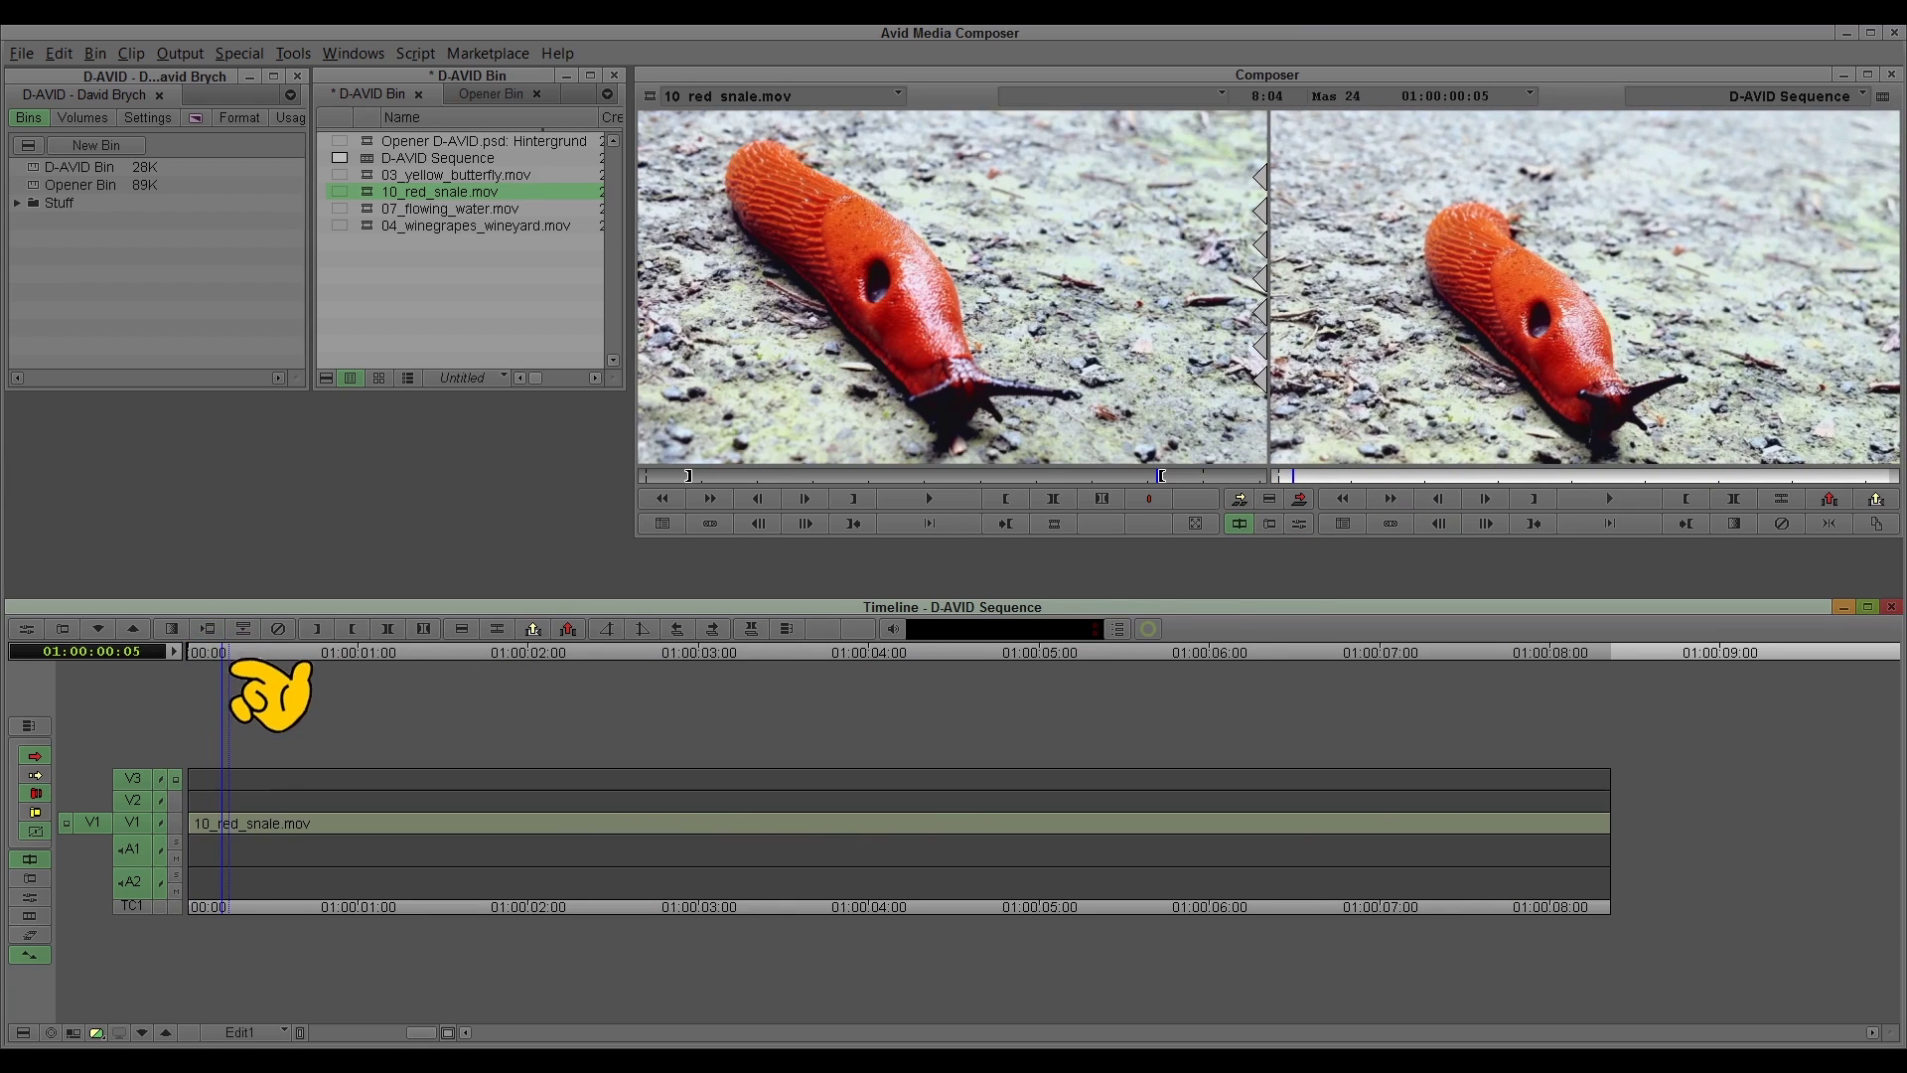
{"action": "key", "text": "space"}
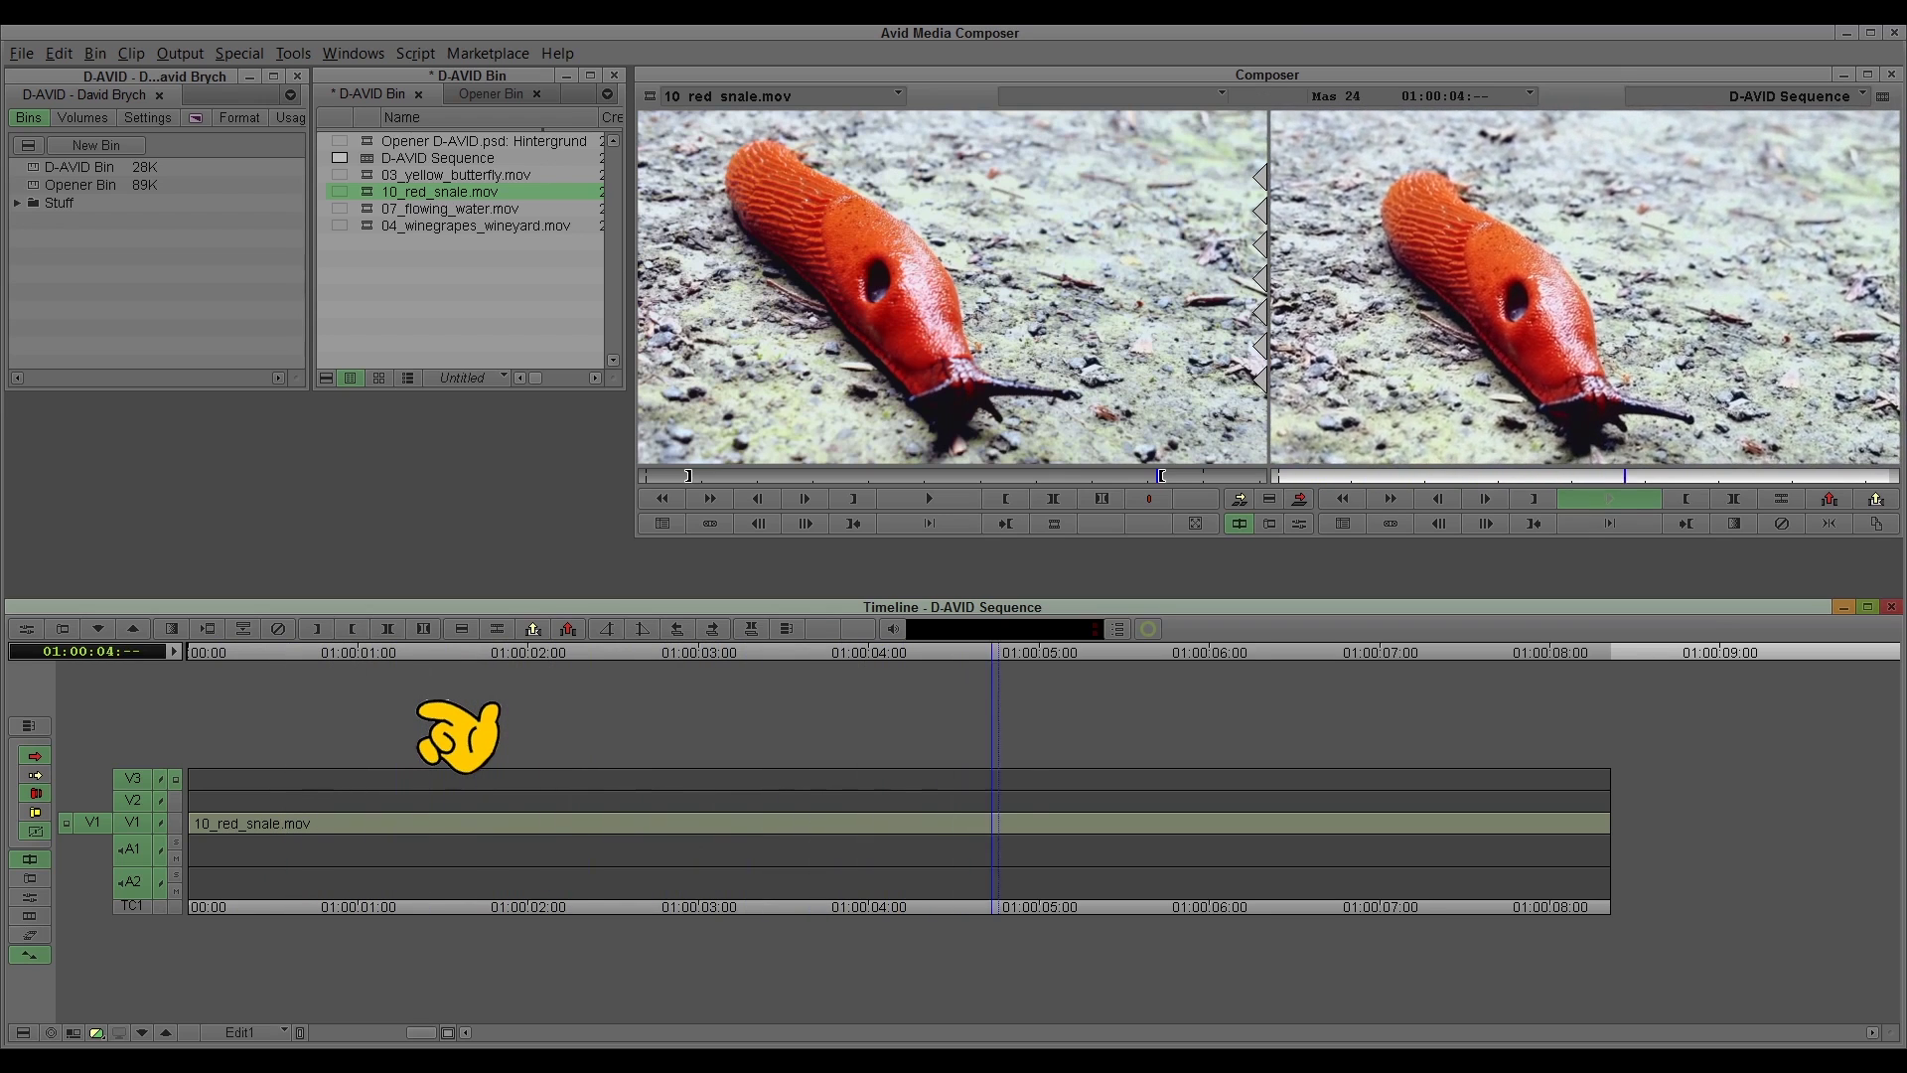
{"action": "key", "text": "space"}
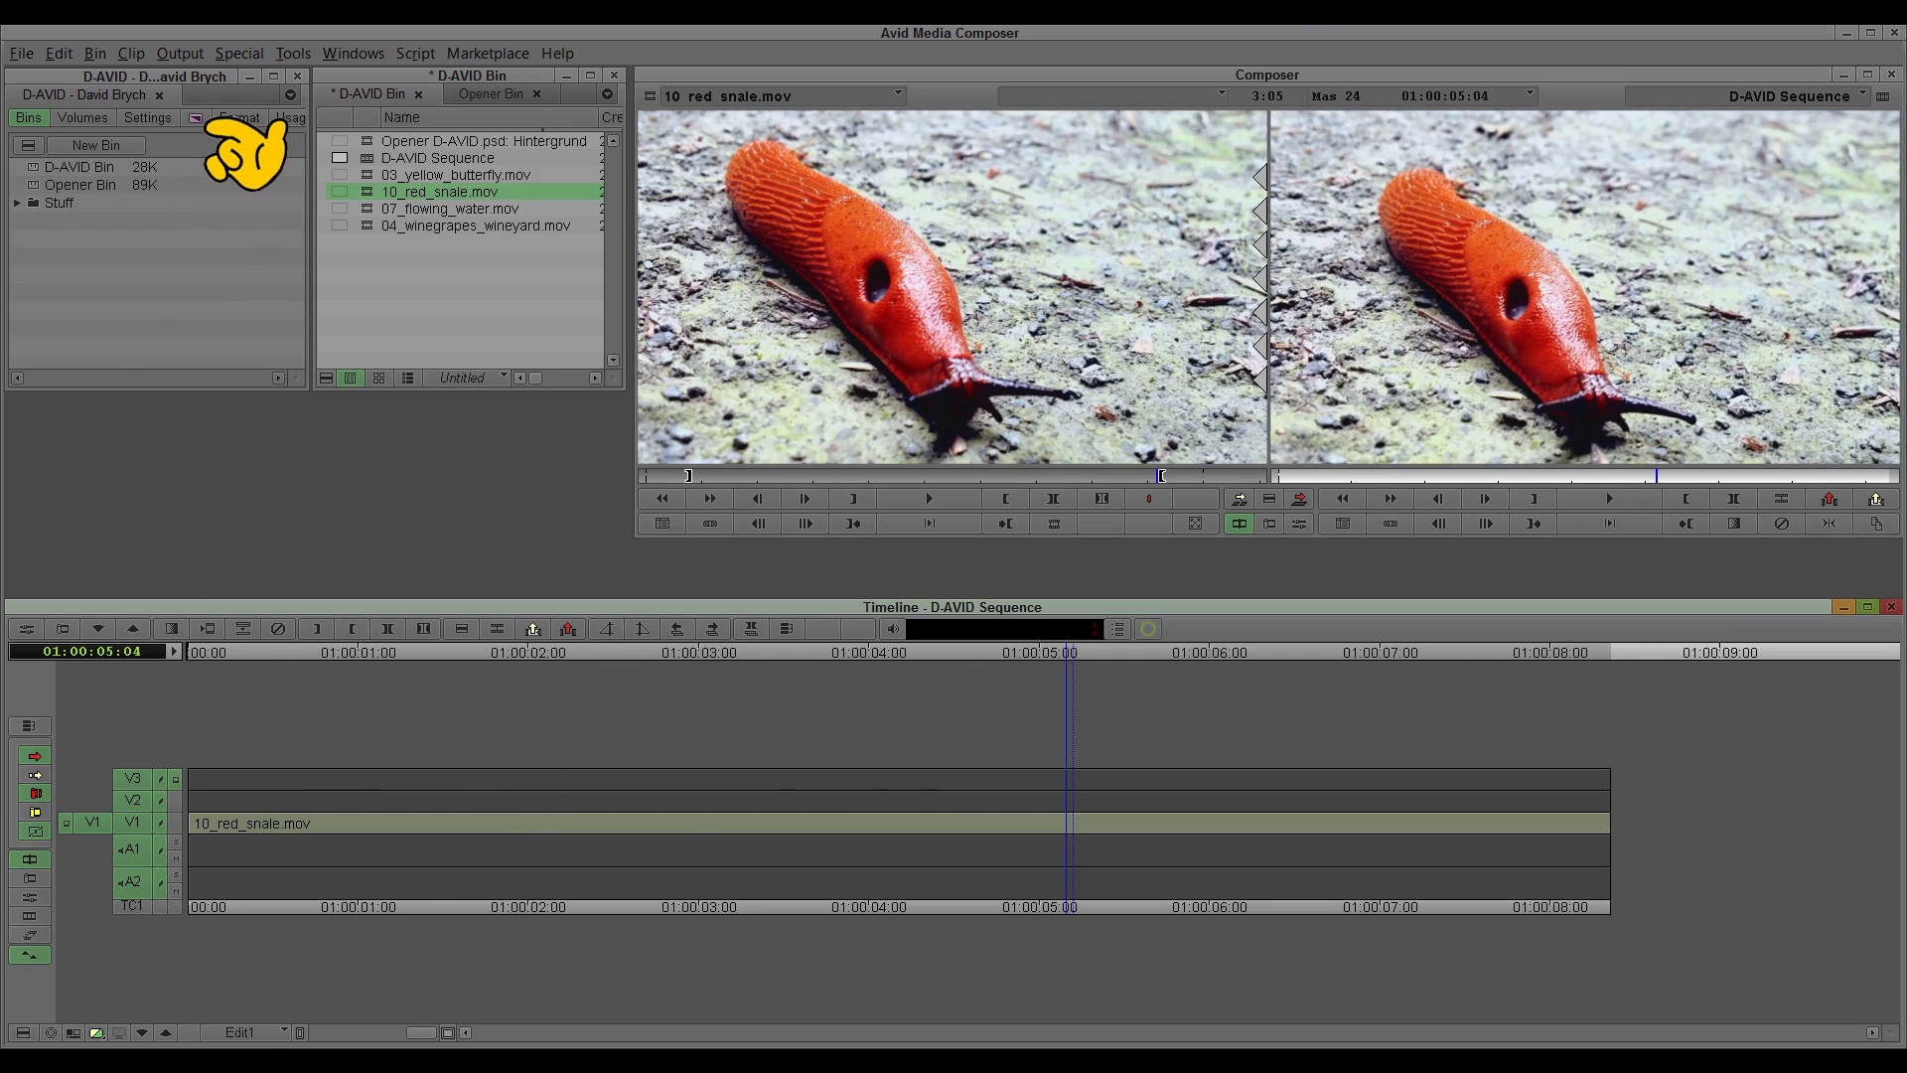
Step: Show the Effect Palette's Image category and select the Flop effect
{"action": "left_click", "coordinate": [198, 118]}
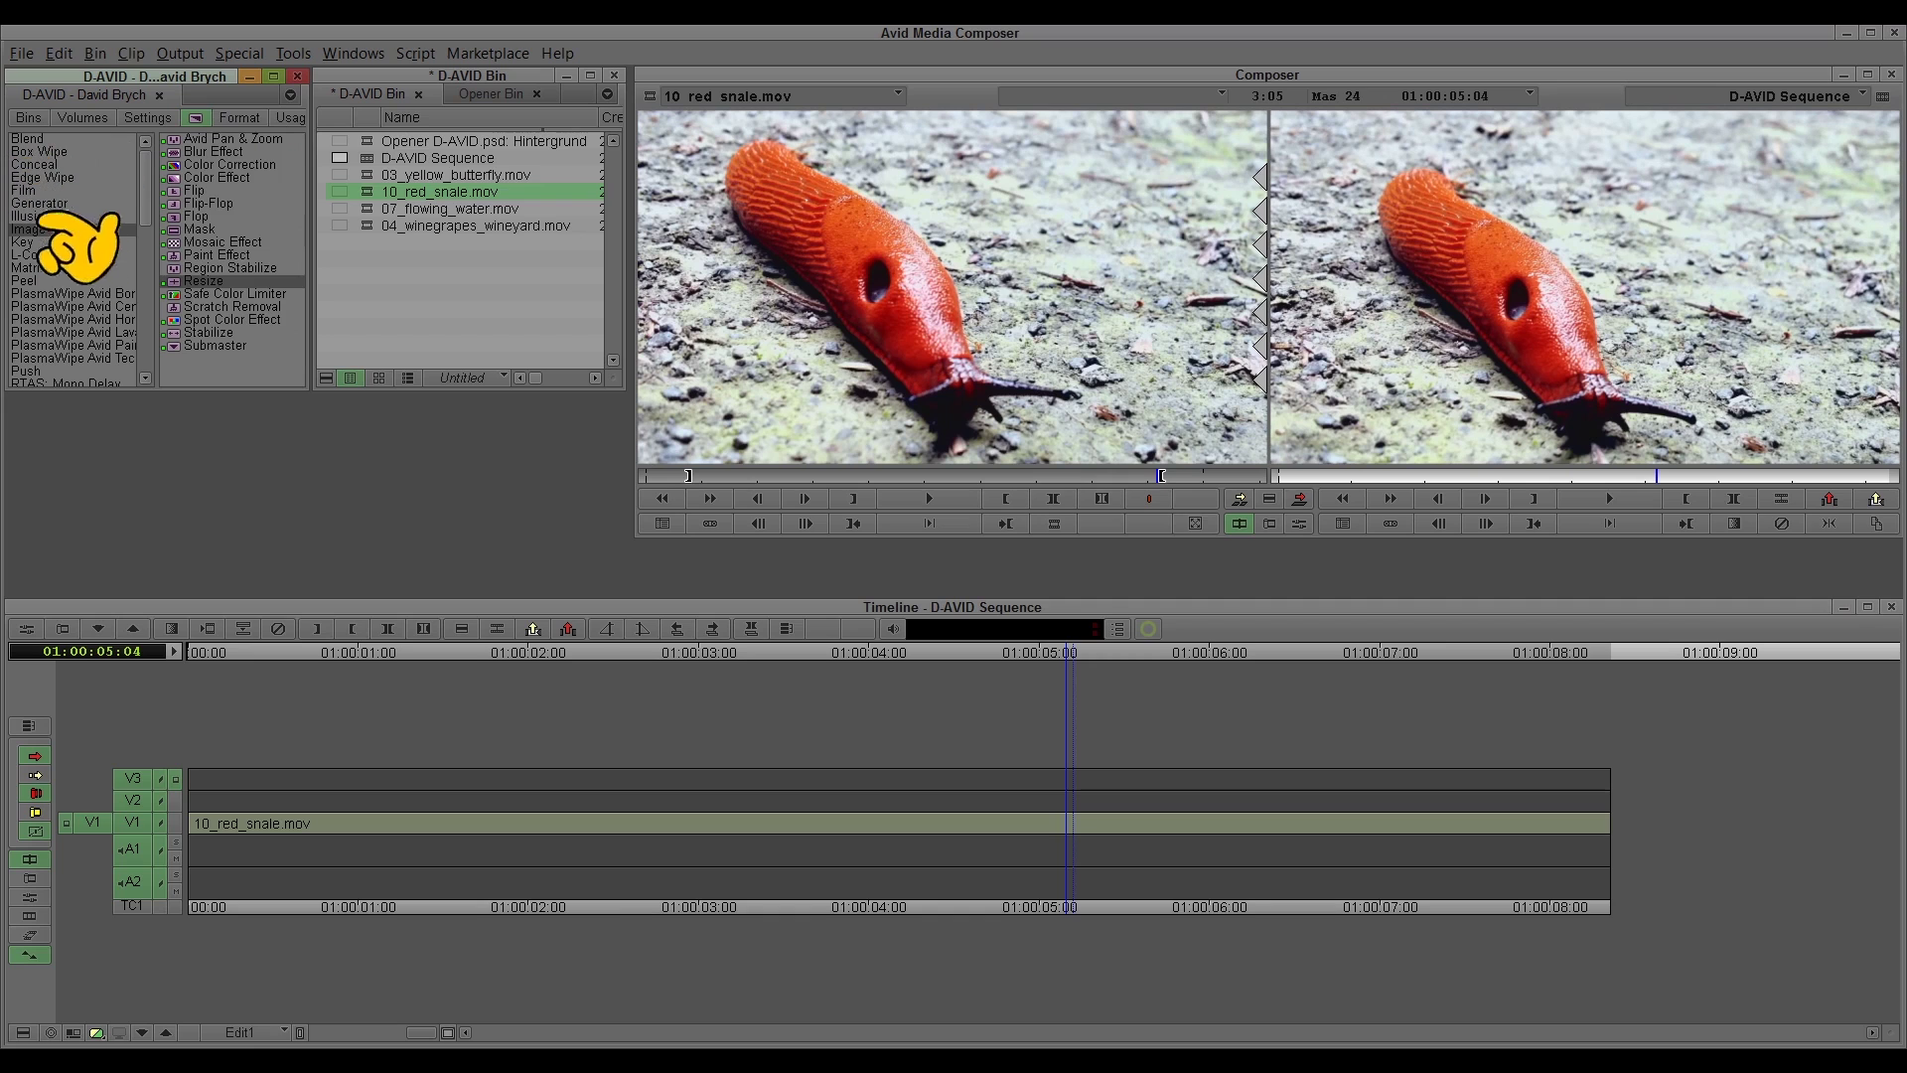
{"action": "left_click", "coordinate": [125, 230]}
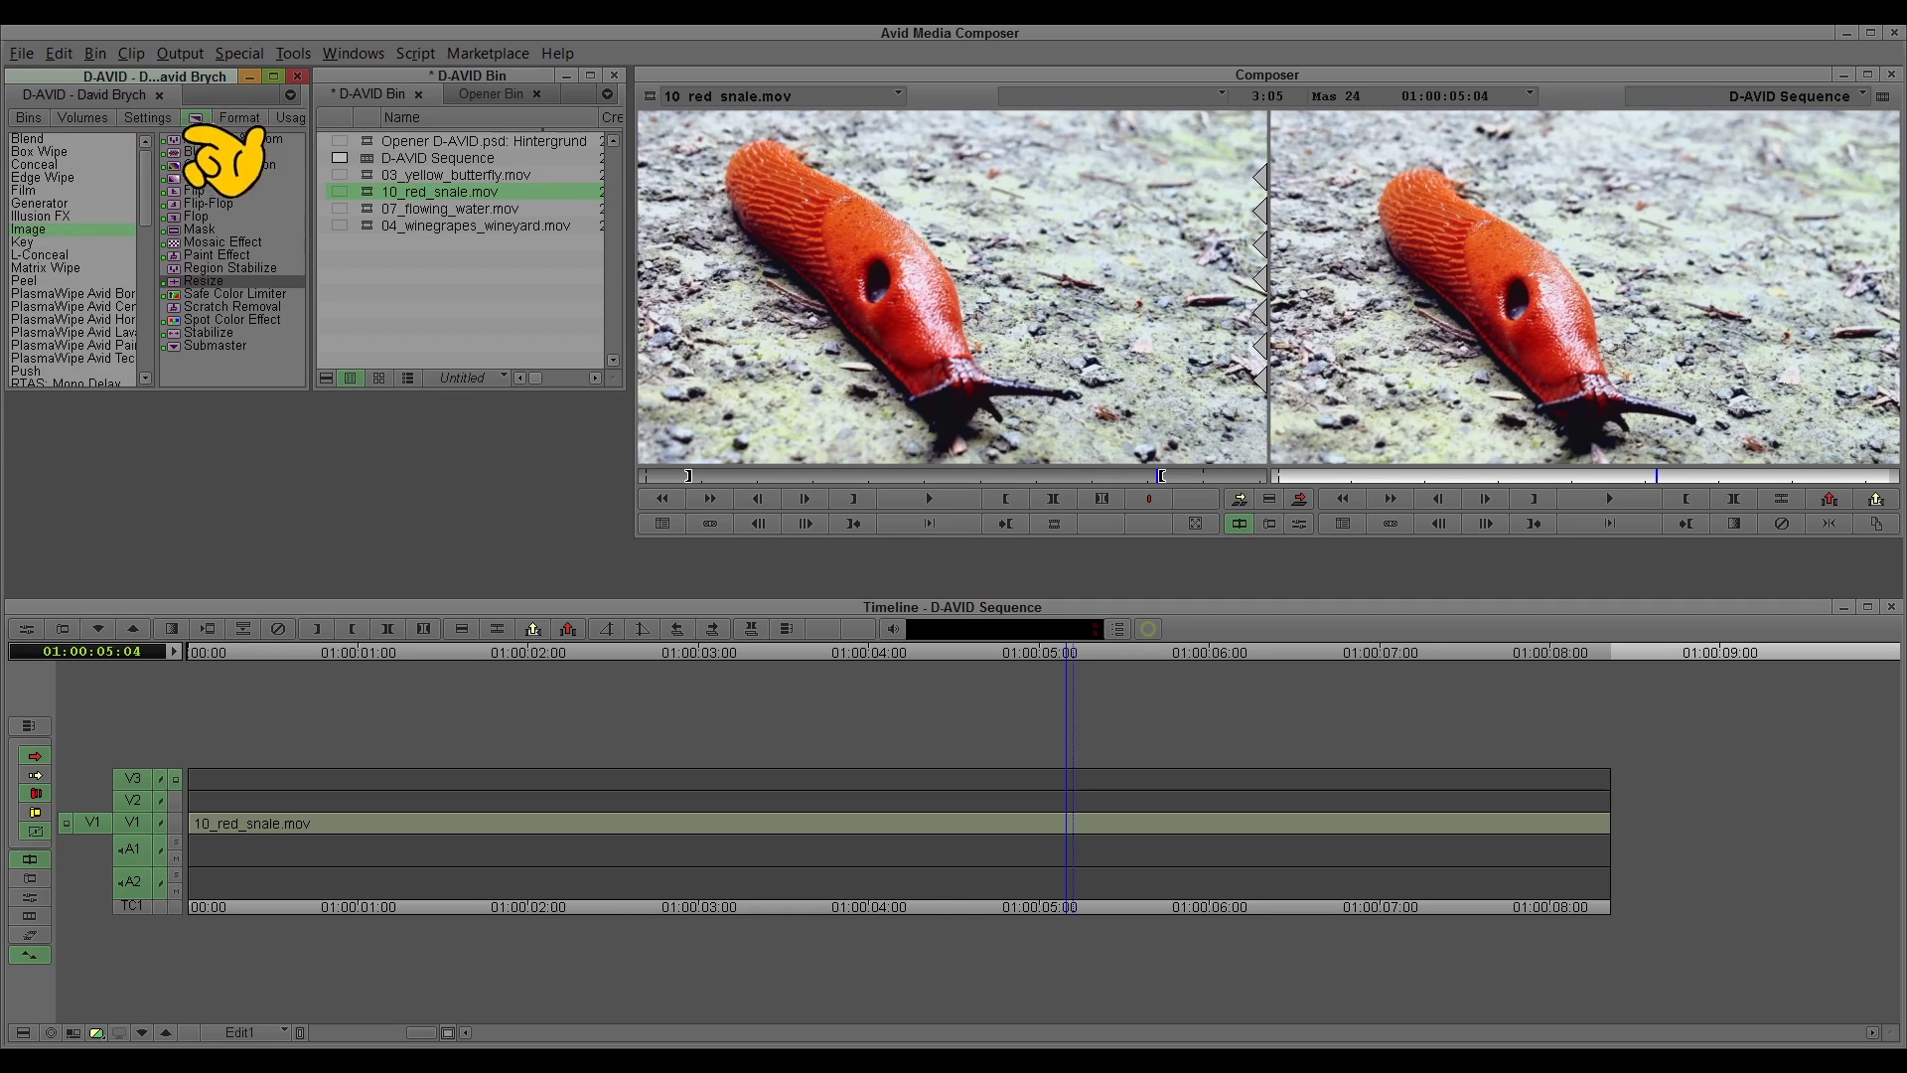
{"action": "left_click", "coordinate": [29, 117]}
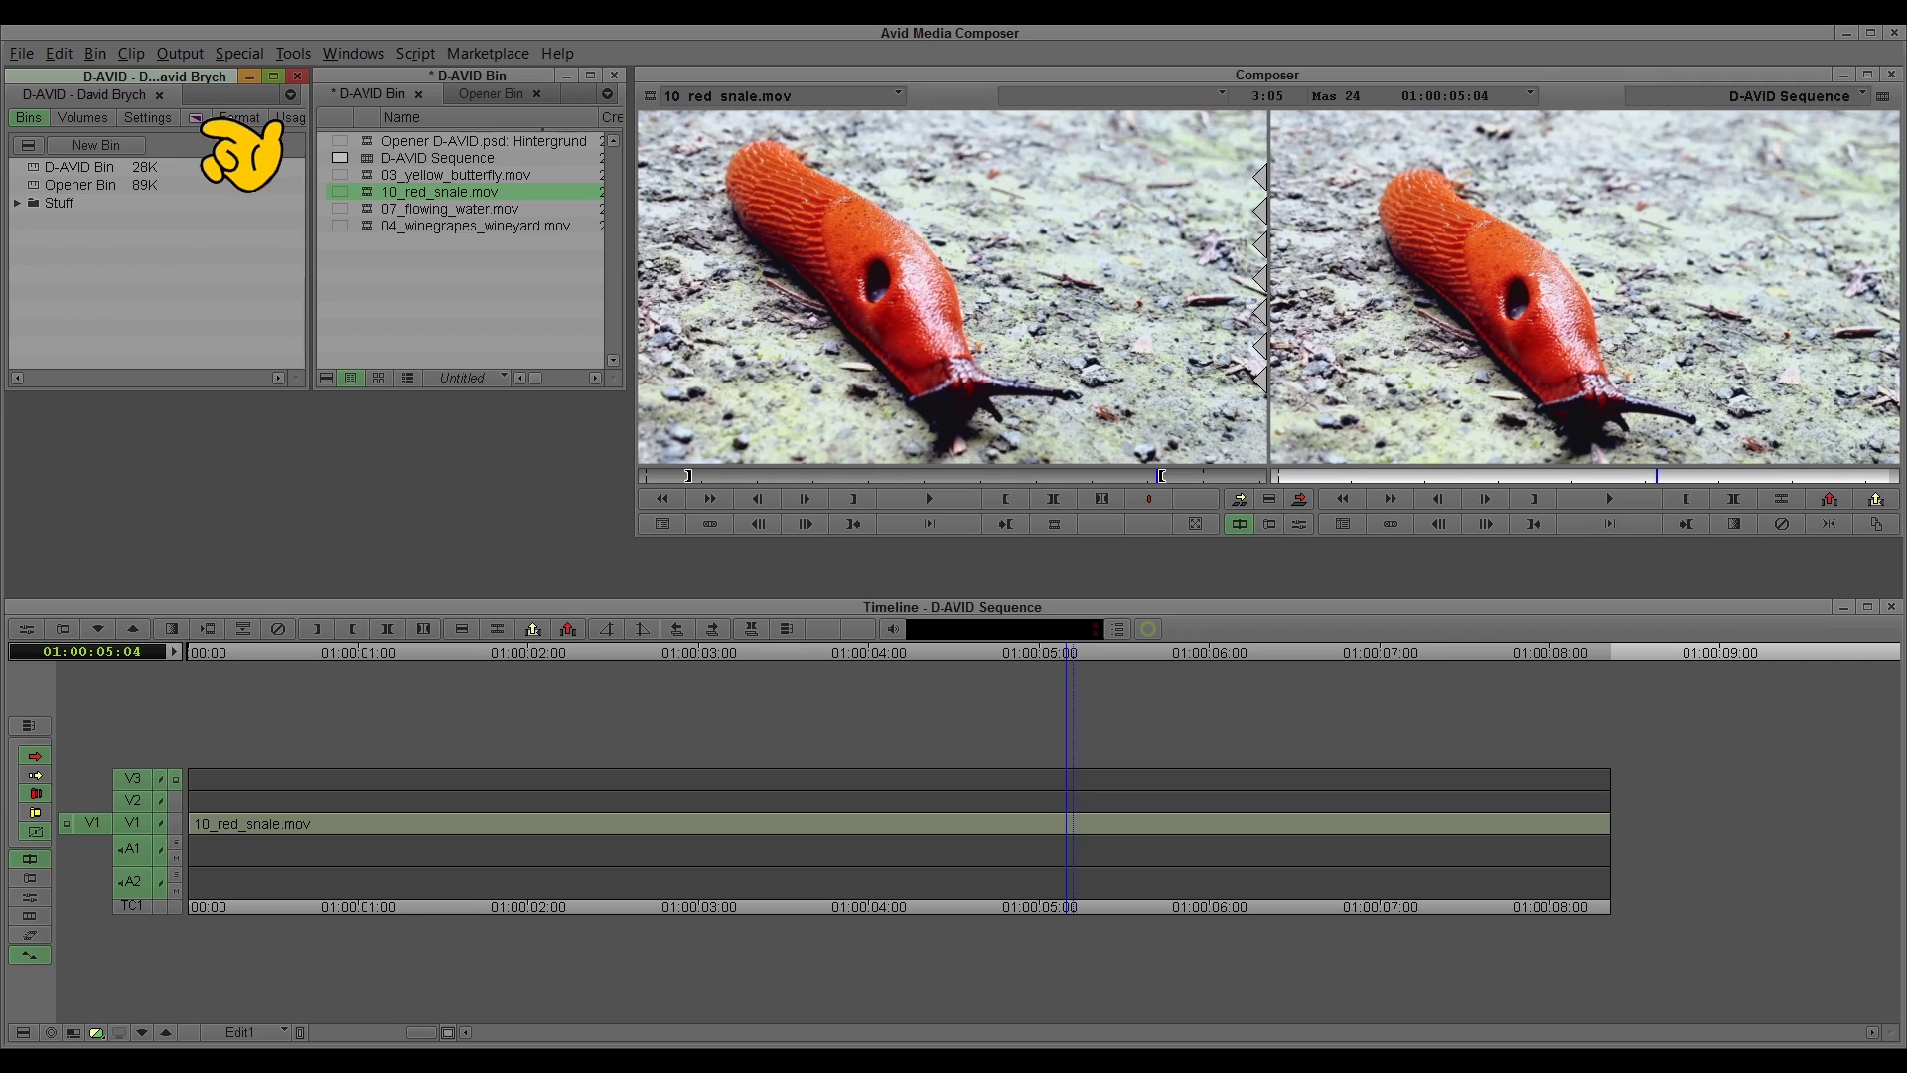
{"action": "left_click", "coordinate": [198, 119]}
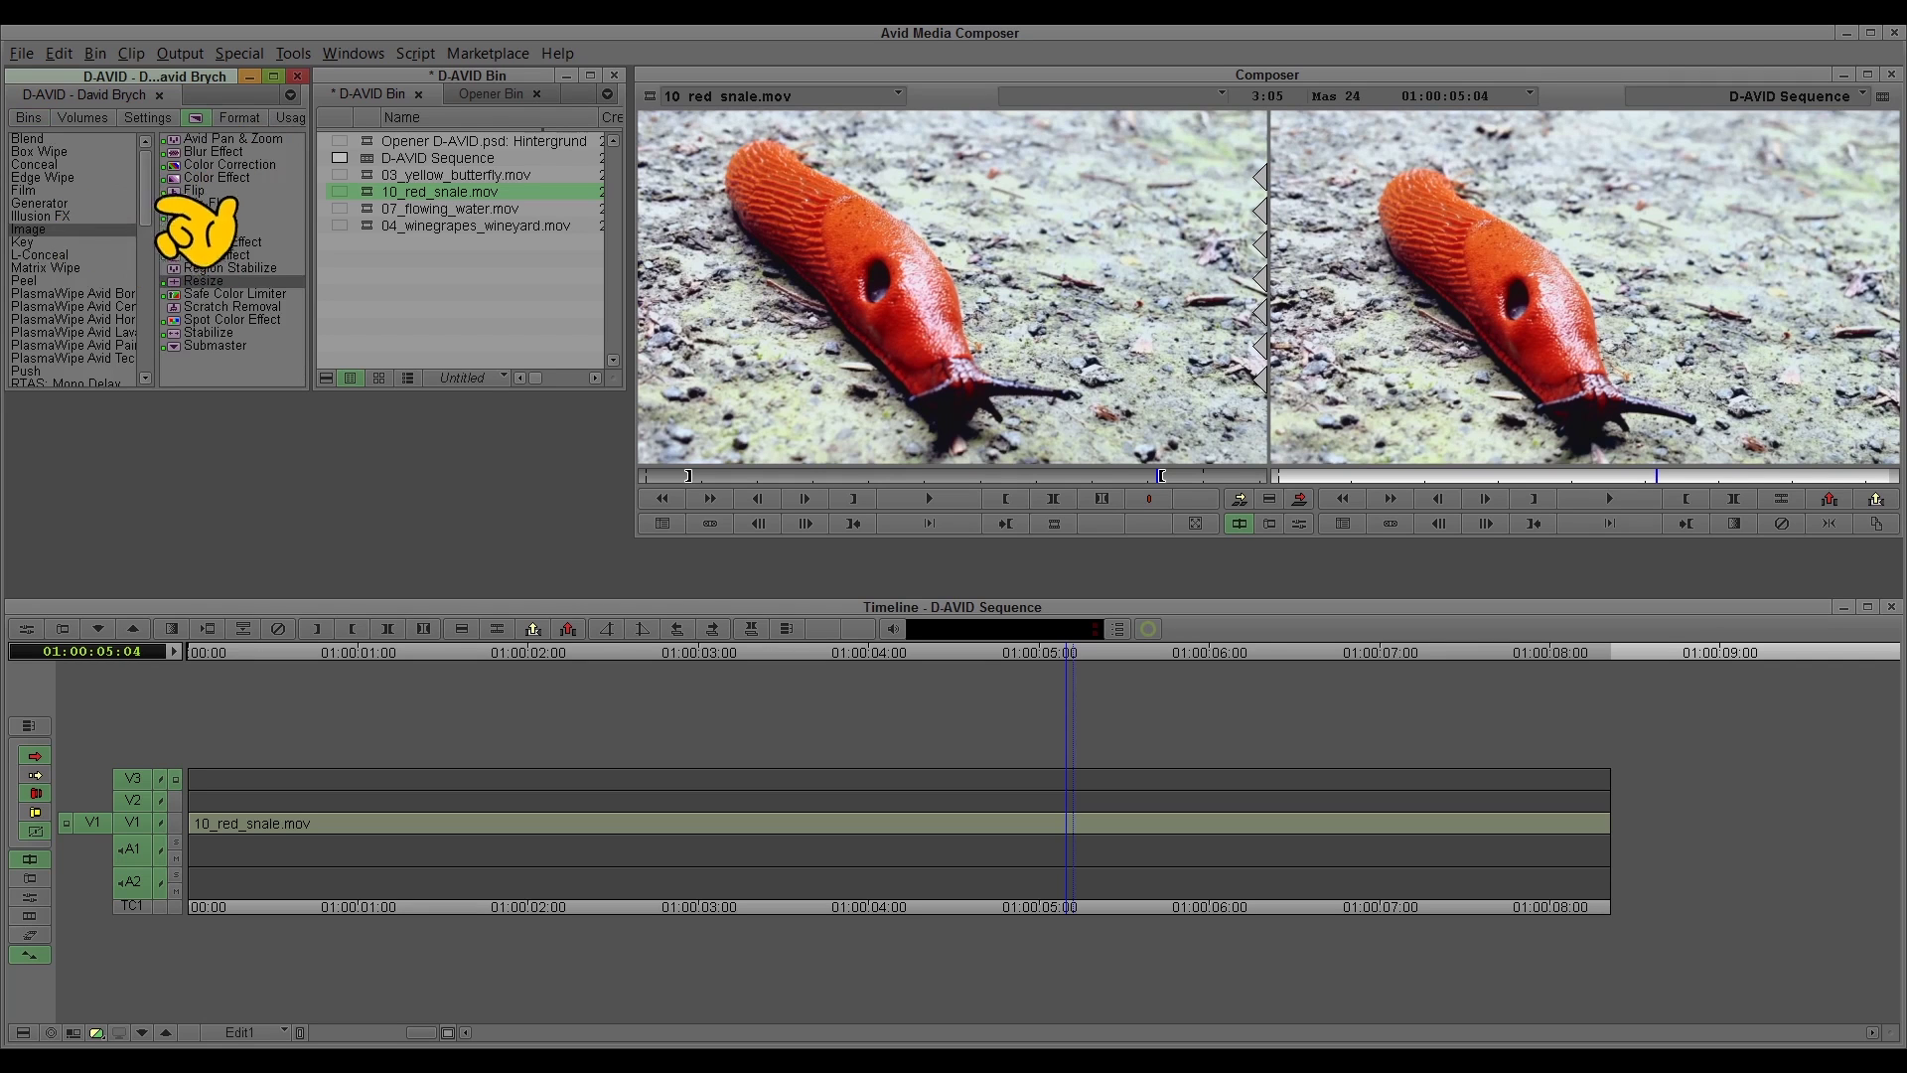
{"action": "scroll", "coordinate": [147, 203], "scroll_direction": "down", "scroll_amount": 3}
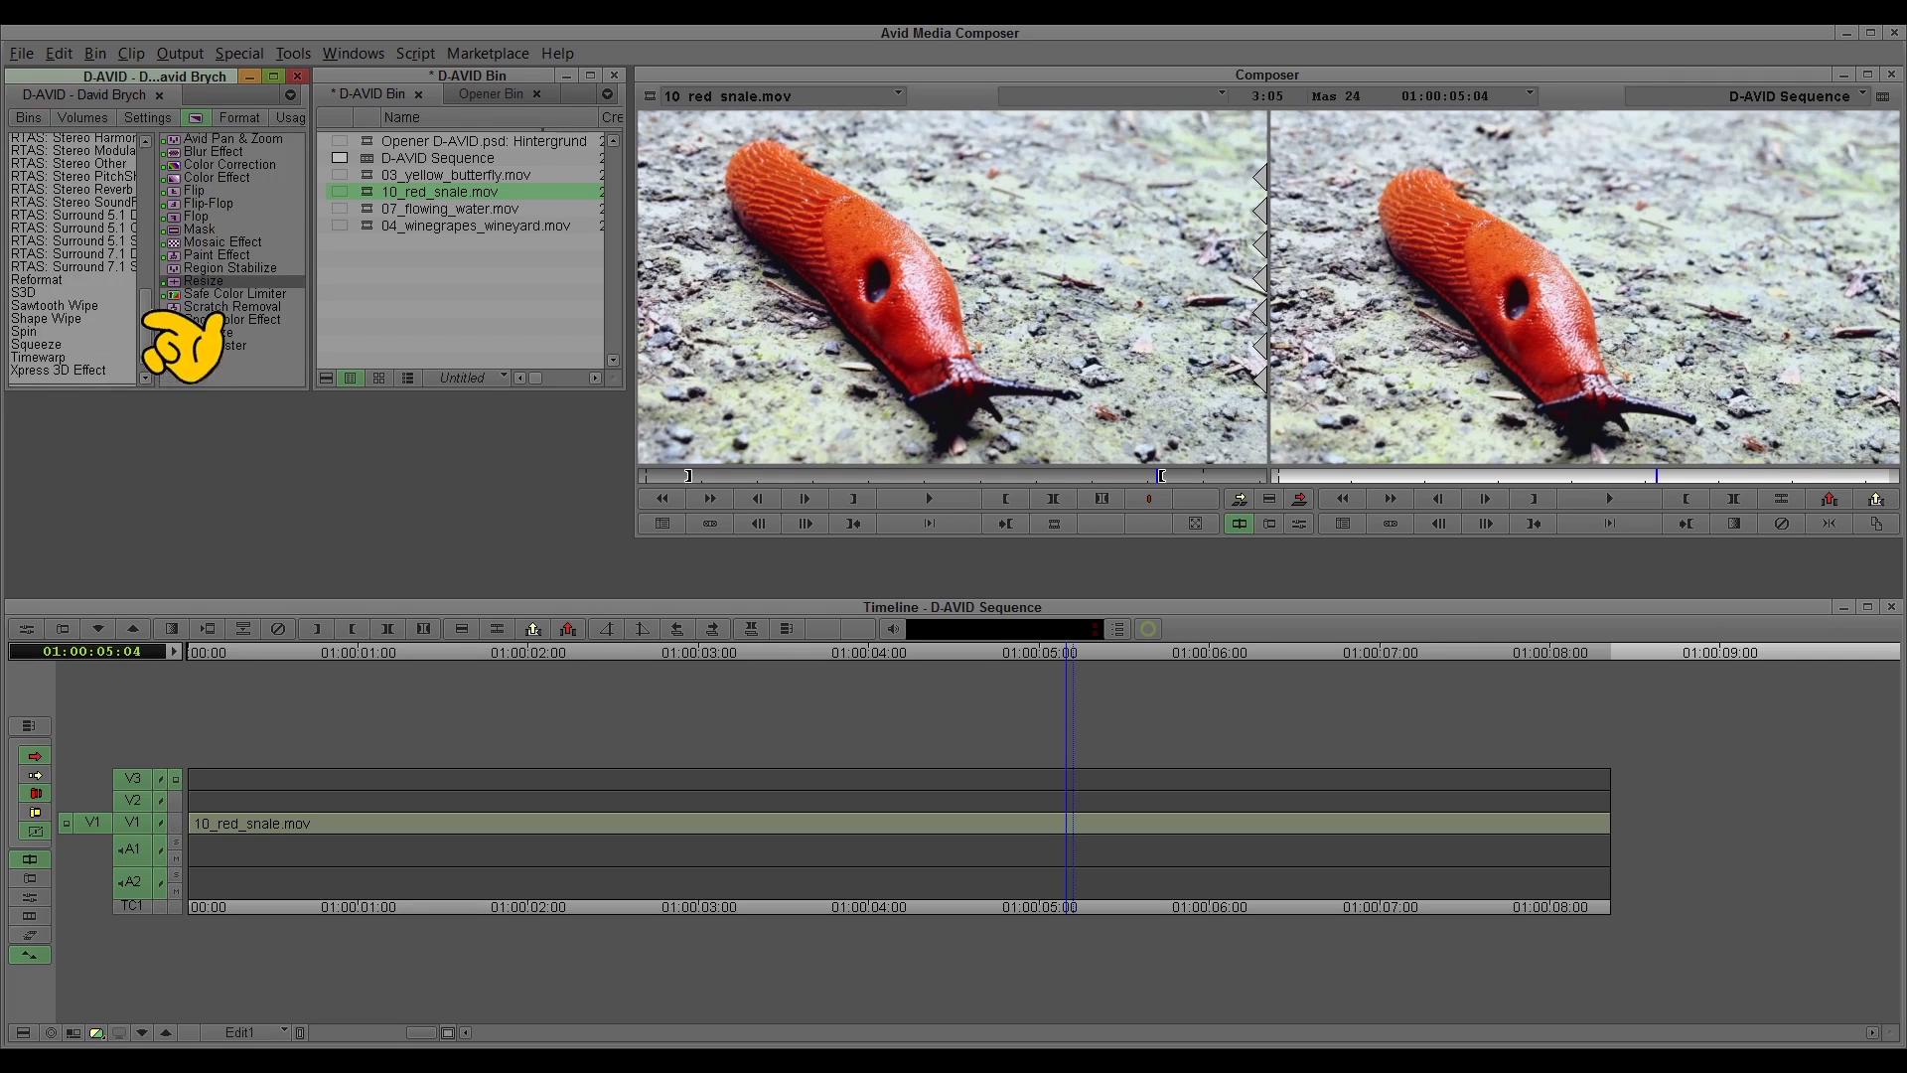
{"action": "scroll", "coordinate": [149, 233], "scroll_direction": "up", "scroll_amount": 3}
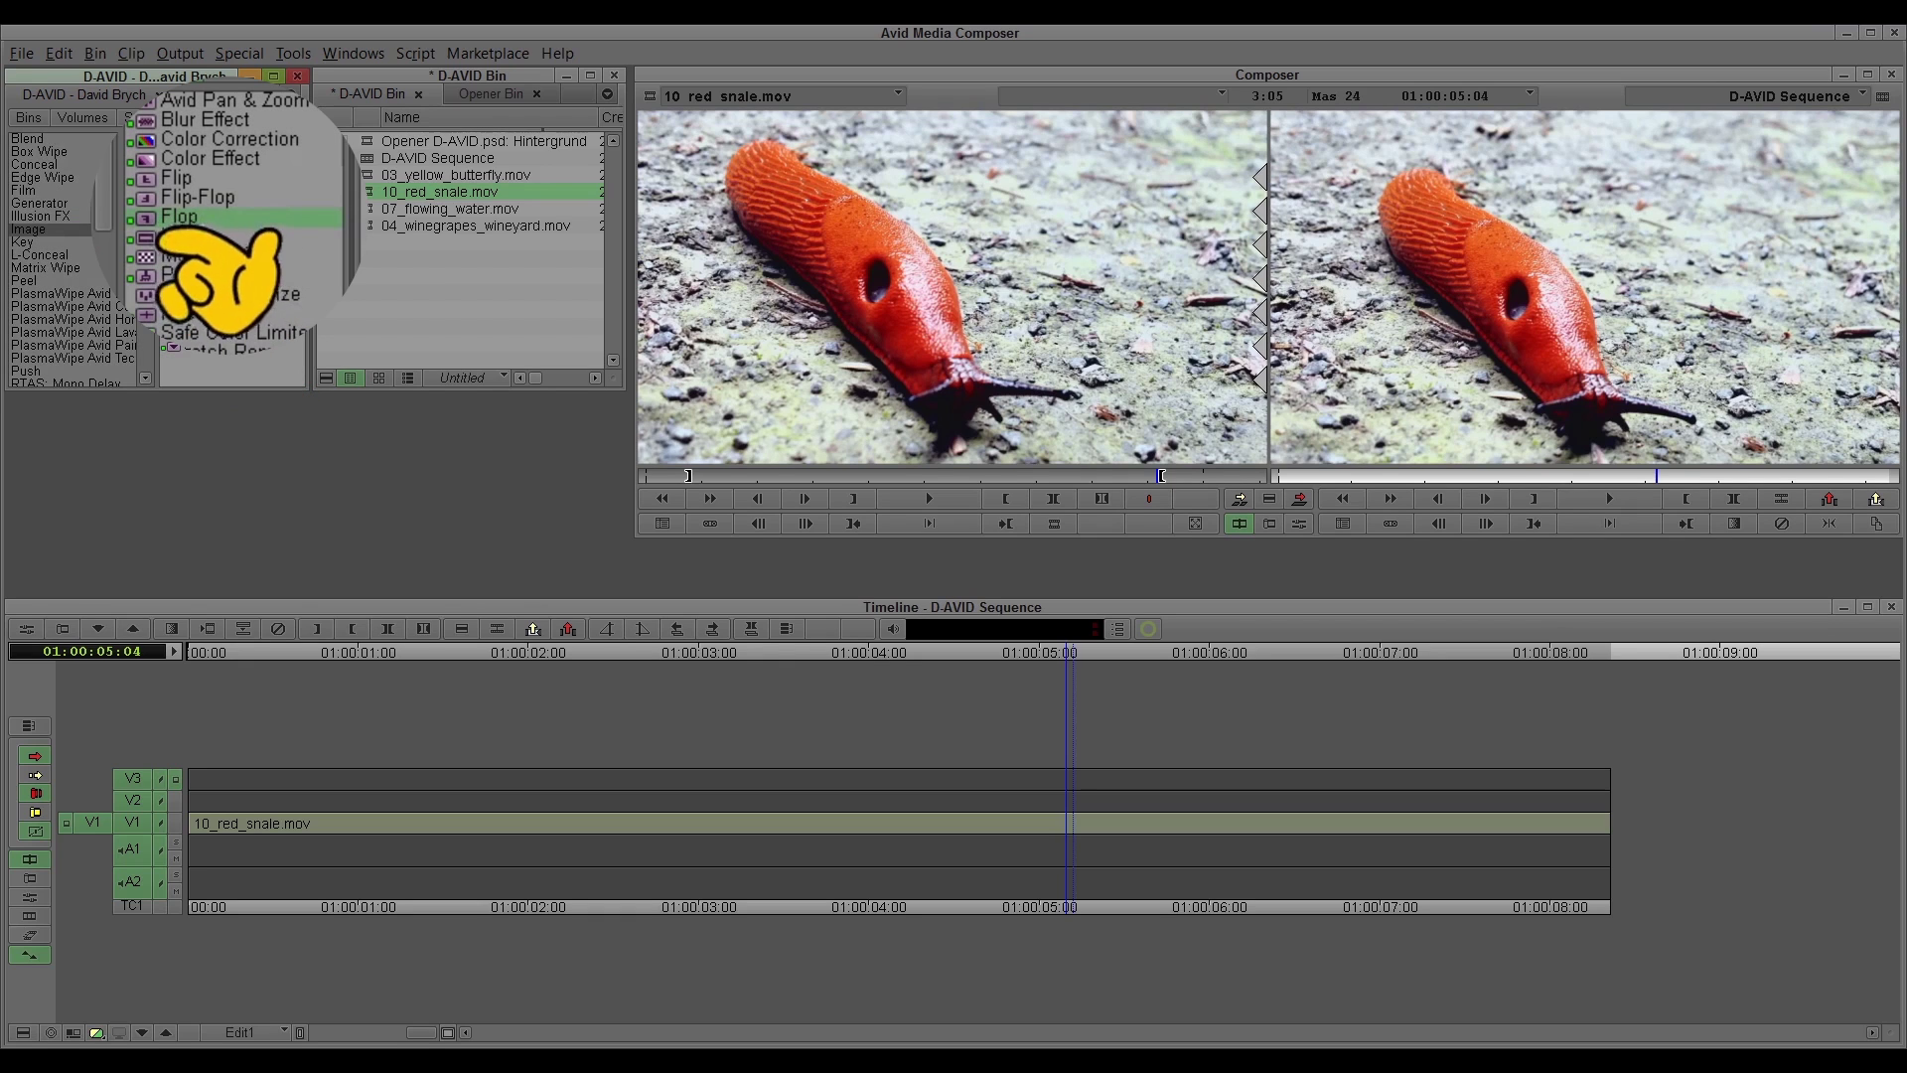
{"action": "left_click", "coordinate": [263, 229]}
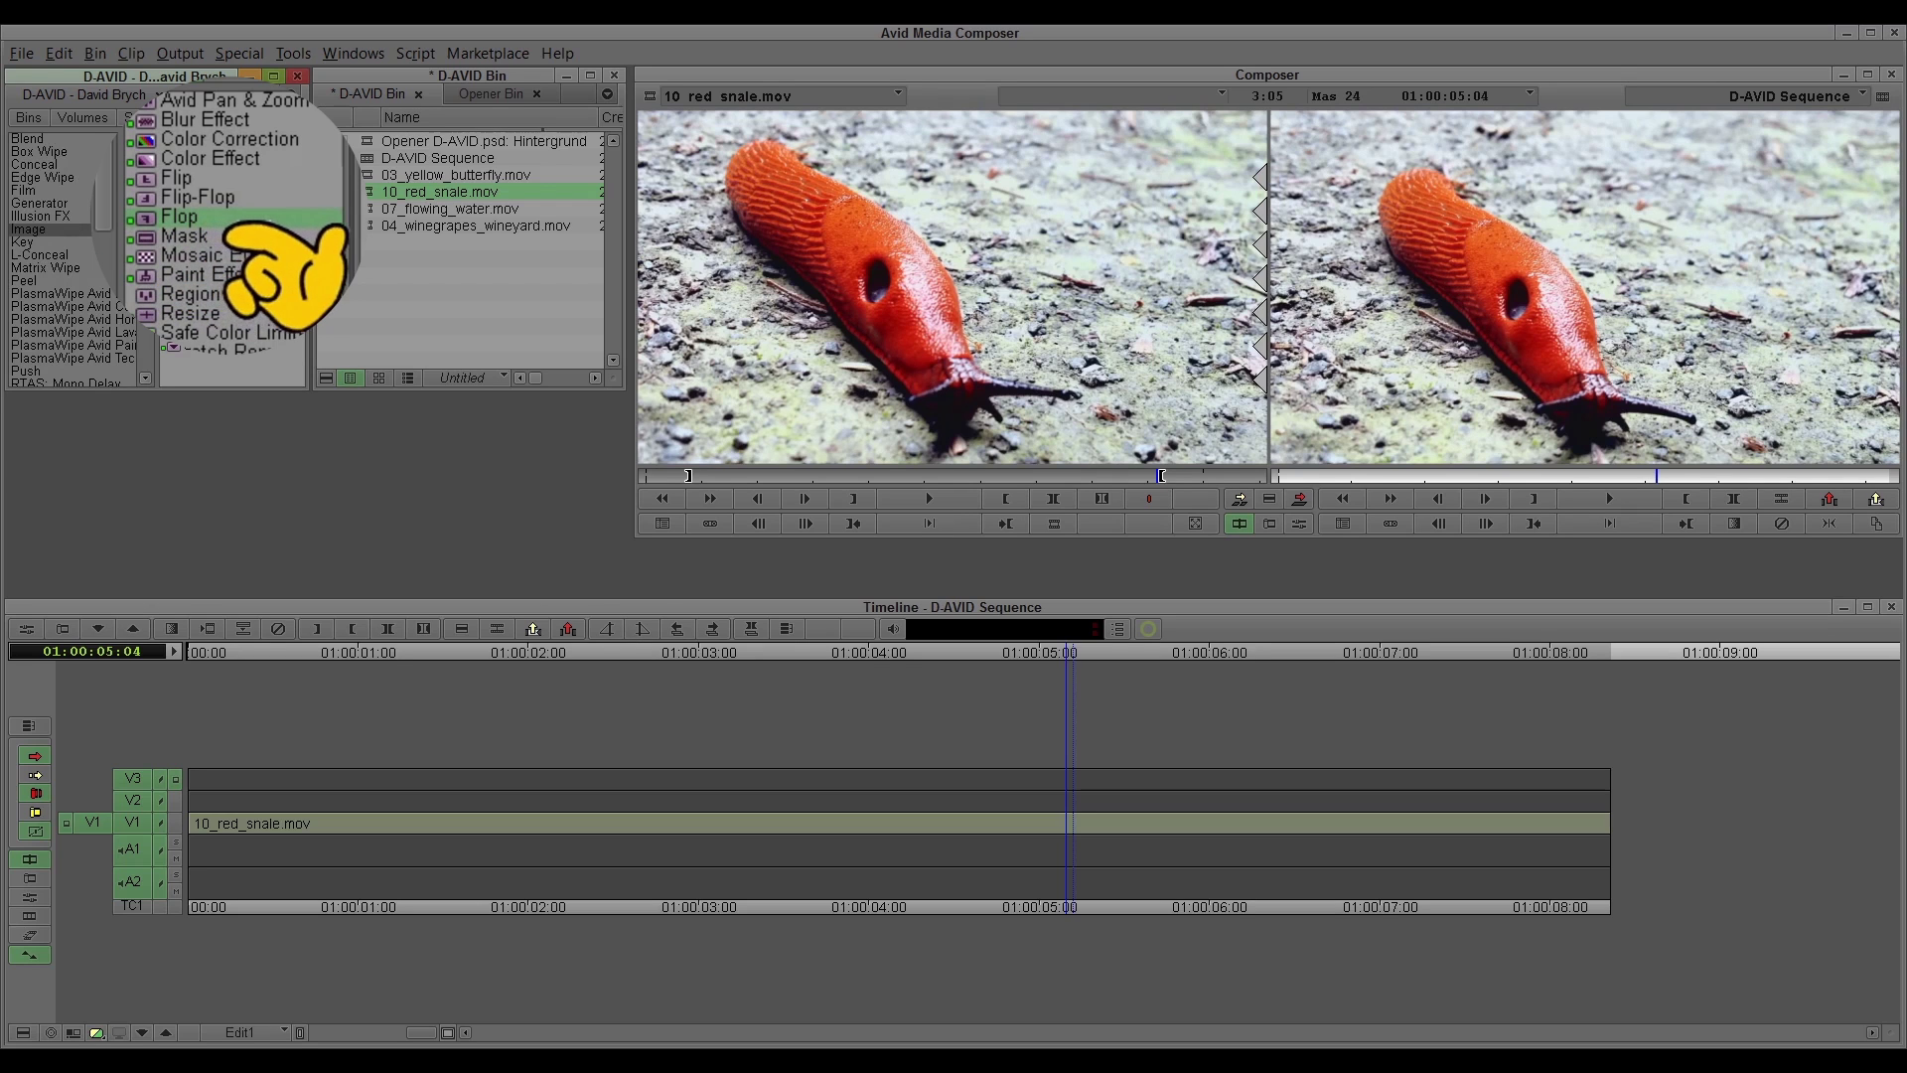
Step: Drop Flop, then Flip, then Flip-Flop onto the V1 slug clip, leaving it upside down and mirrored
{"action": "left_click_drag", "start_coordinate": [298, 253], "coordinate": [891, 859]}
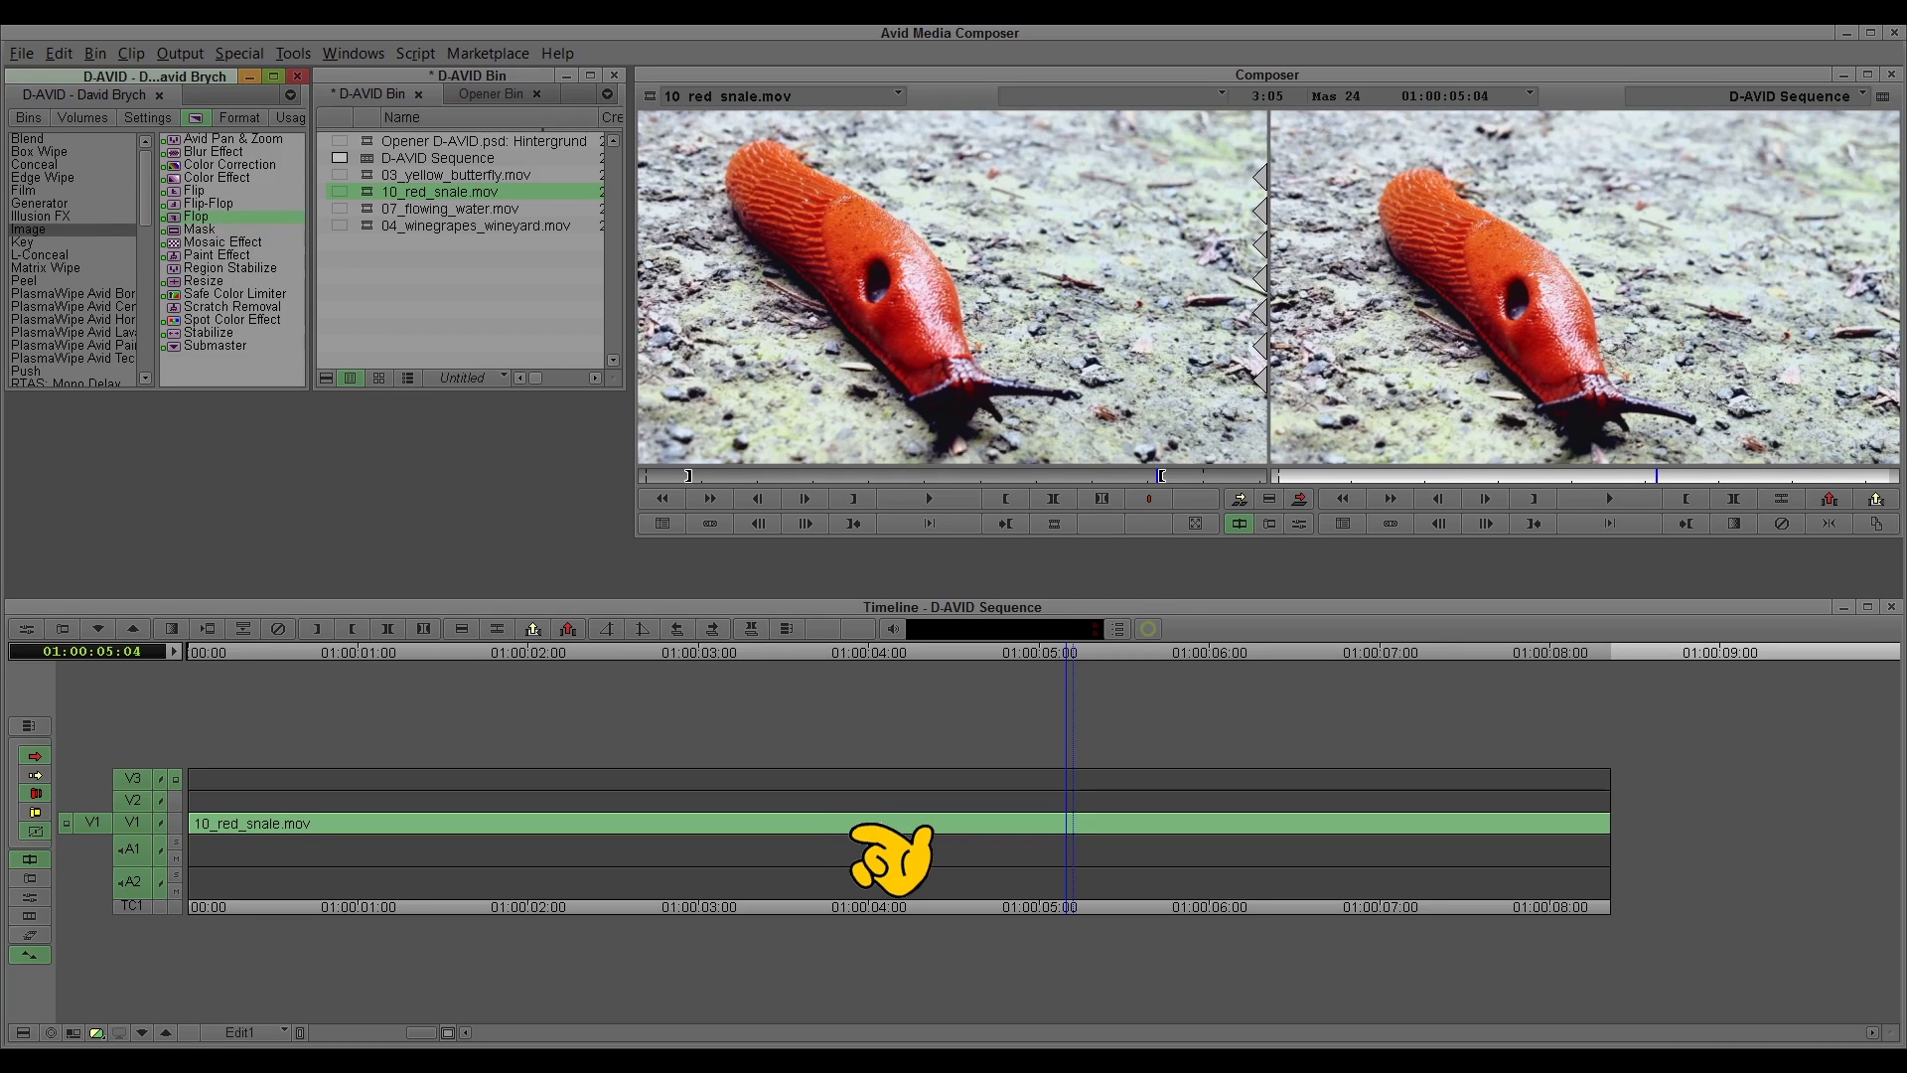
{"action": "left_click_drag", "start_coordinate": [891, 859], "coordinate": [891, 859]}
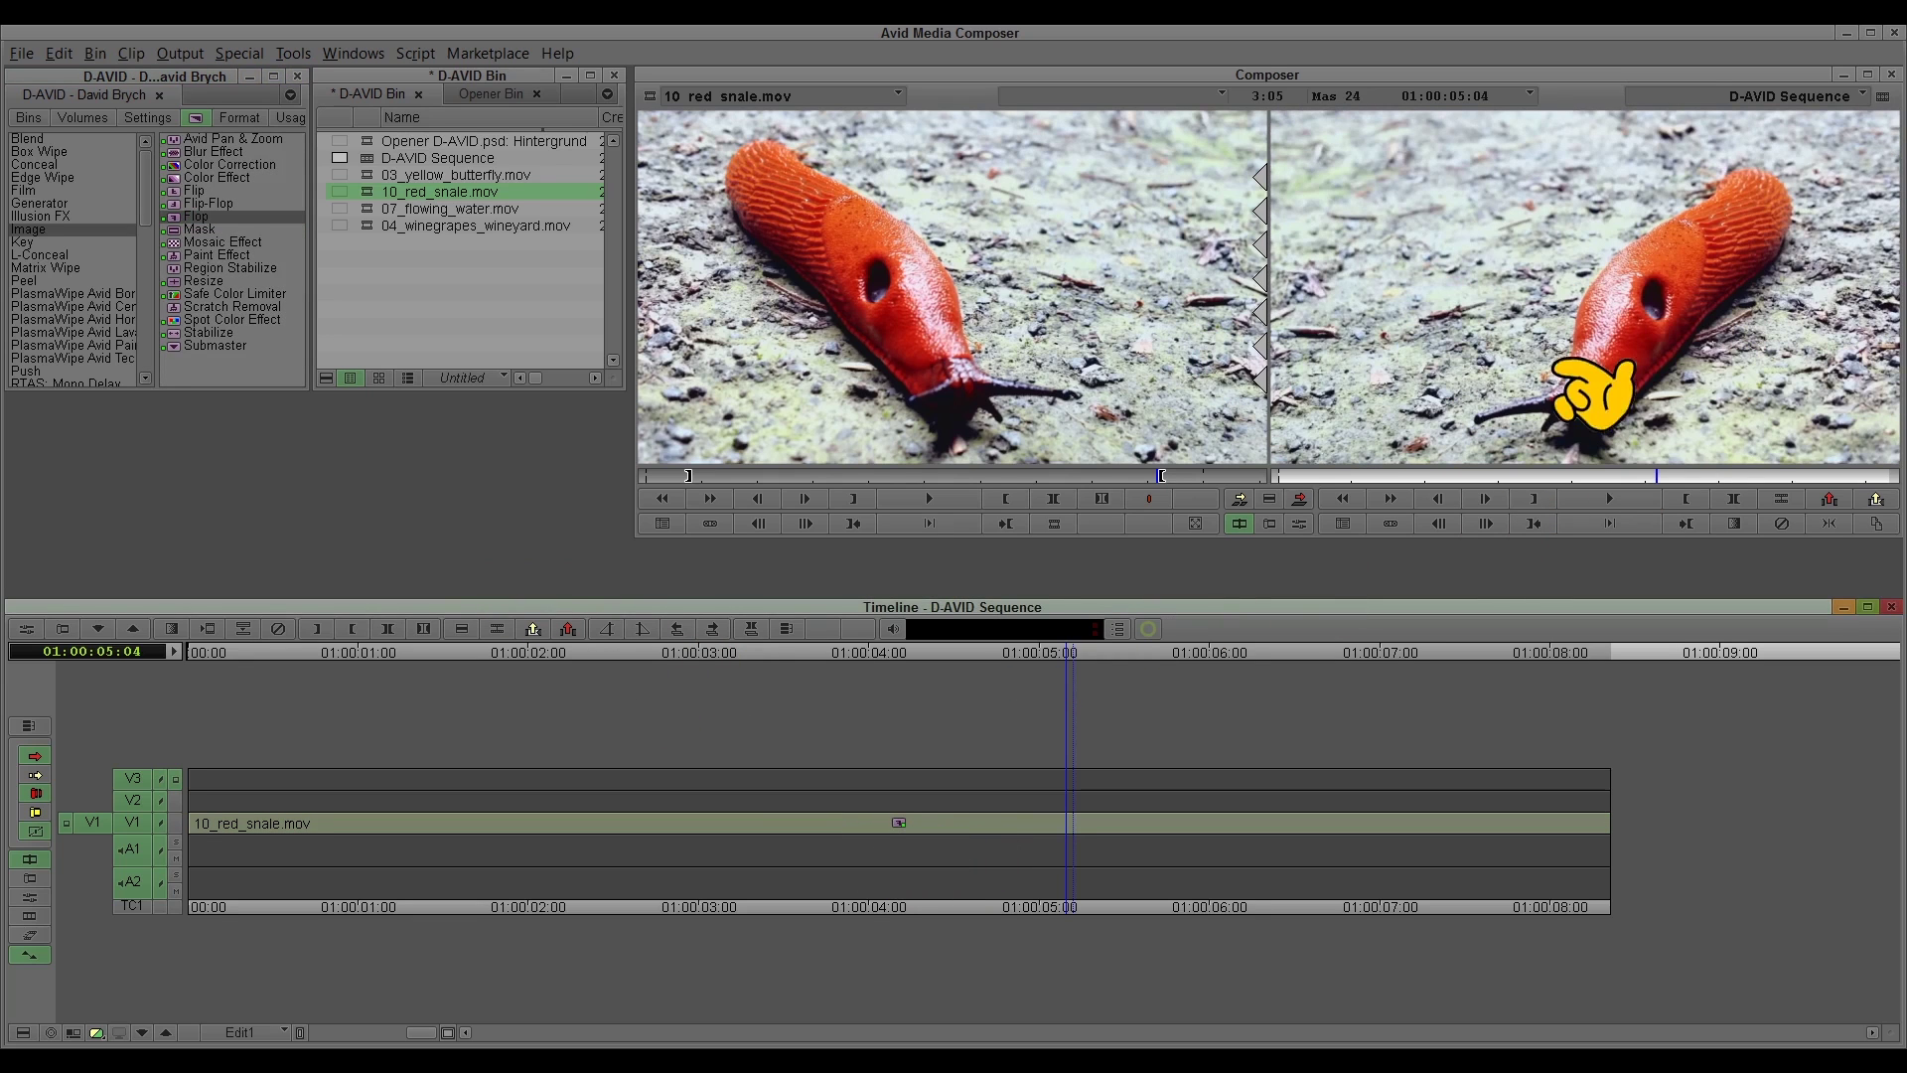
{"action": "left_click", "coordinate": [199, 191]}
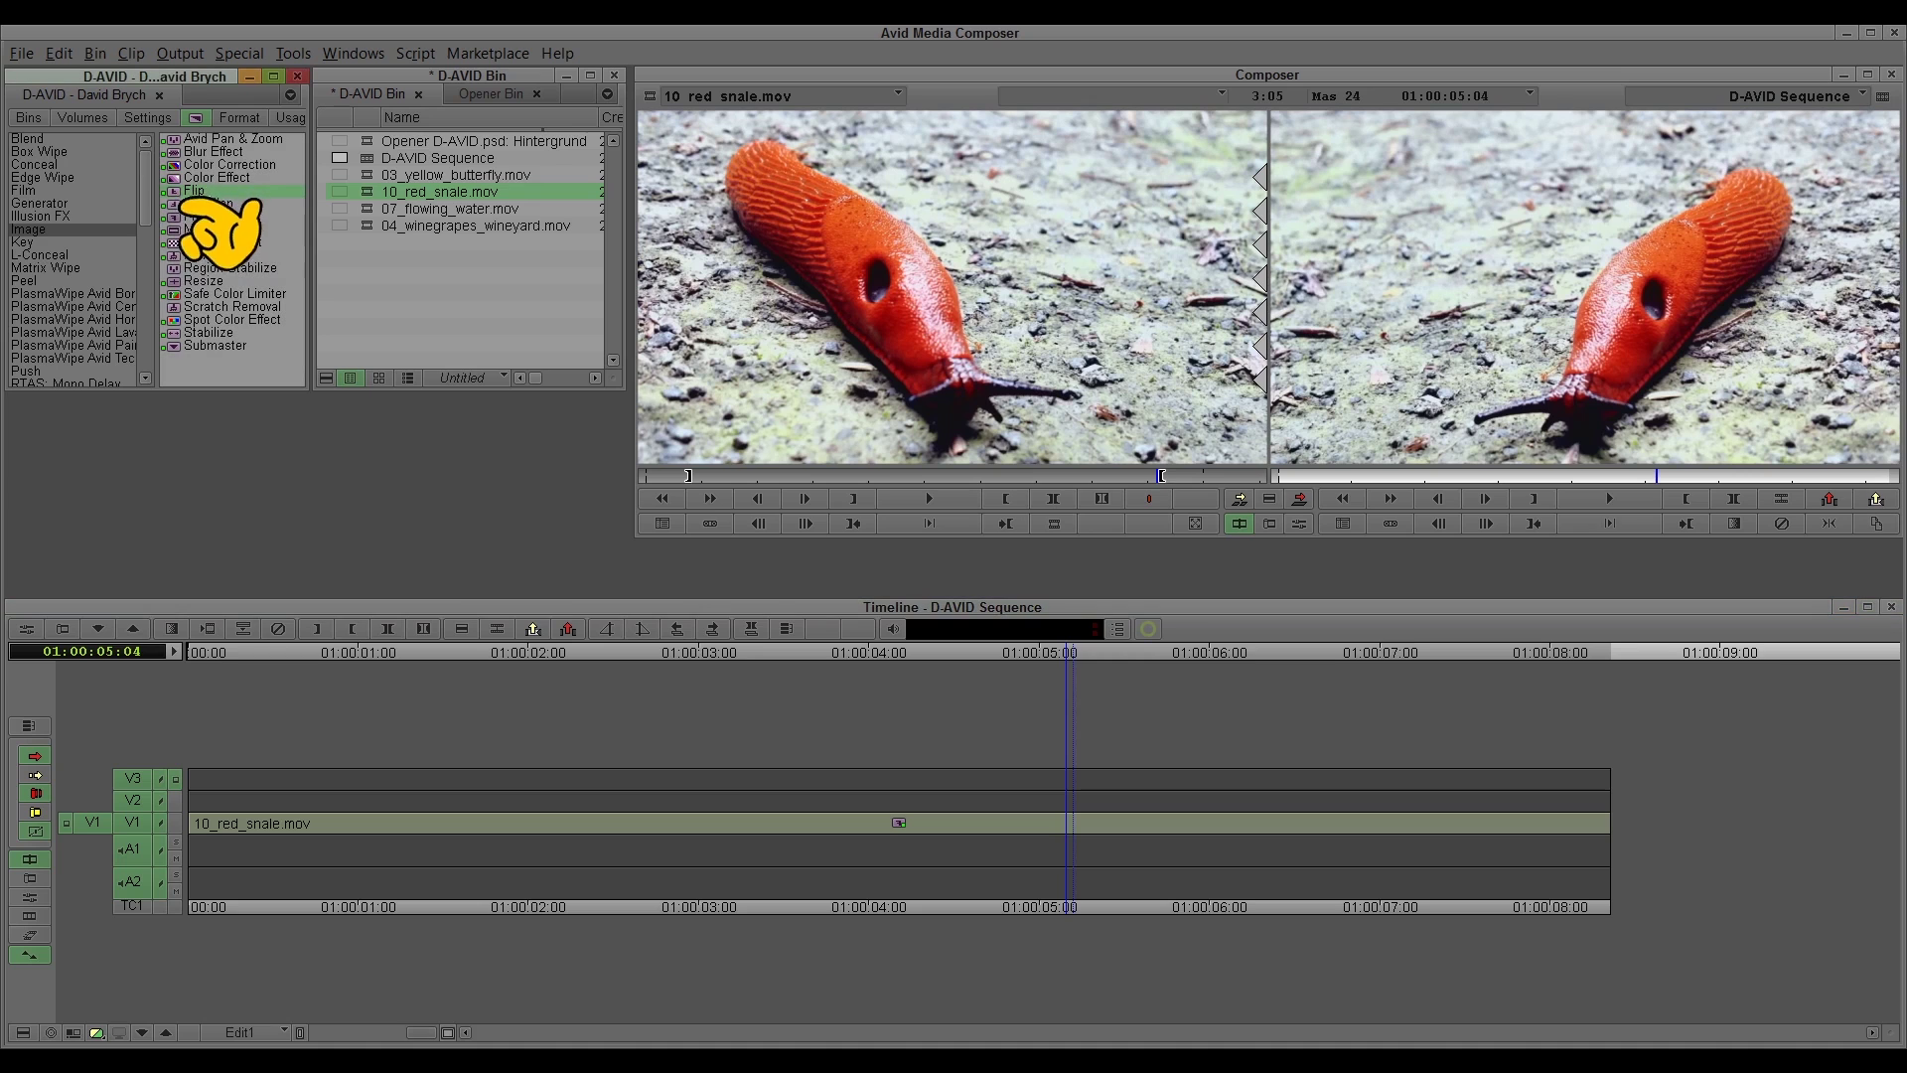
{"action": "left_click_drag", "start_coordinate": [199, 196], "coordinate": [636, 833]}
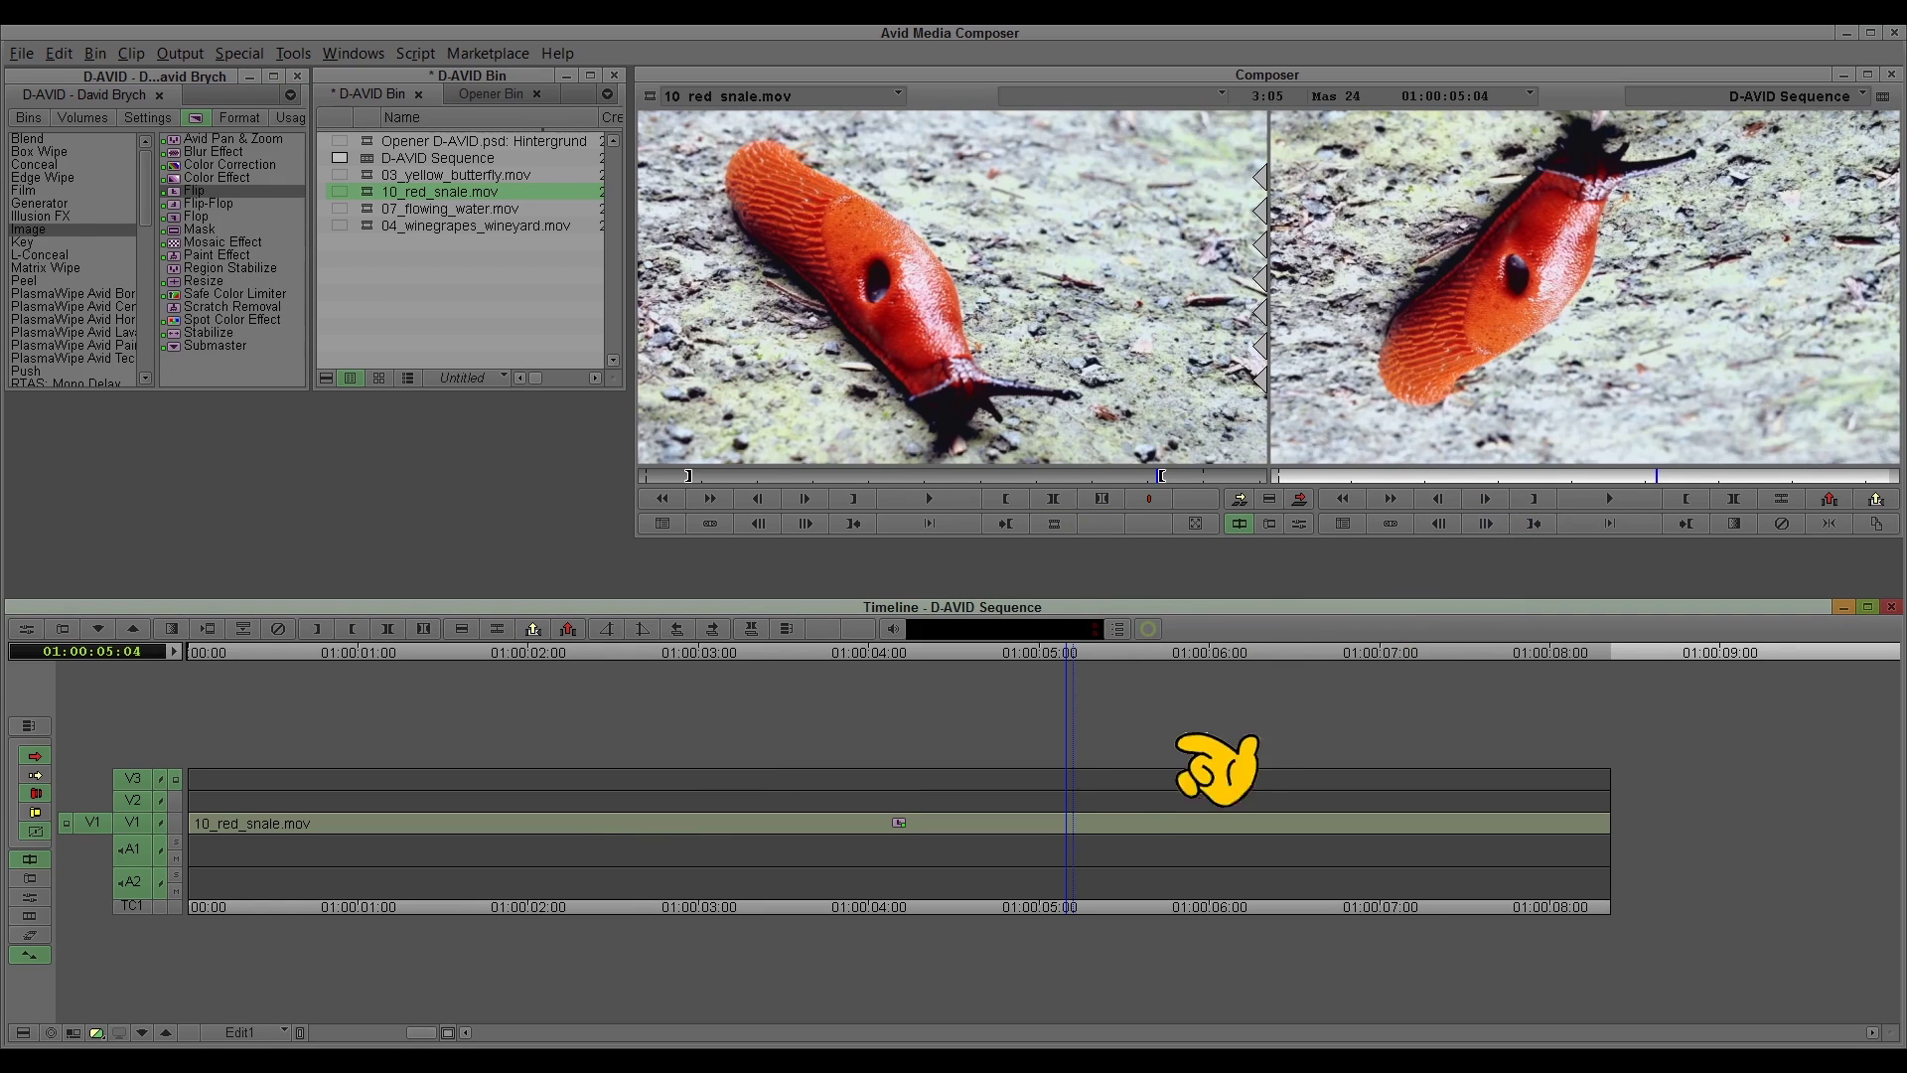
{"action": "left_click", "coordinate": [199, 204]}
{"action": "left_click_drag", "start_coordinate": [770, 839], "coordinate": [778, 851]}
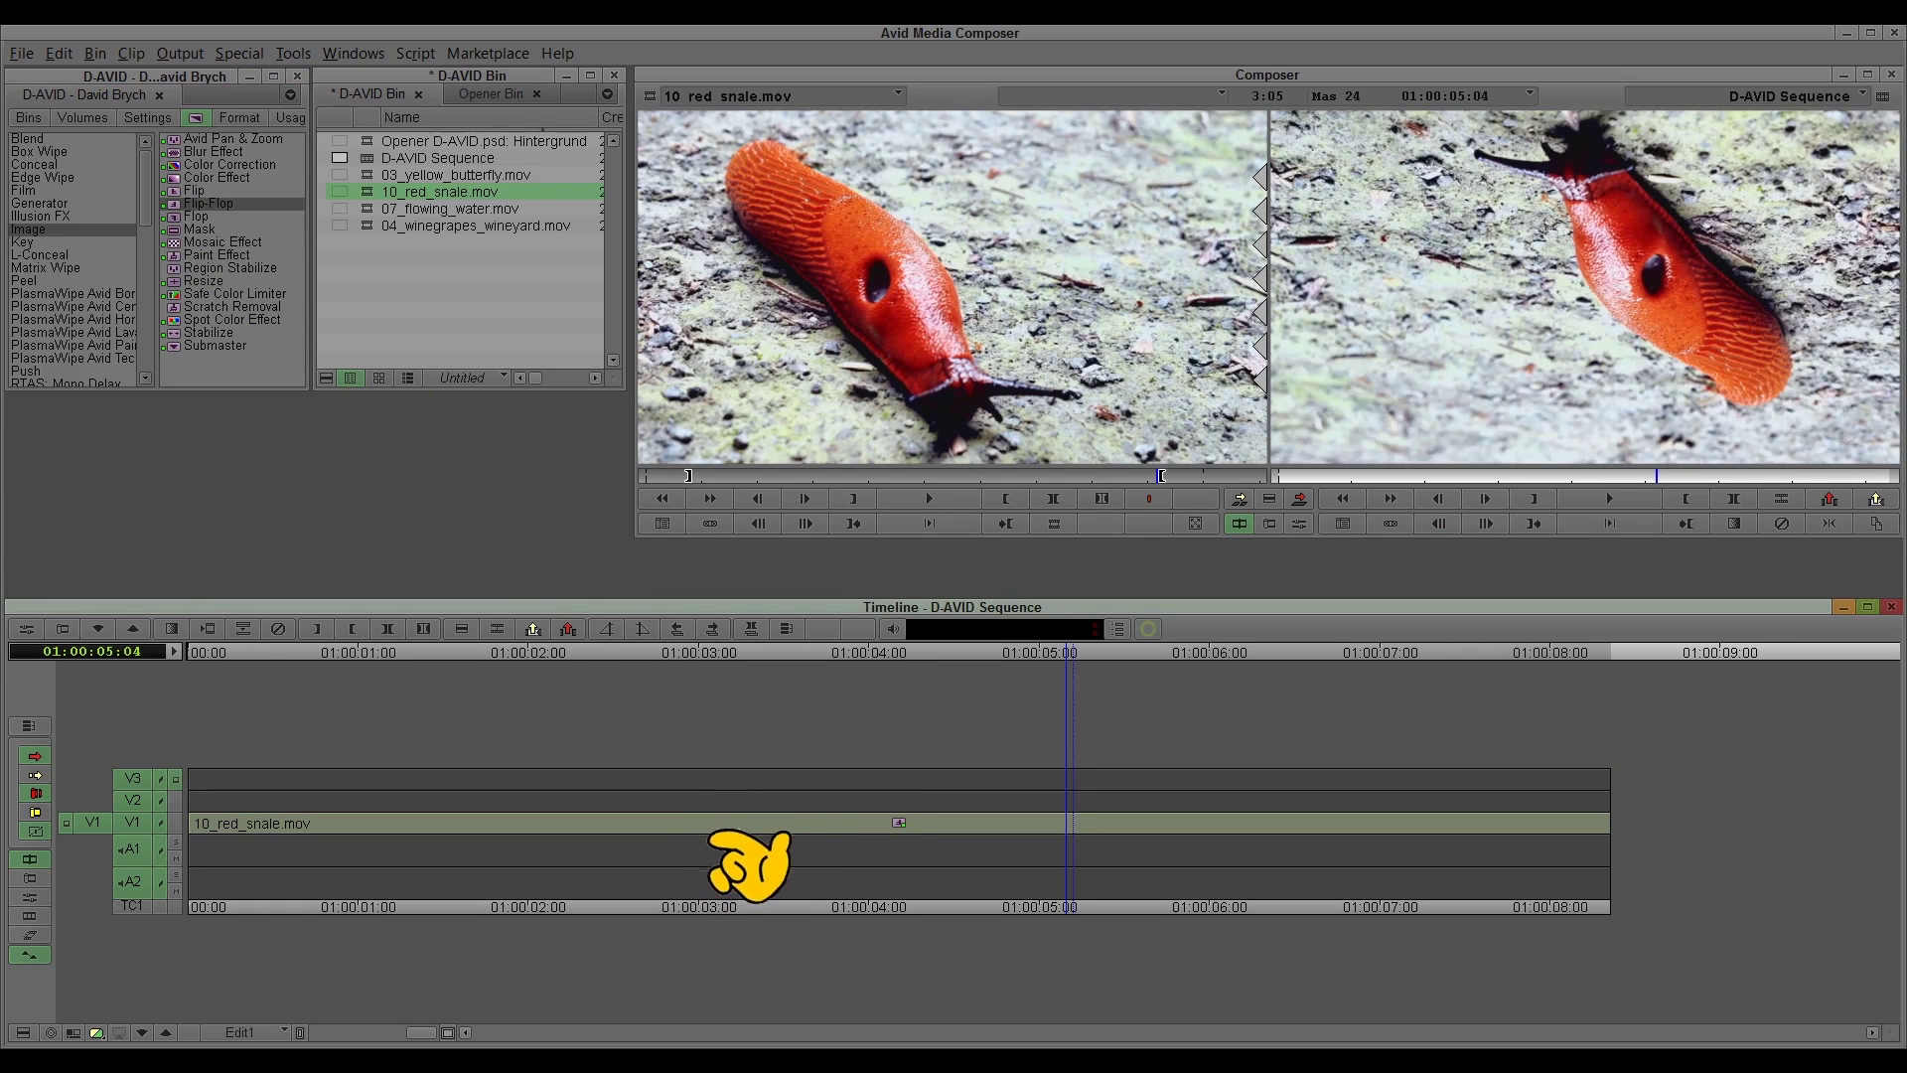
Step: Apply Flop to the slug clip, move to 01:00:03:24, and try Resize on it
{"action": "left_click", "coordinate": [196, 216]}
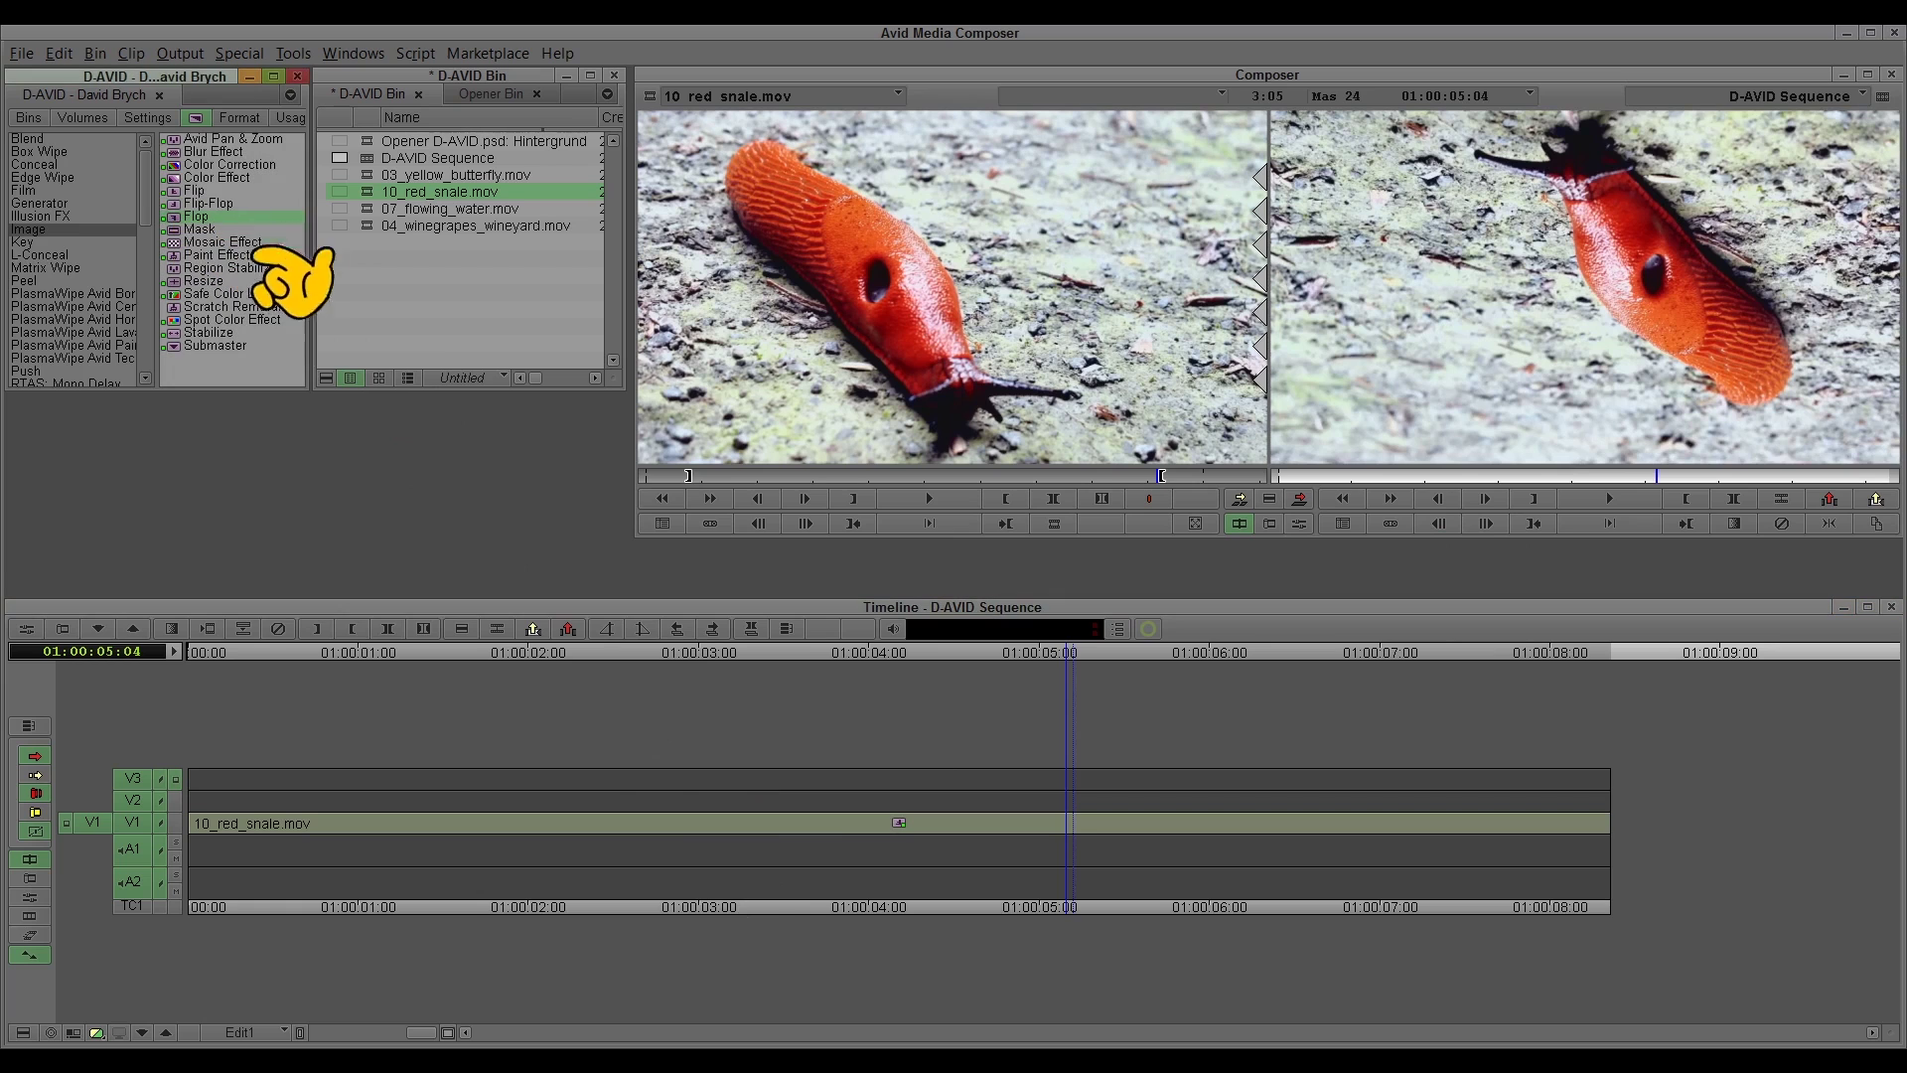
{"action": "left_click_drag", "start_coordinate": [293, 283], "coordinate": [739, 854]}
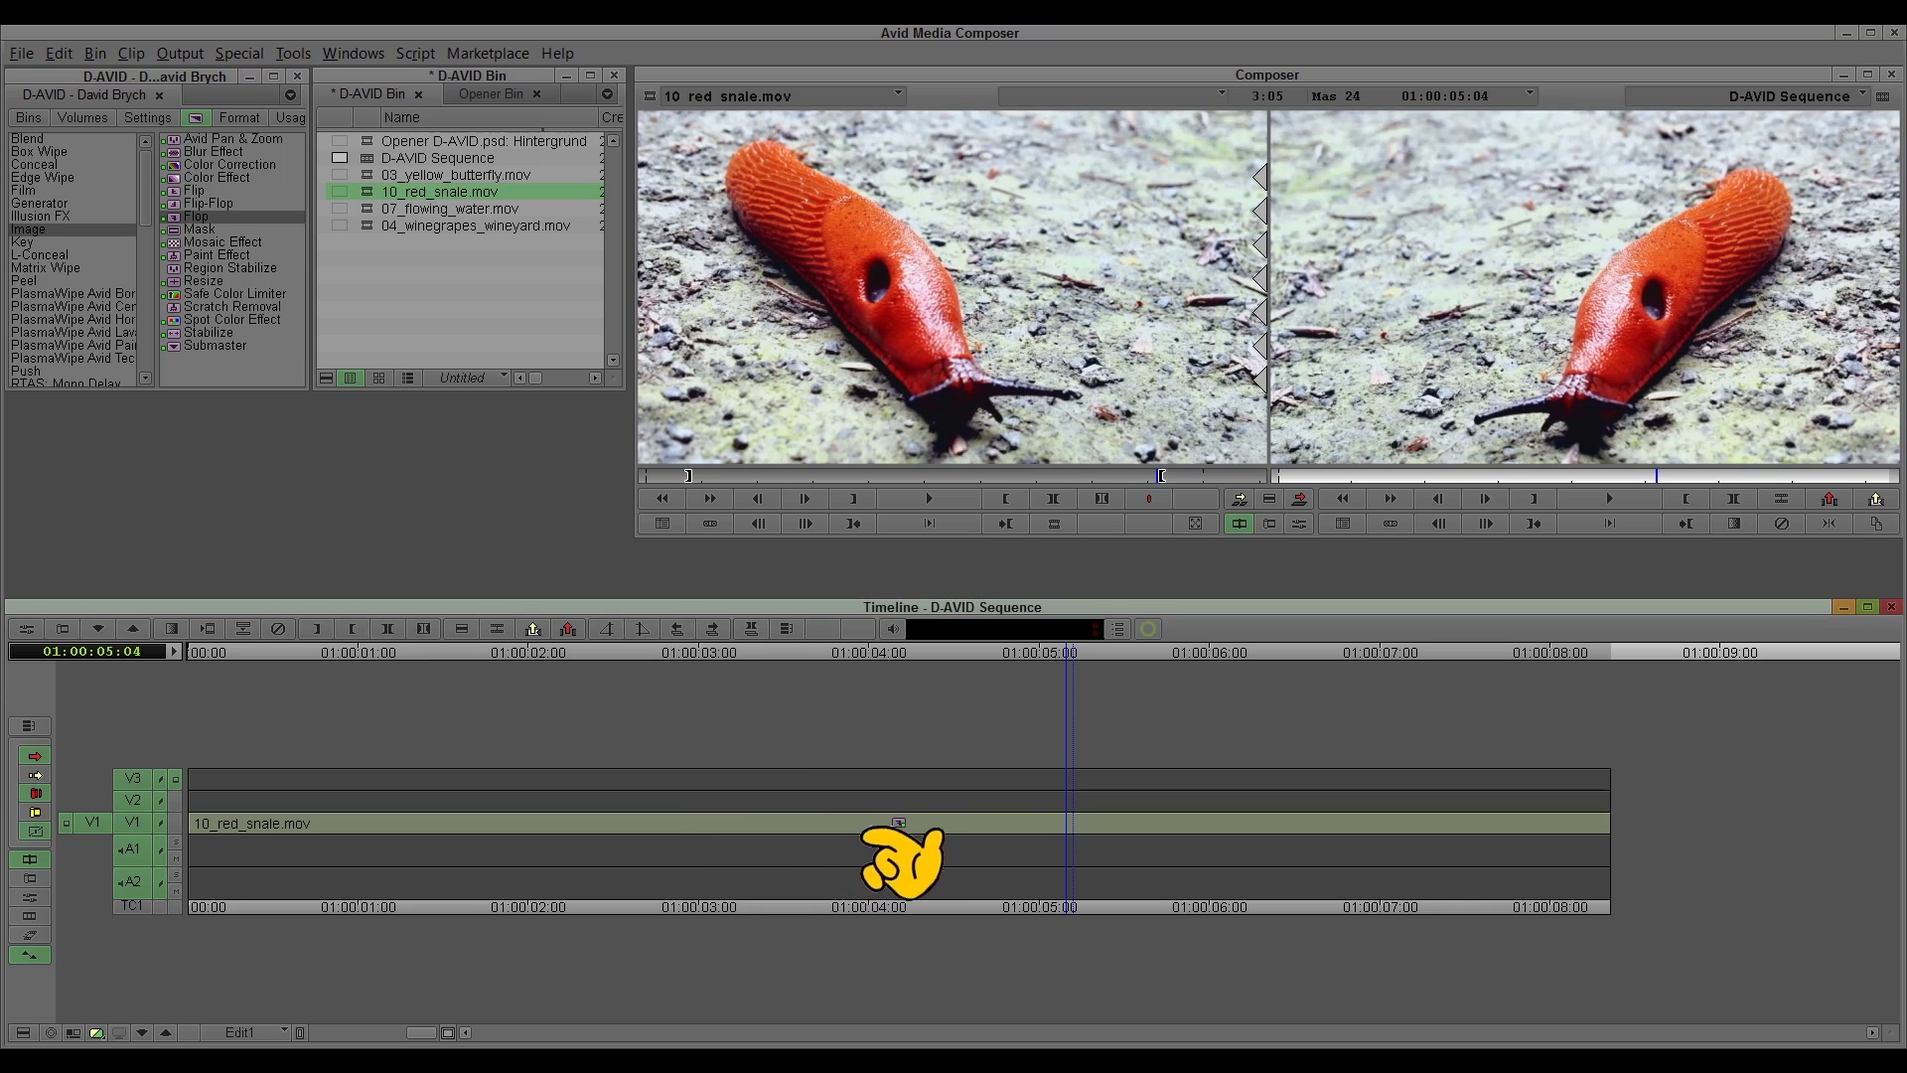
{"action": "left_click_drag", "start_coordinate": [745, 676], "coordinate": [862, 715]}
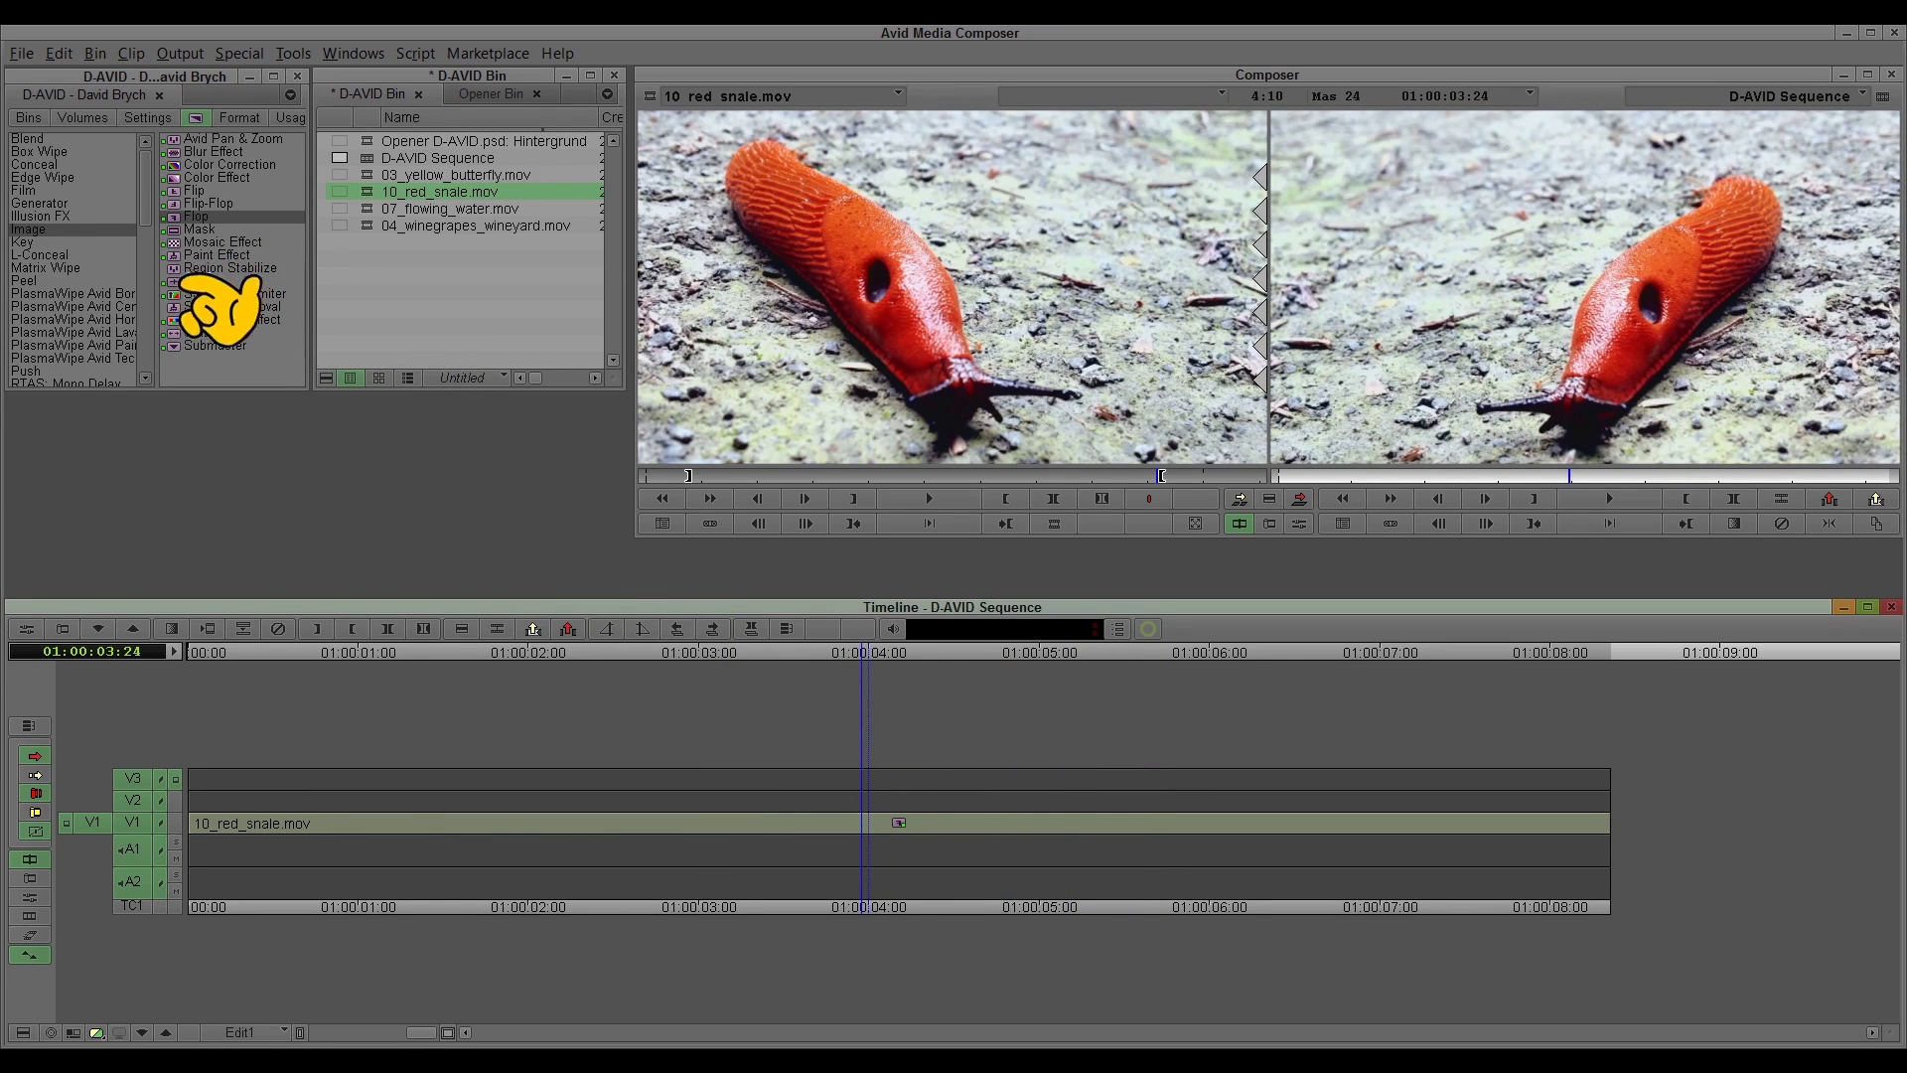
{"action": "left_click", "coordinate": [204, 281]}
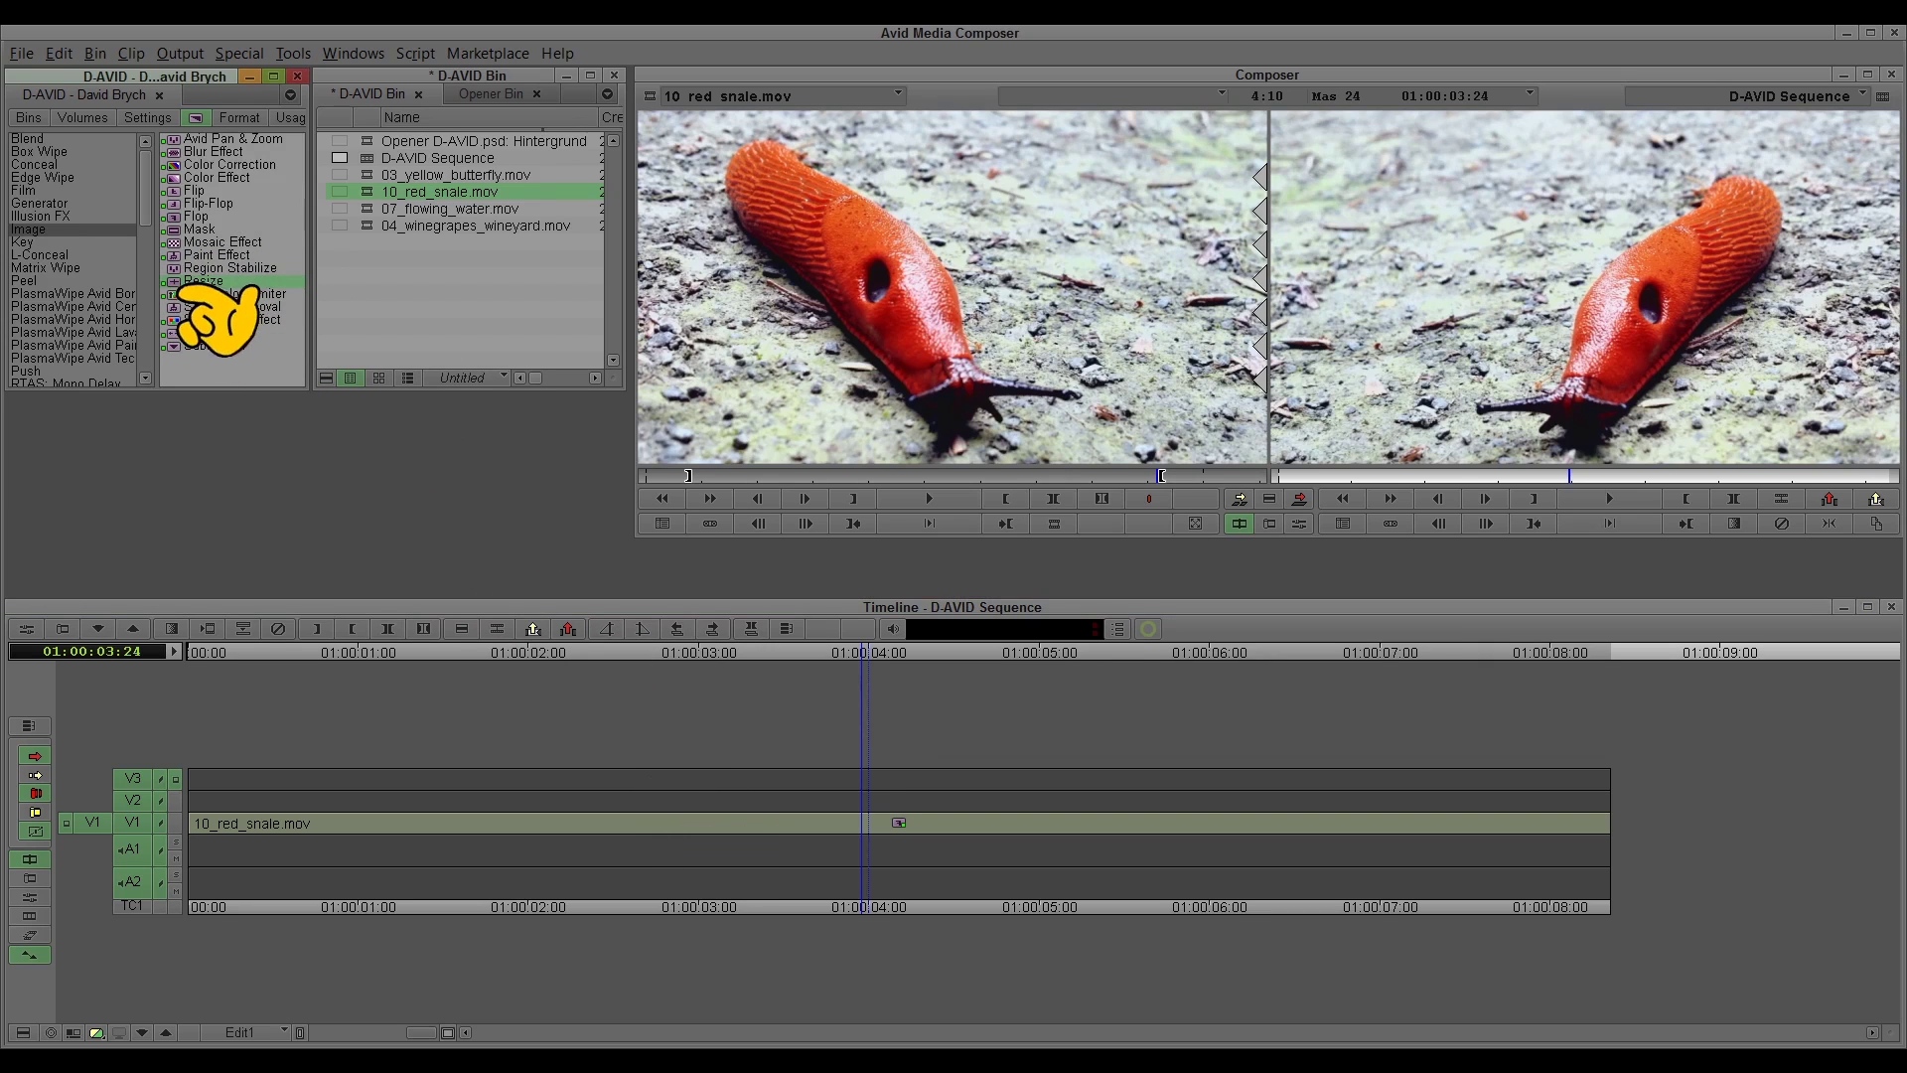
{"action": "left_click_drag", "start_coordinate": [188, 286], "coordinate": [660, 822]}
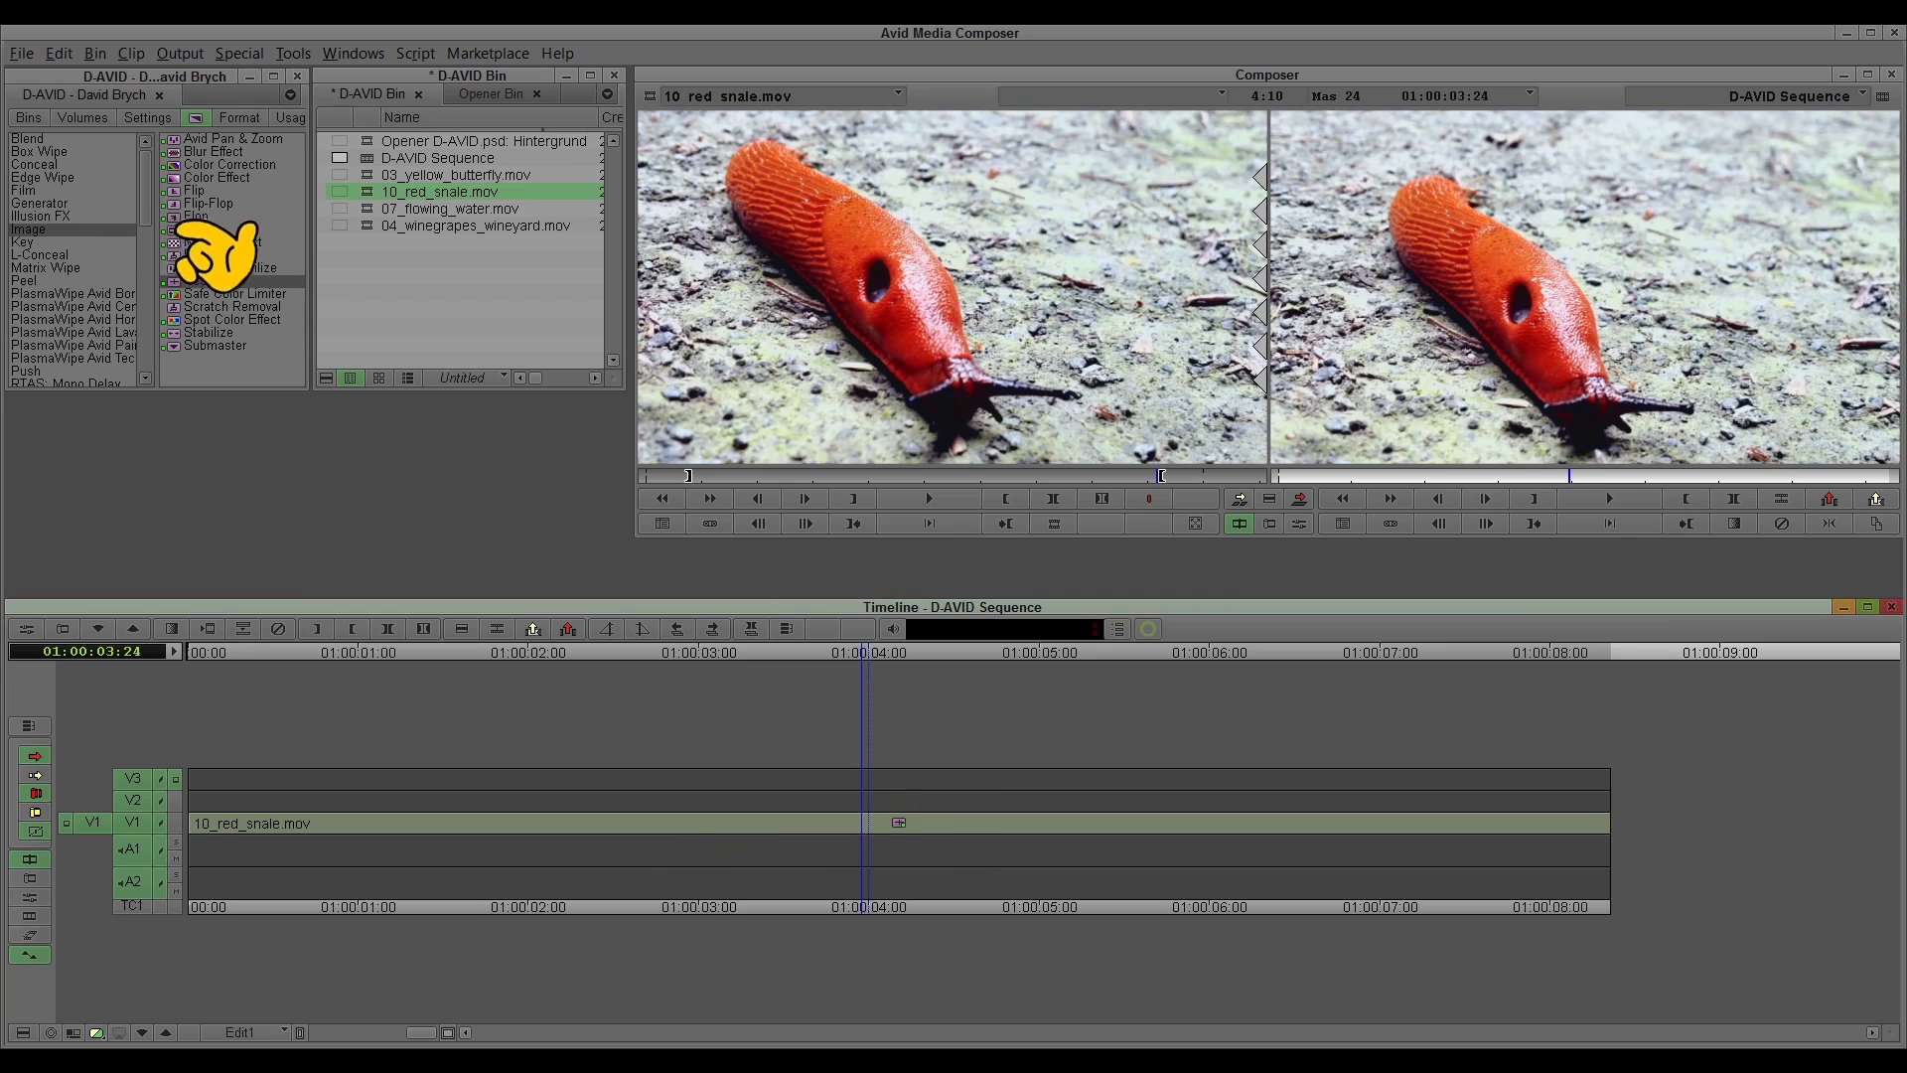
Step: Reapply Flop so the slug clip is mirrored left to right
{"action": "left_click", "coordinate": [197, 216]}
{"action": "left_click_drag", "start_coordinate": [535, 514], "coordinate": [881, 847]}
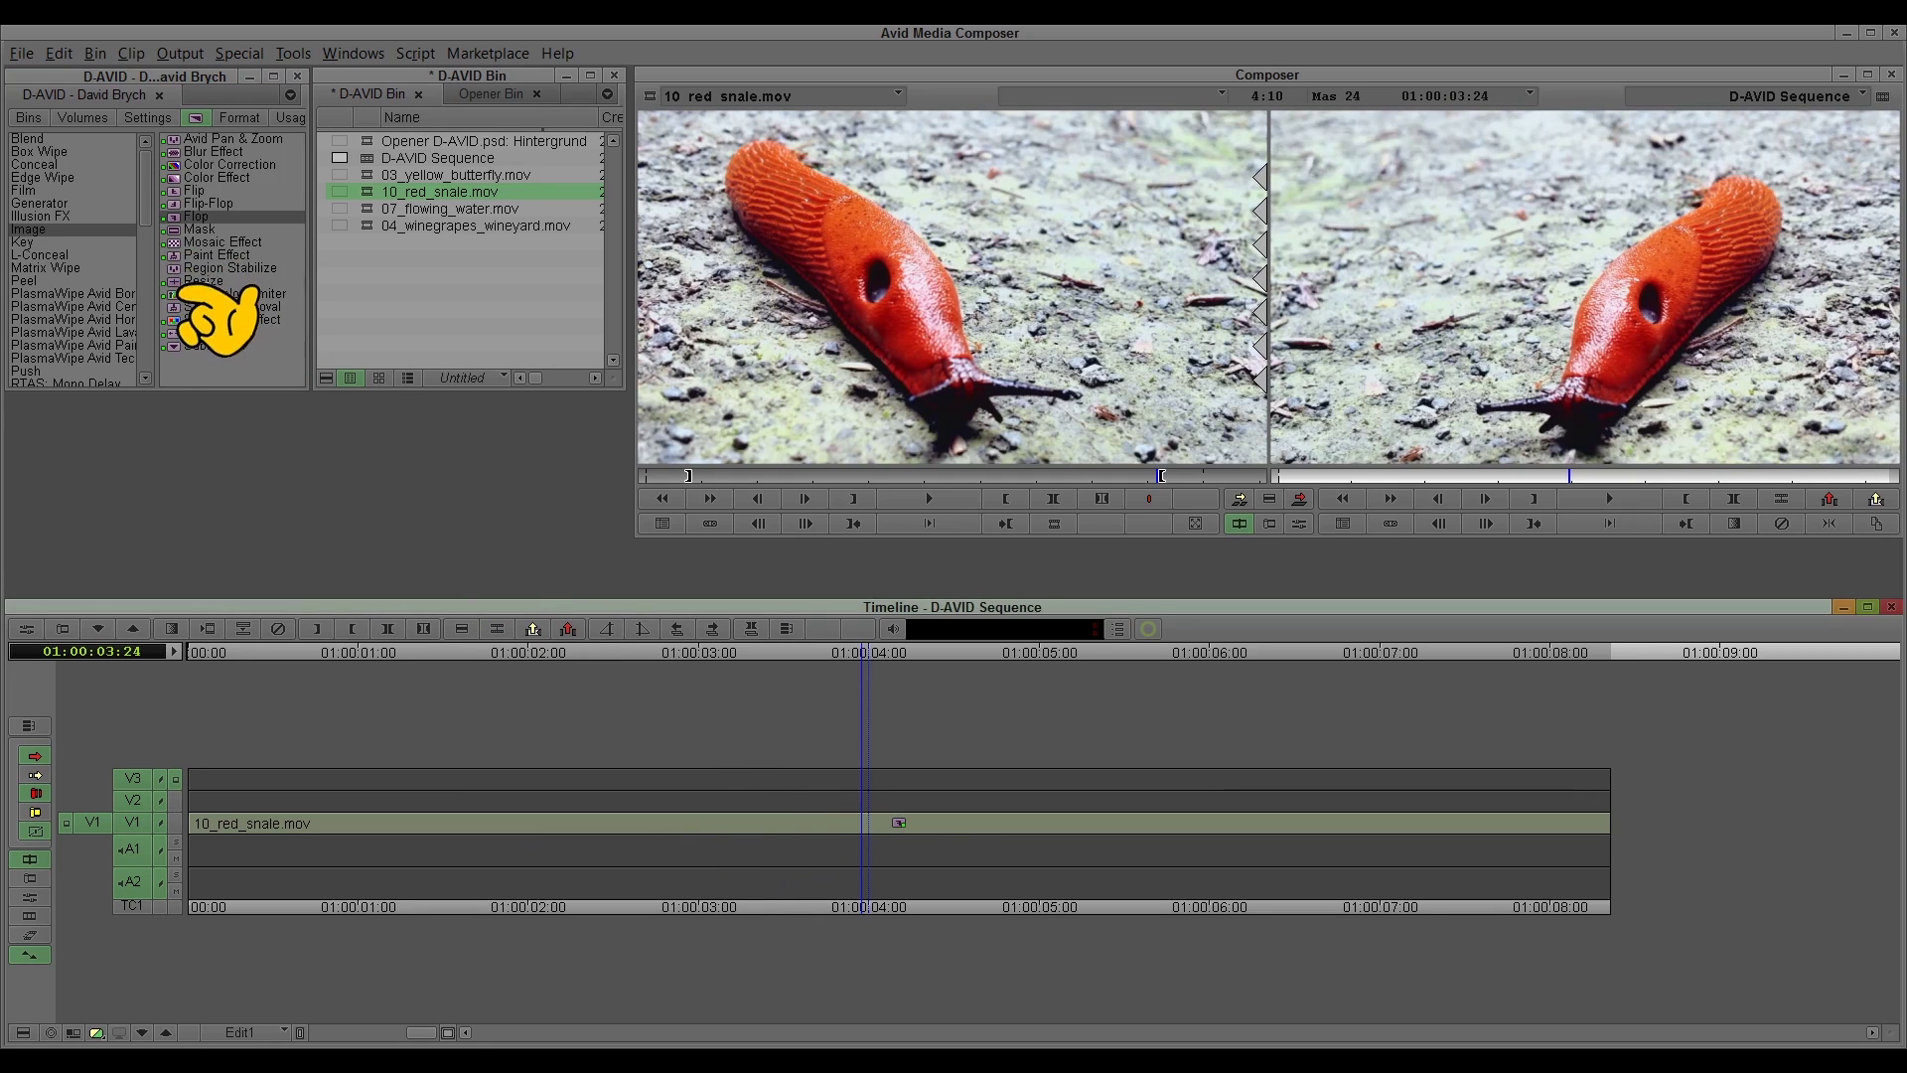
{"action": "left_click", "coordinate": [203, 281]}
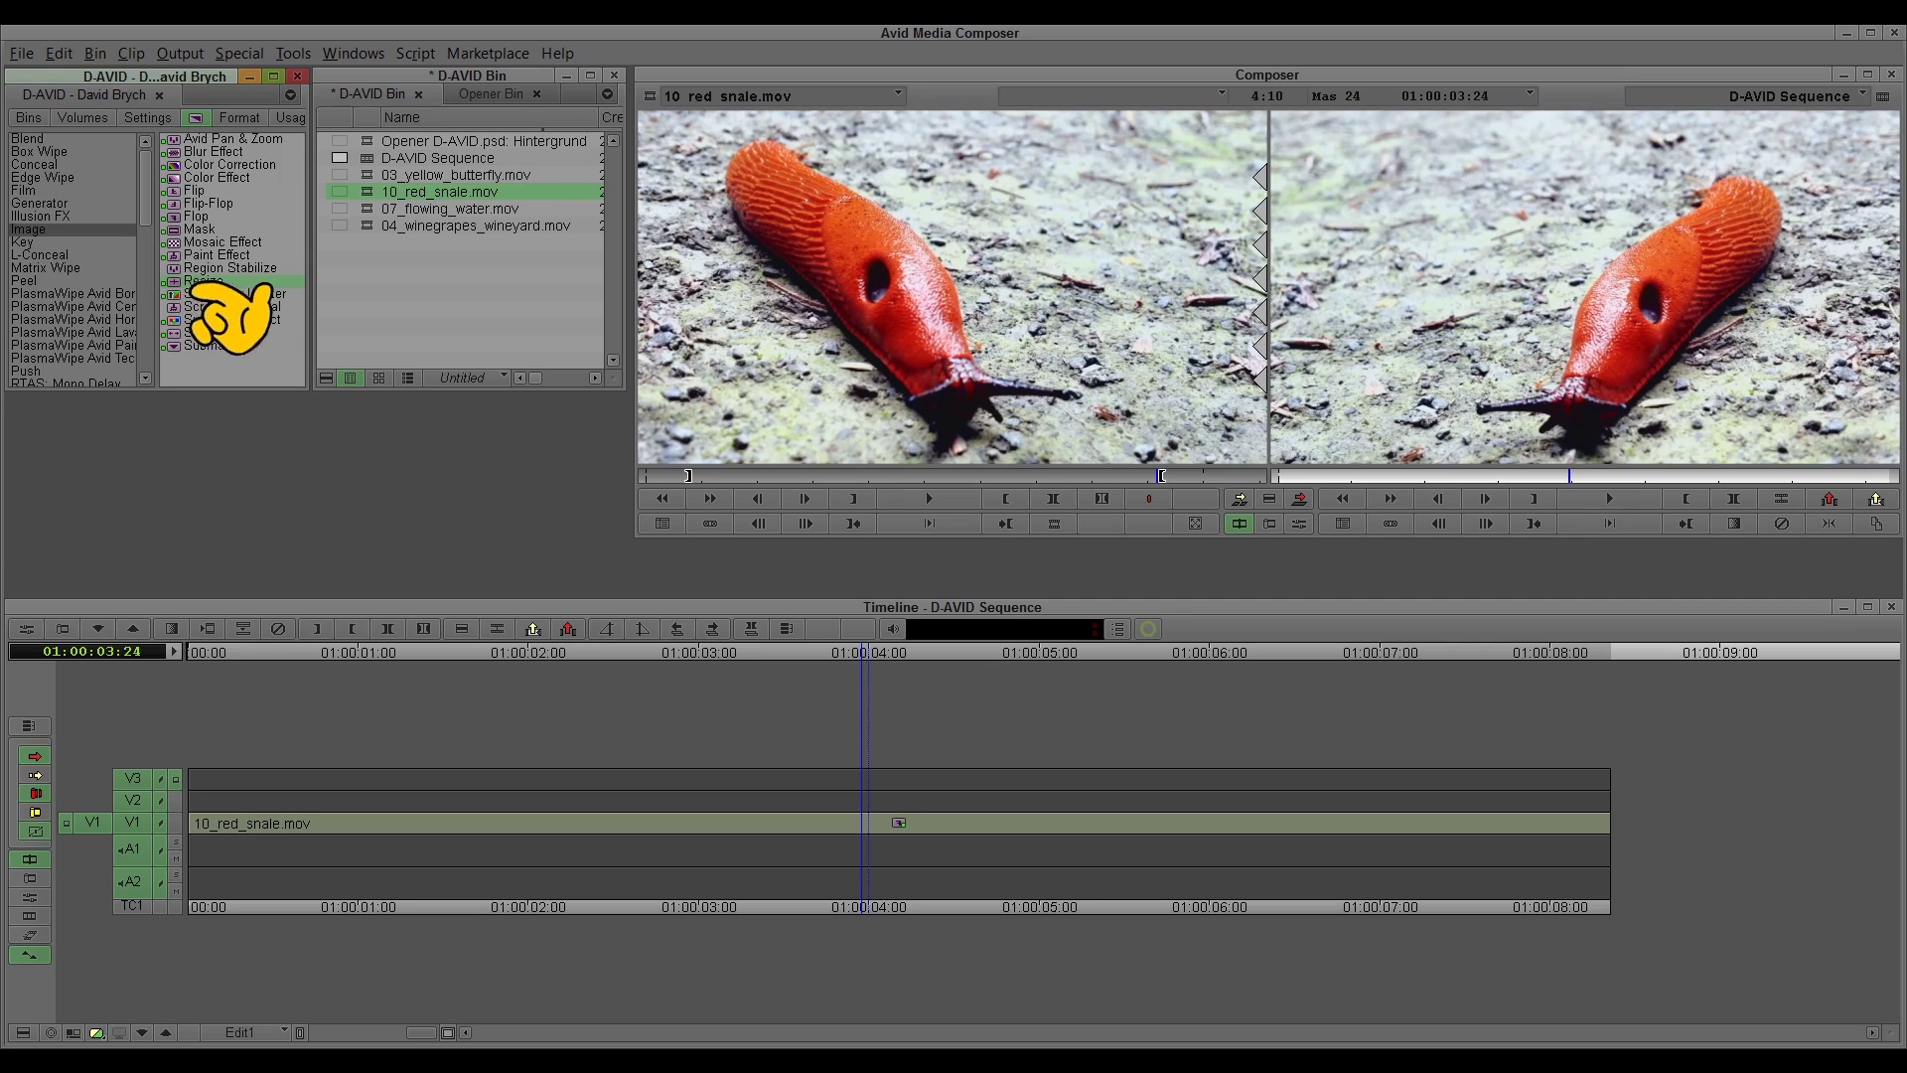
Step: Alt-drag Resize onto the flopped V1 clip as a nest, step inside, and select the Resize segment
{"action": "left_click_drag", "start_coordinate": [740, 730], "coordinate": [790, 824]}
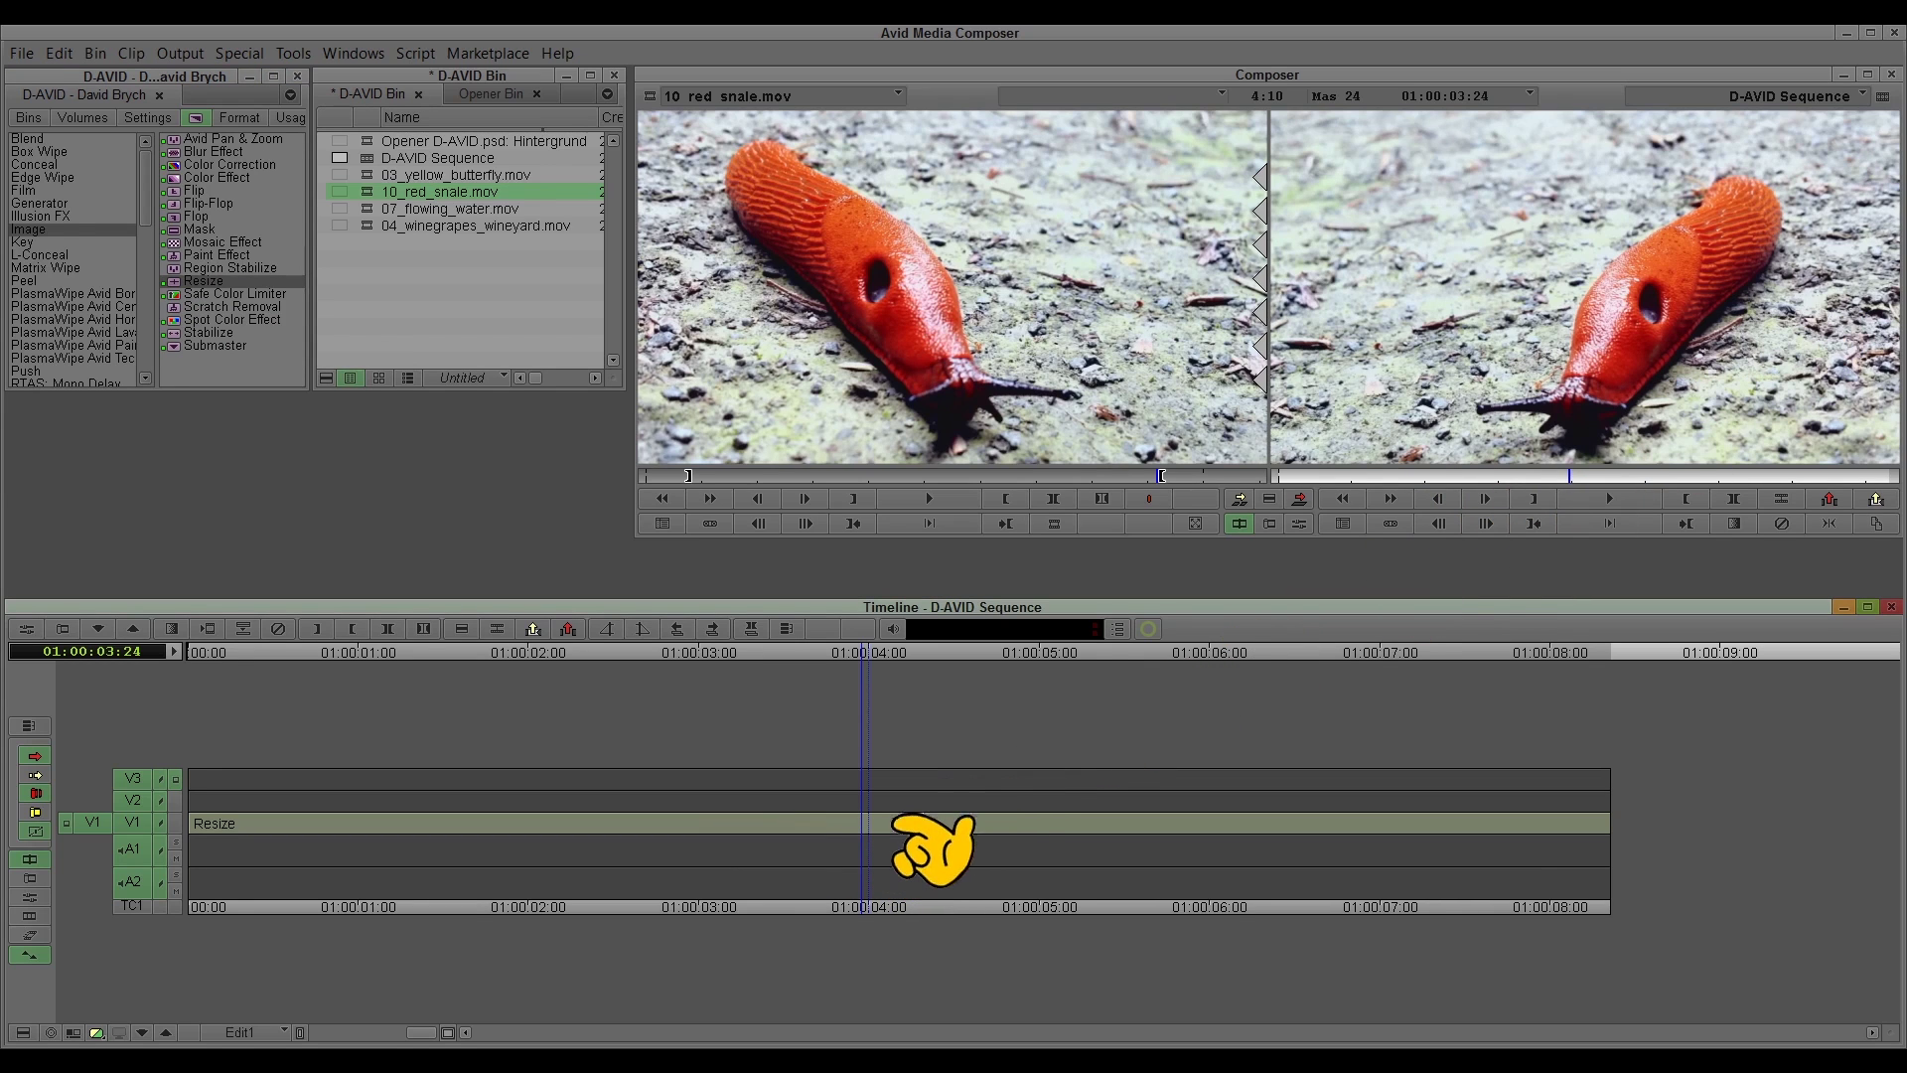
{"action": "double_click", "coordinate": [898, 822]}
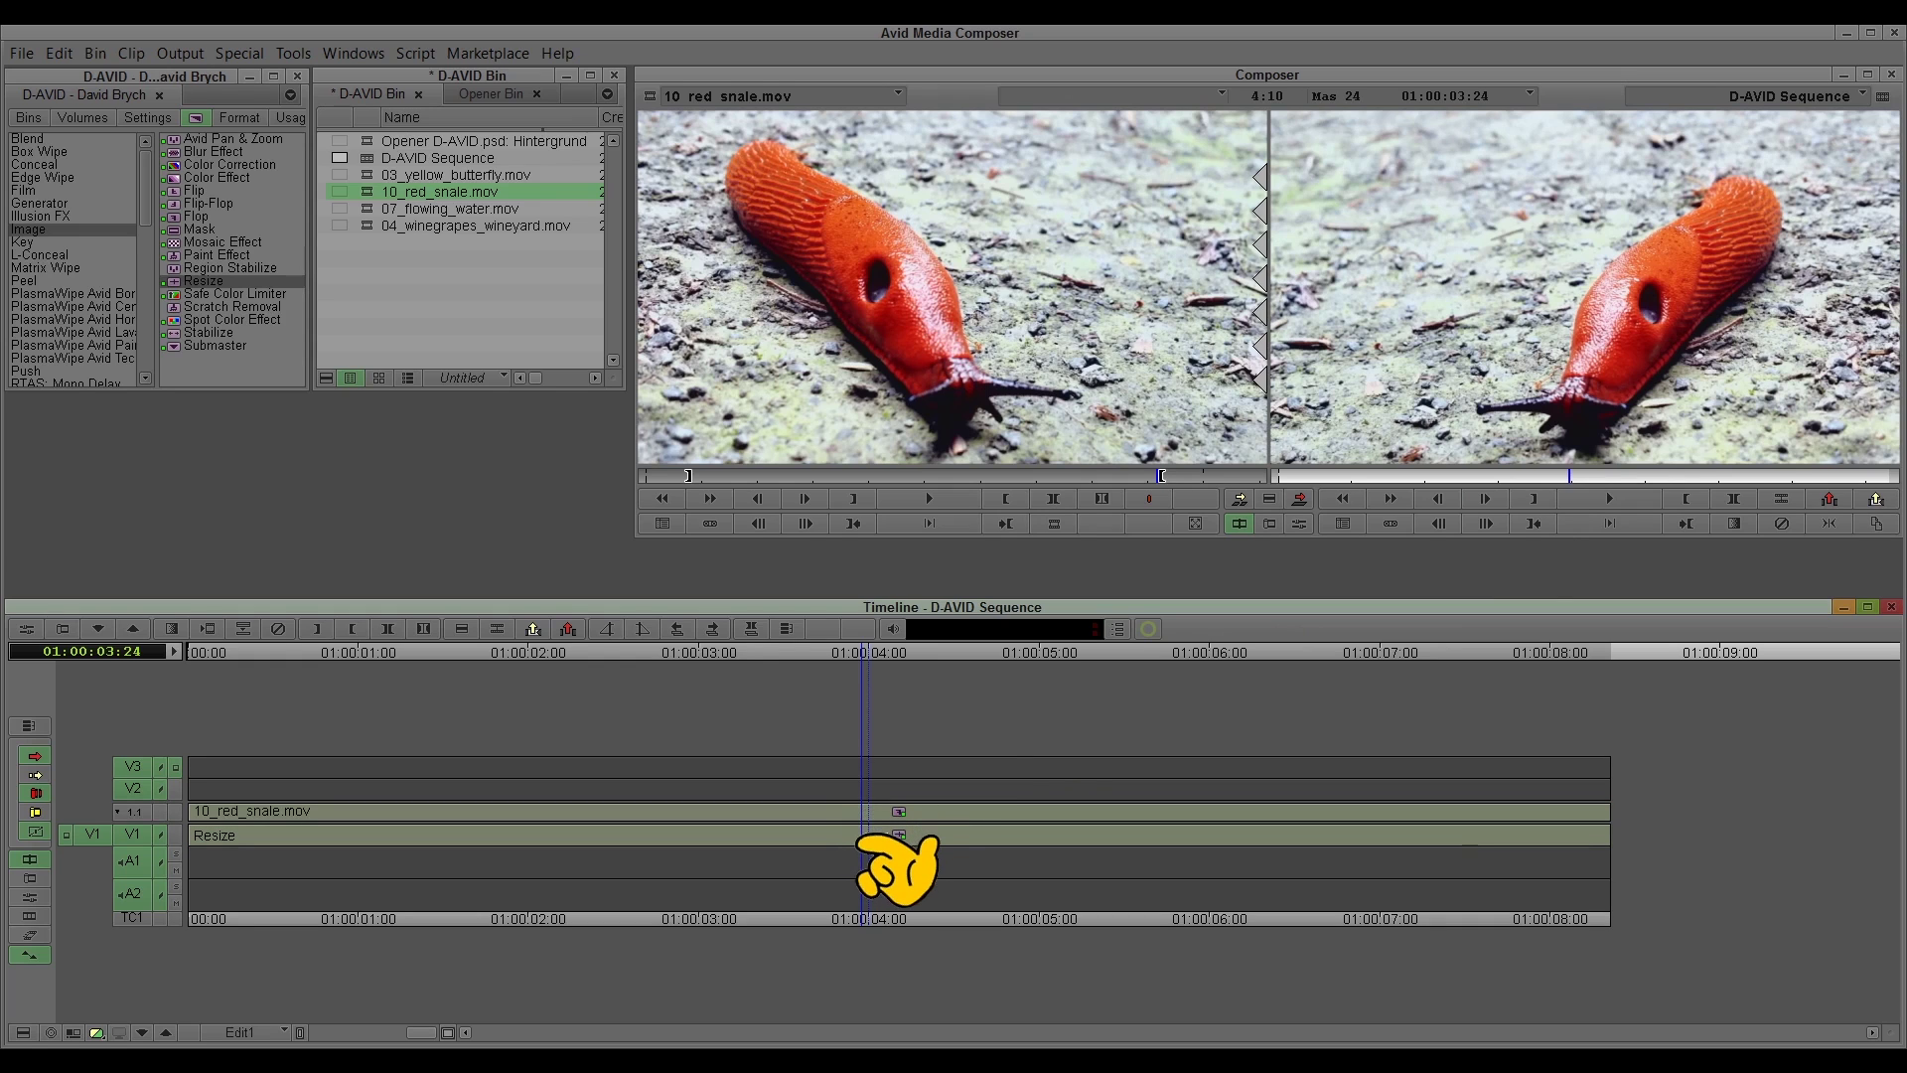
{"action": "left_click", "coordinate": [876, 838]}
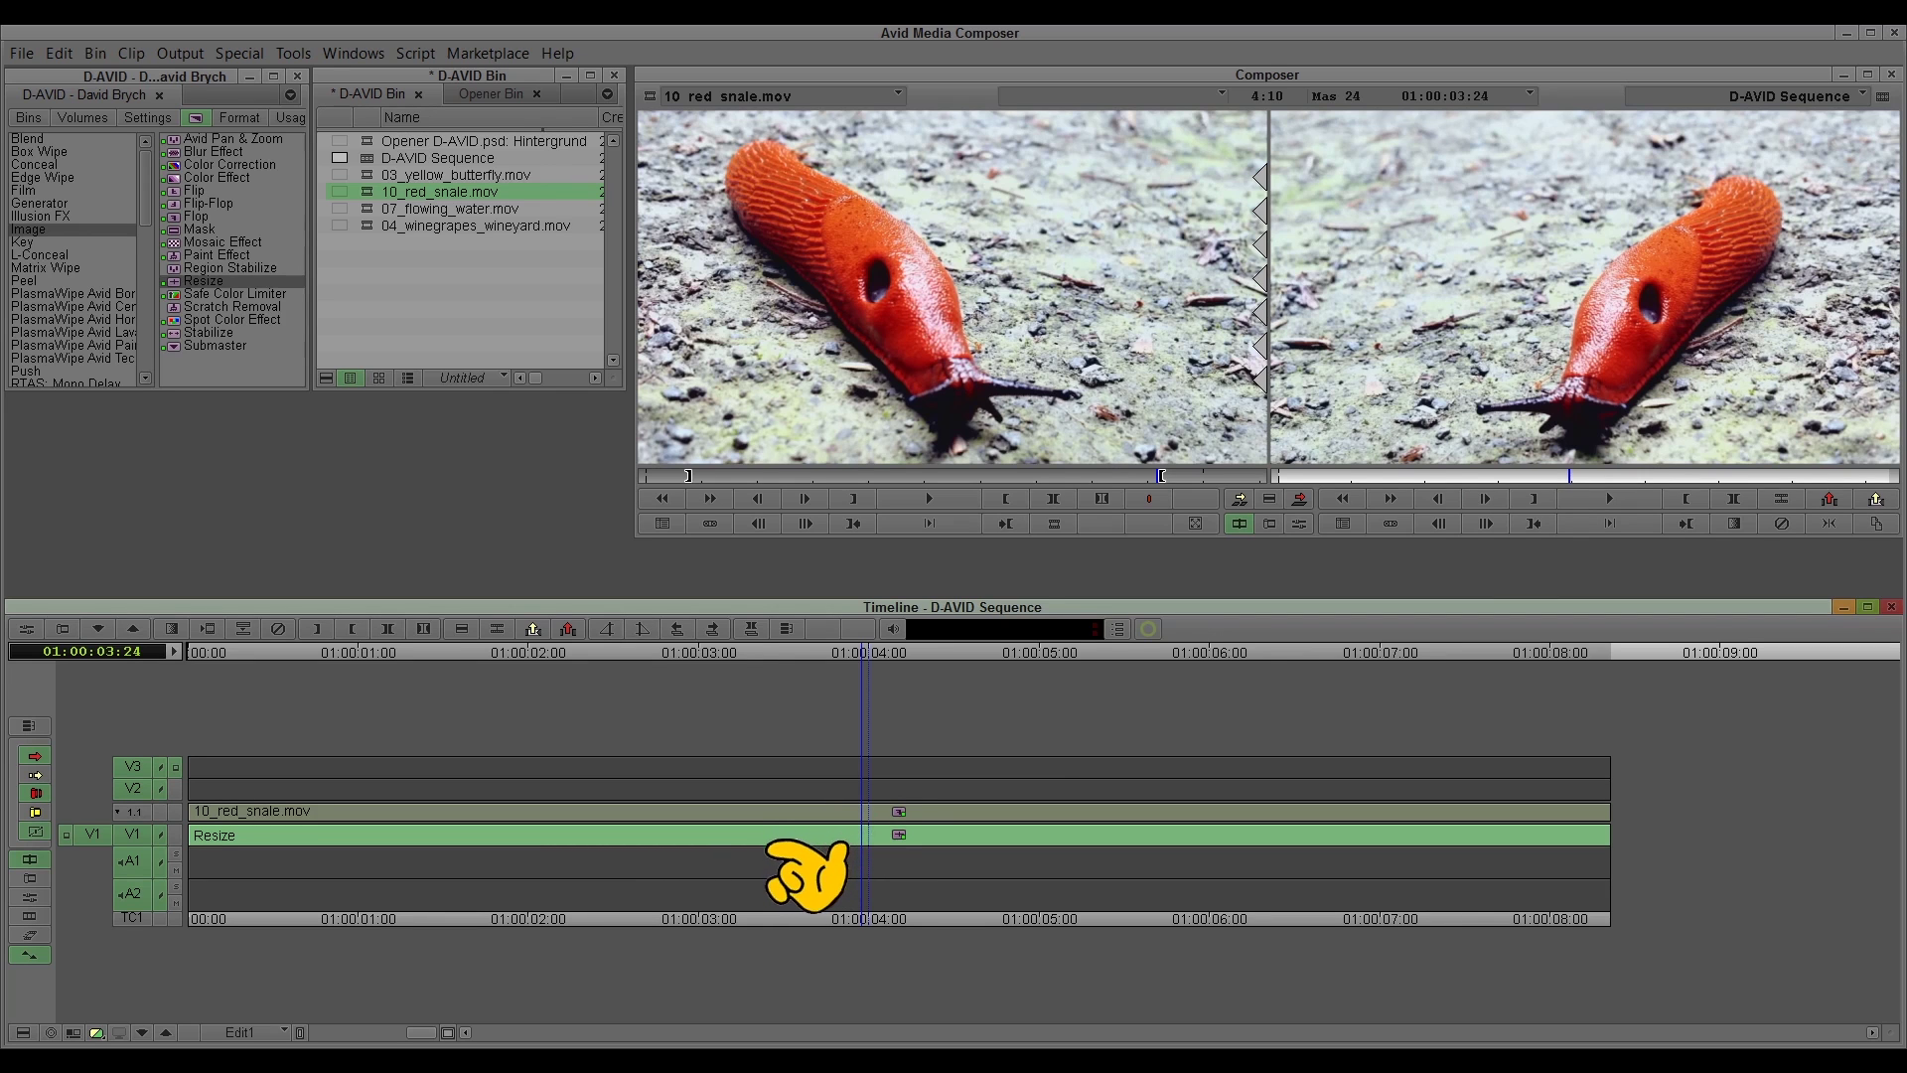
{"action": "left_click_drag", "start_coordinate": [899, 654], "coordinate": [405, 855]}
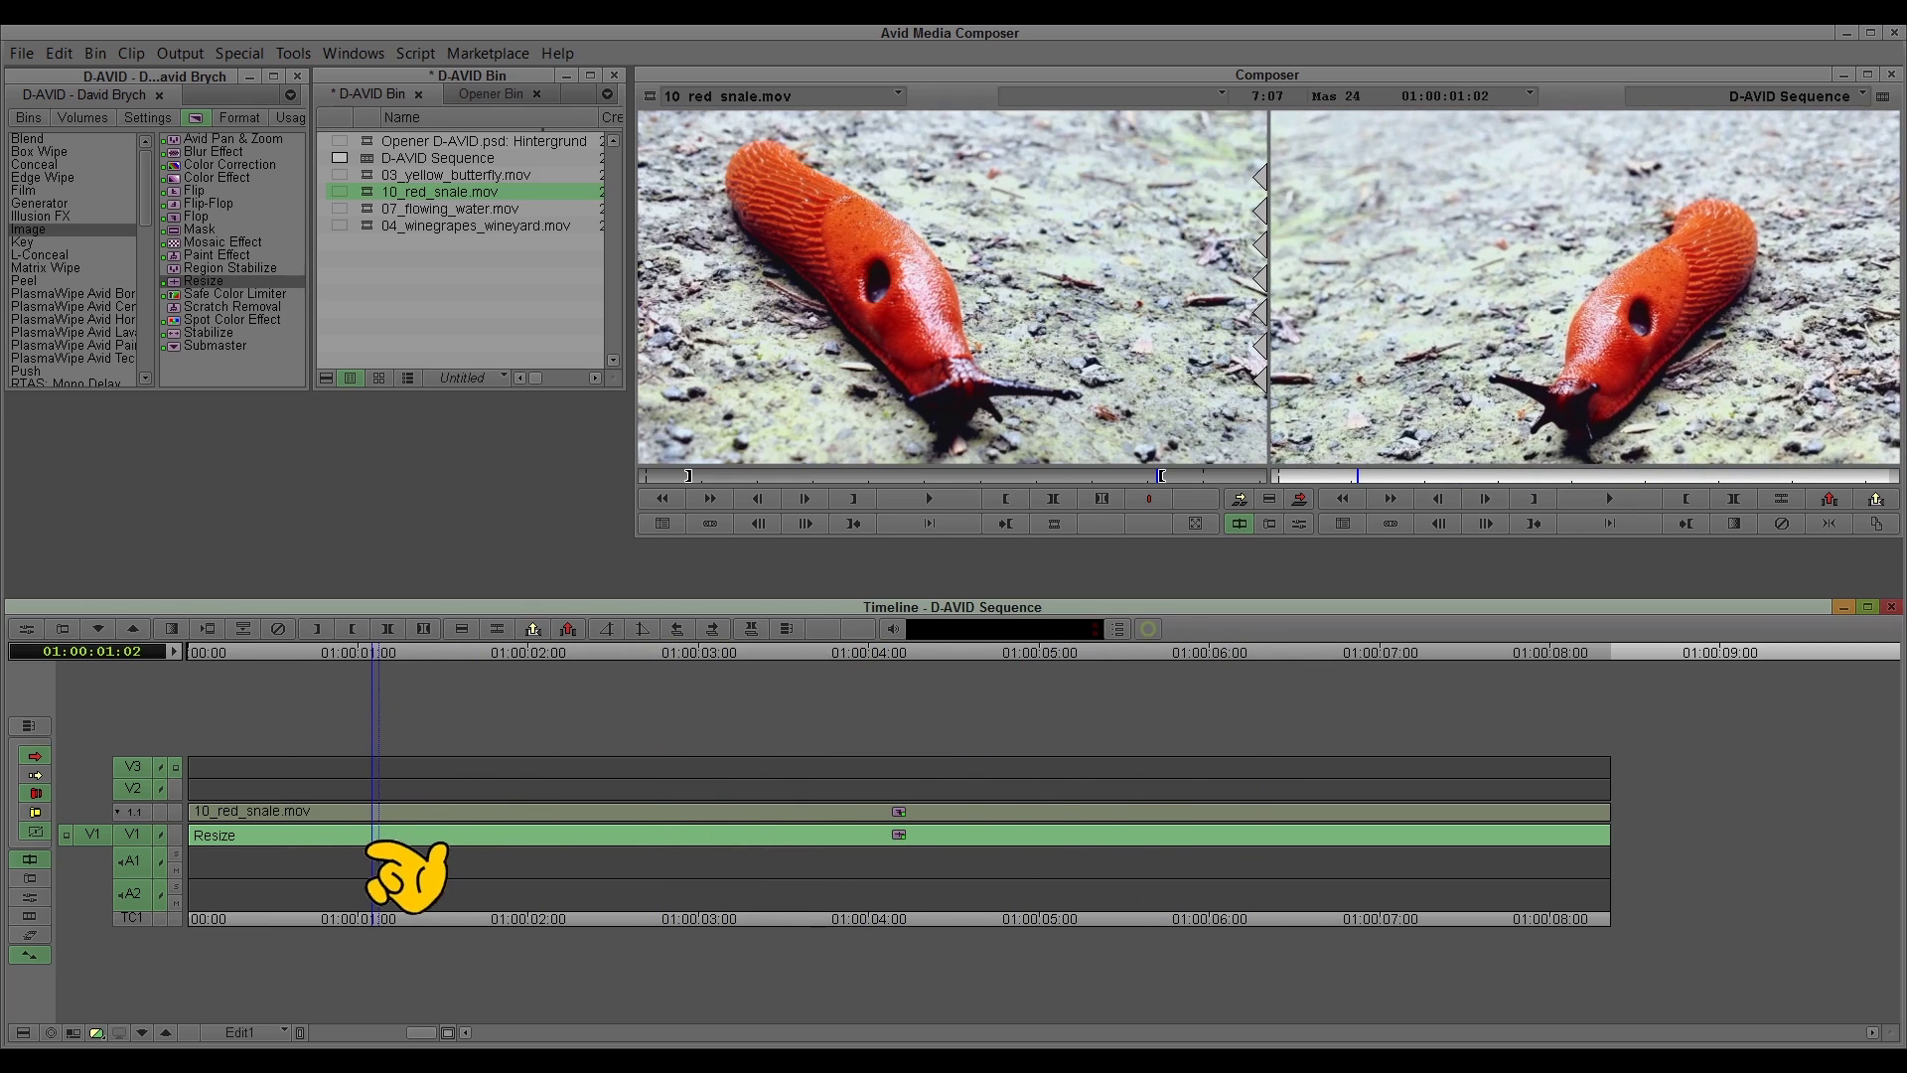
{"action": "left_click", "coordinate": [464, 824]}
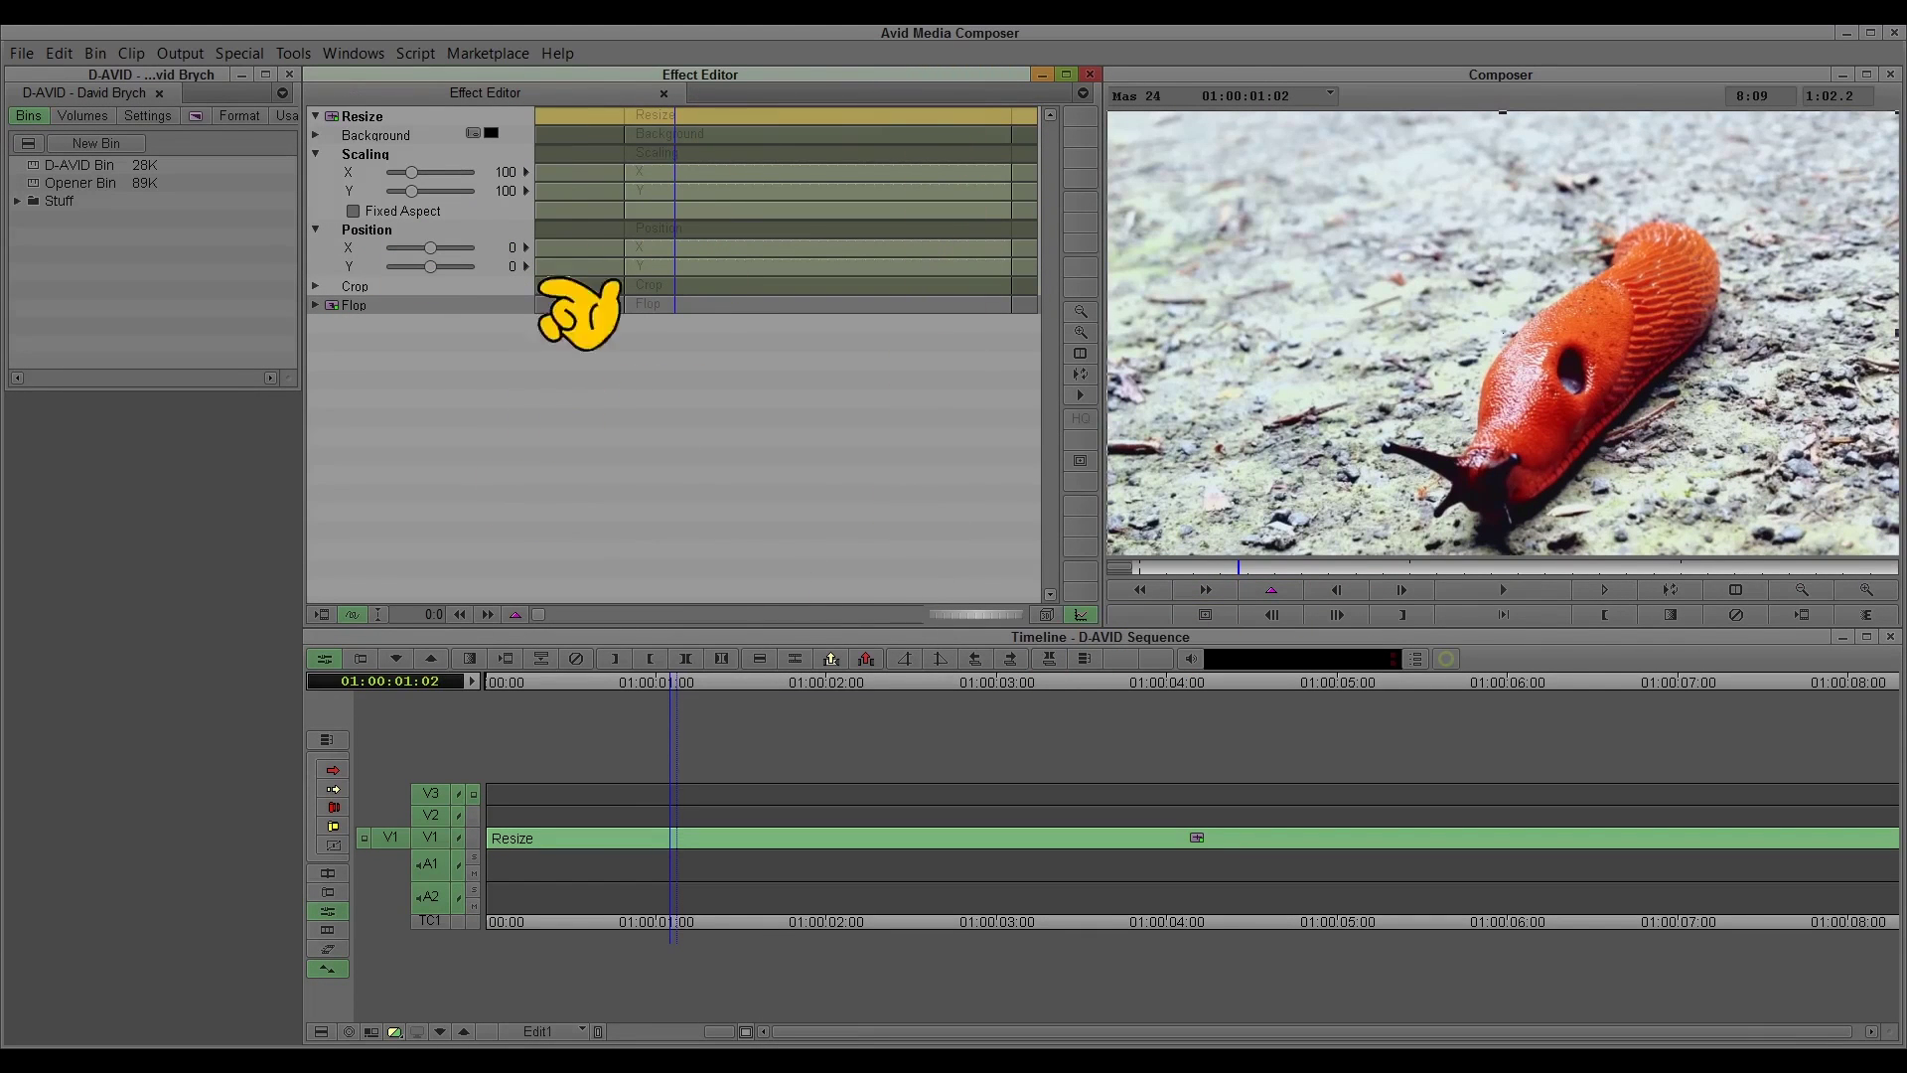
Step: Scrub the Resize Effect Editor toward the clip end, checking the Background and Crop parameters
{"action": "mouse_move", "coordinate": [698, 139]}
{"action": "left_mouse_down"}
{"action": "mouse_move", "coordinate": [682, 149]}
{"action": "mouse_move", "coordinate": [992, 162]}
{"action": "mouse_move", "coordinate": [713, 154]}
{"action": "left_mouse_up"}
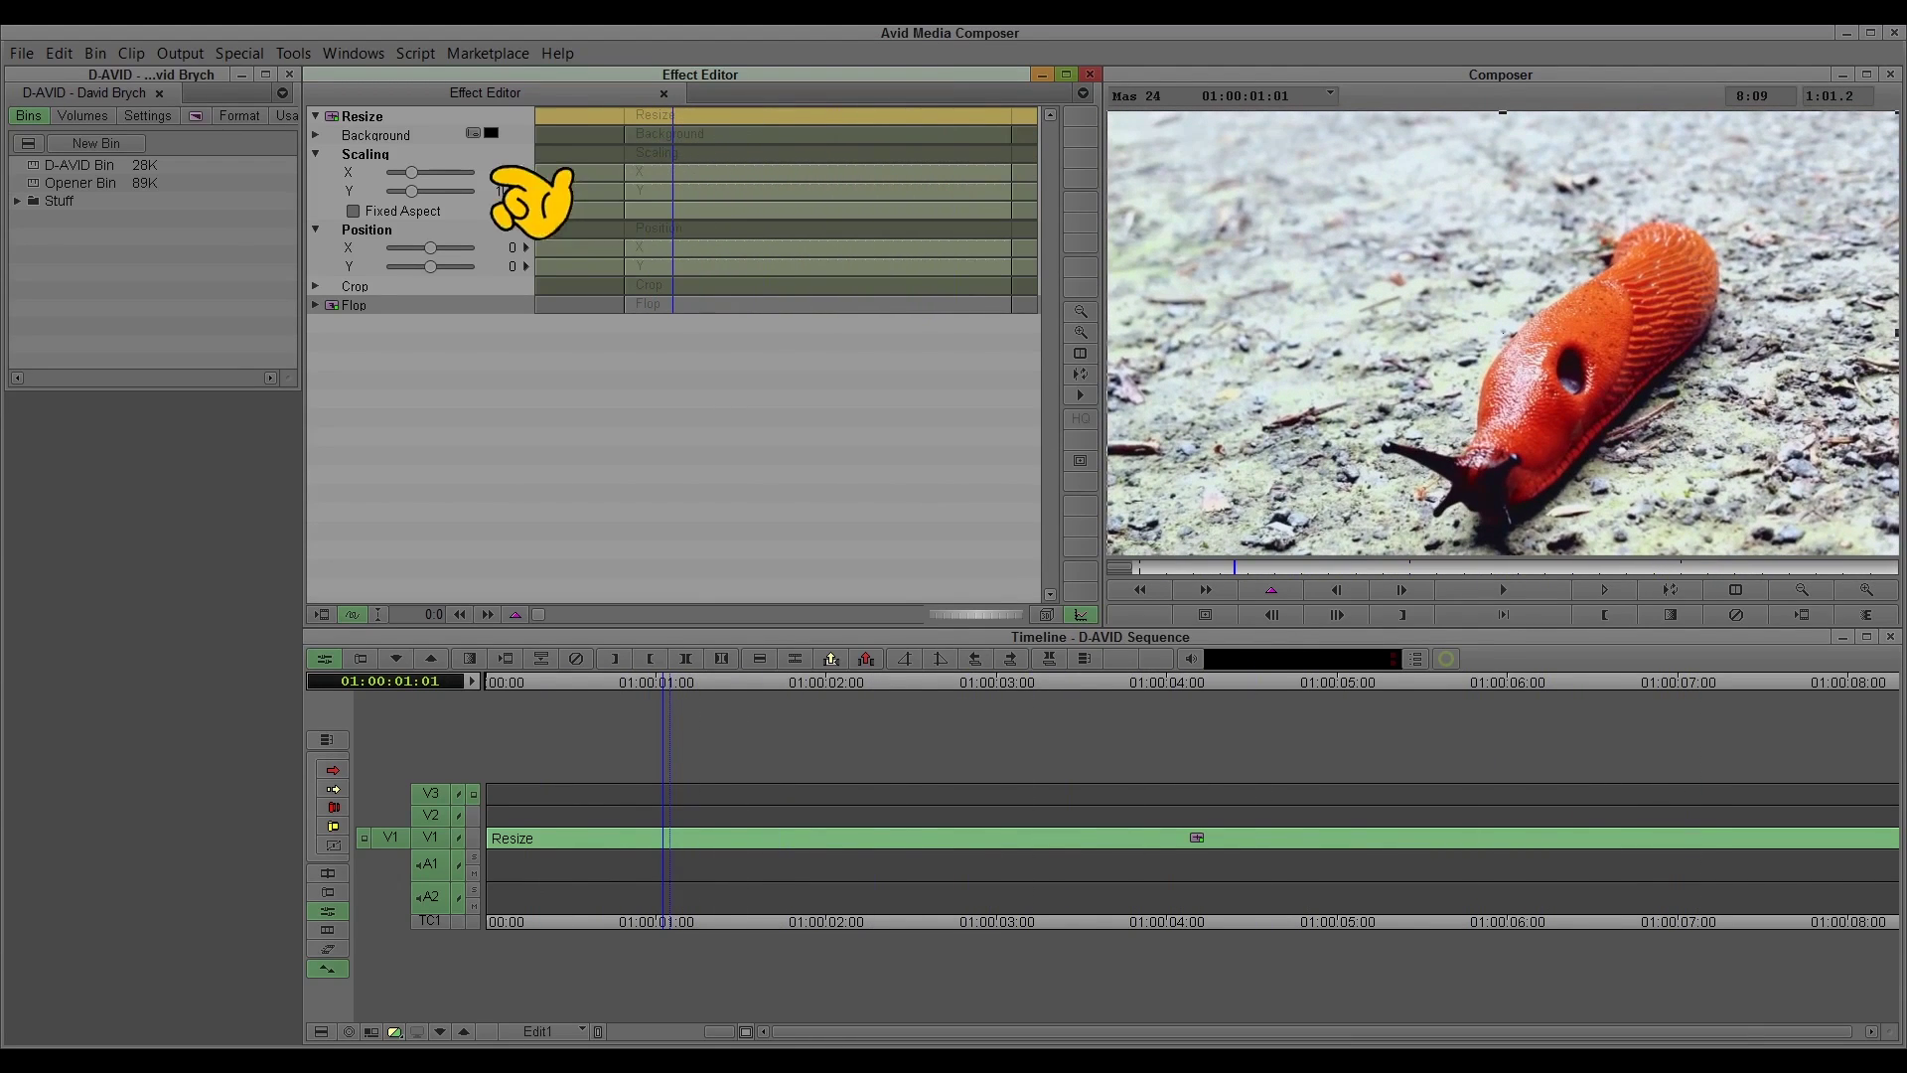
{"action": "left_click", "coordinate": [316, 135]}
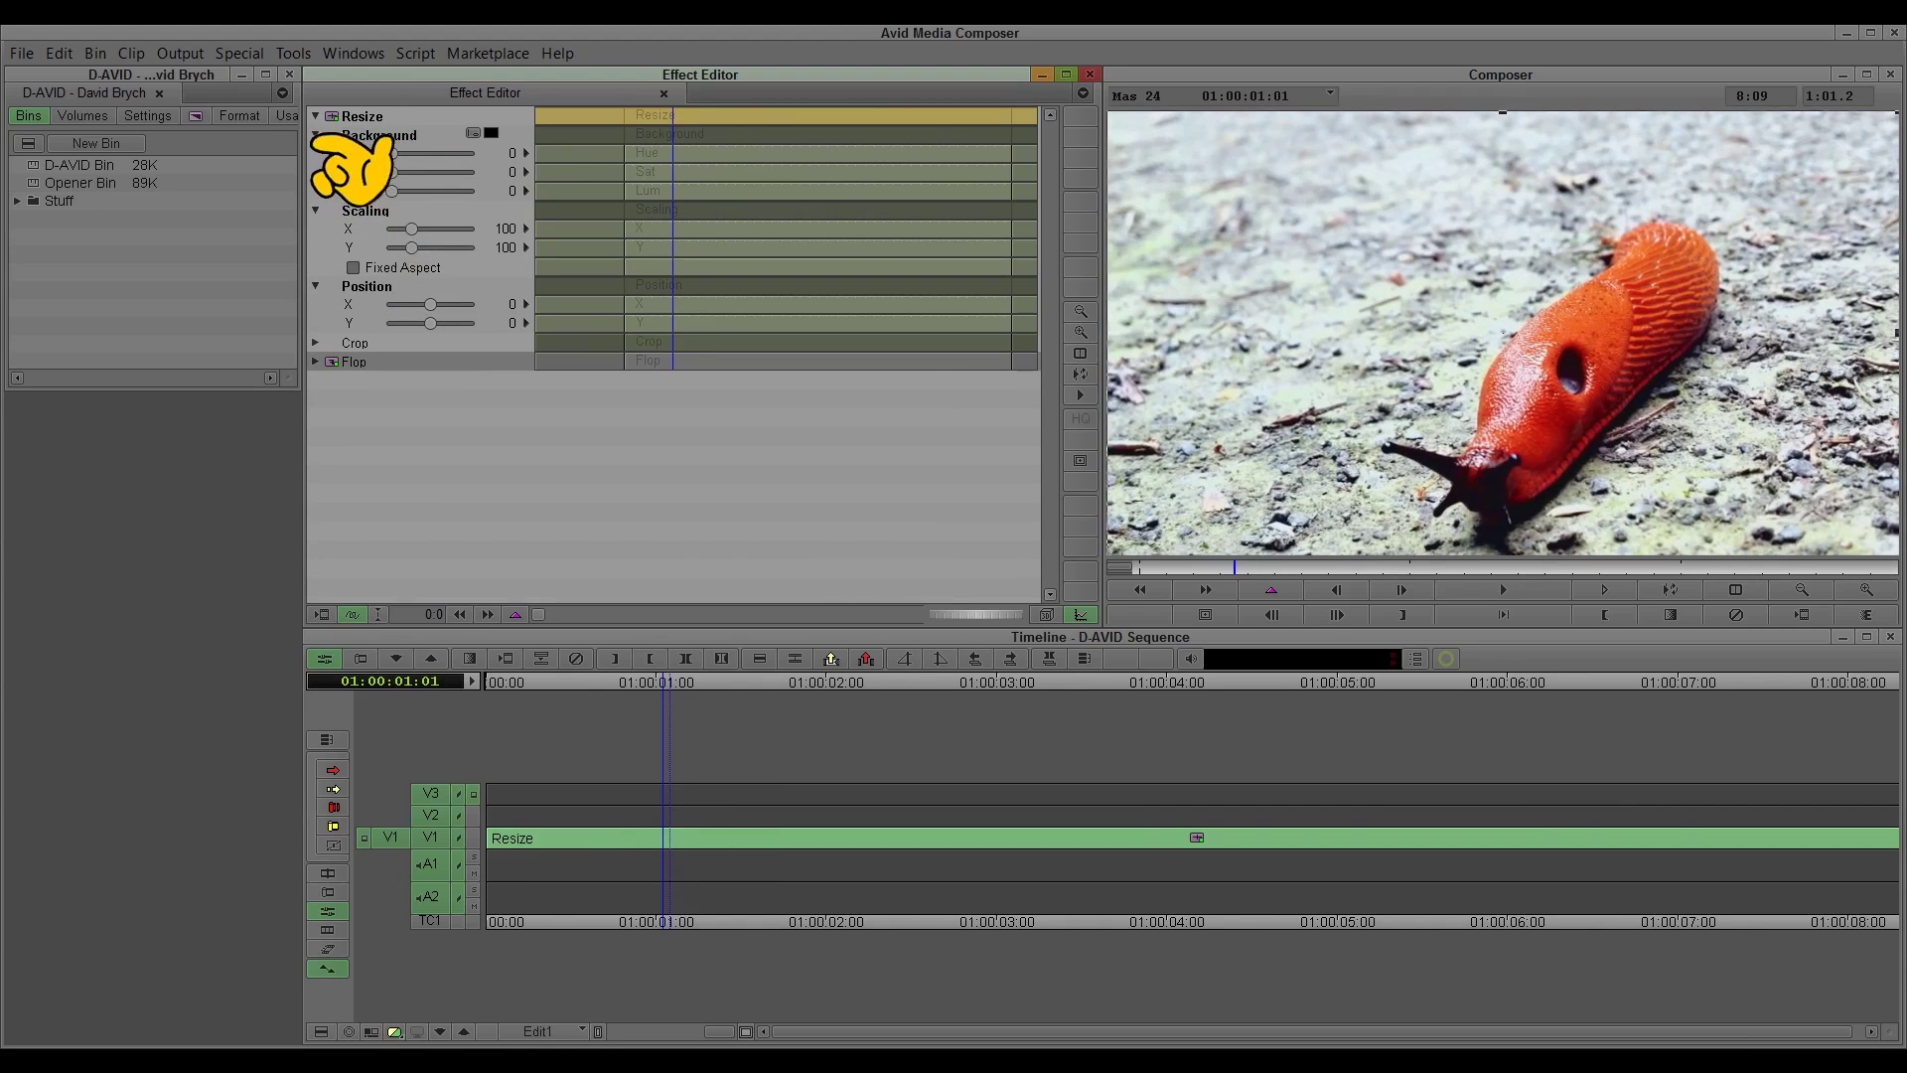
{"action": "left_click", "coordinate": [316, 135]}
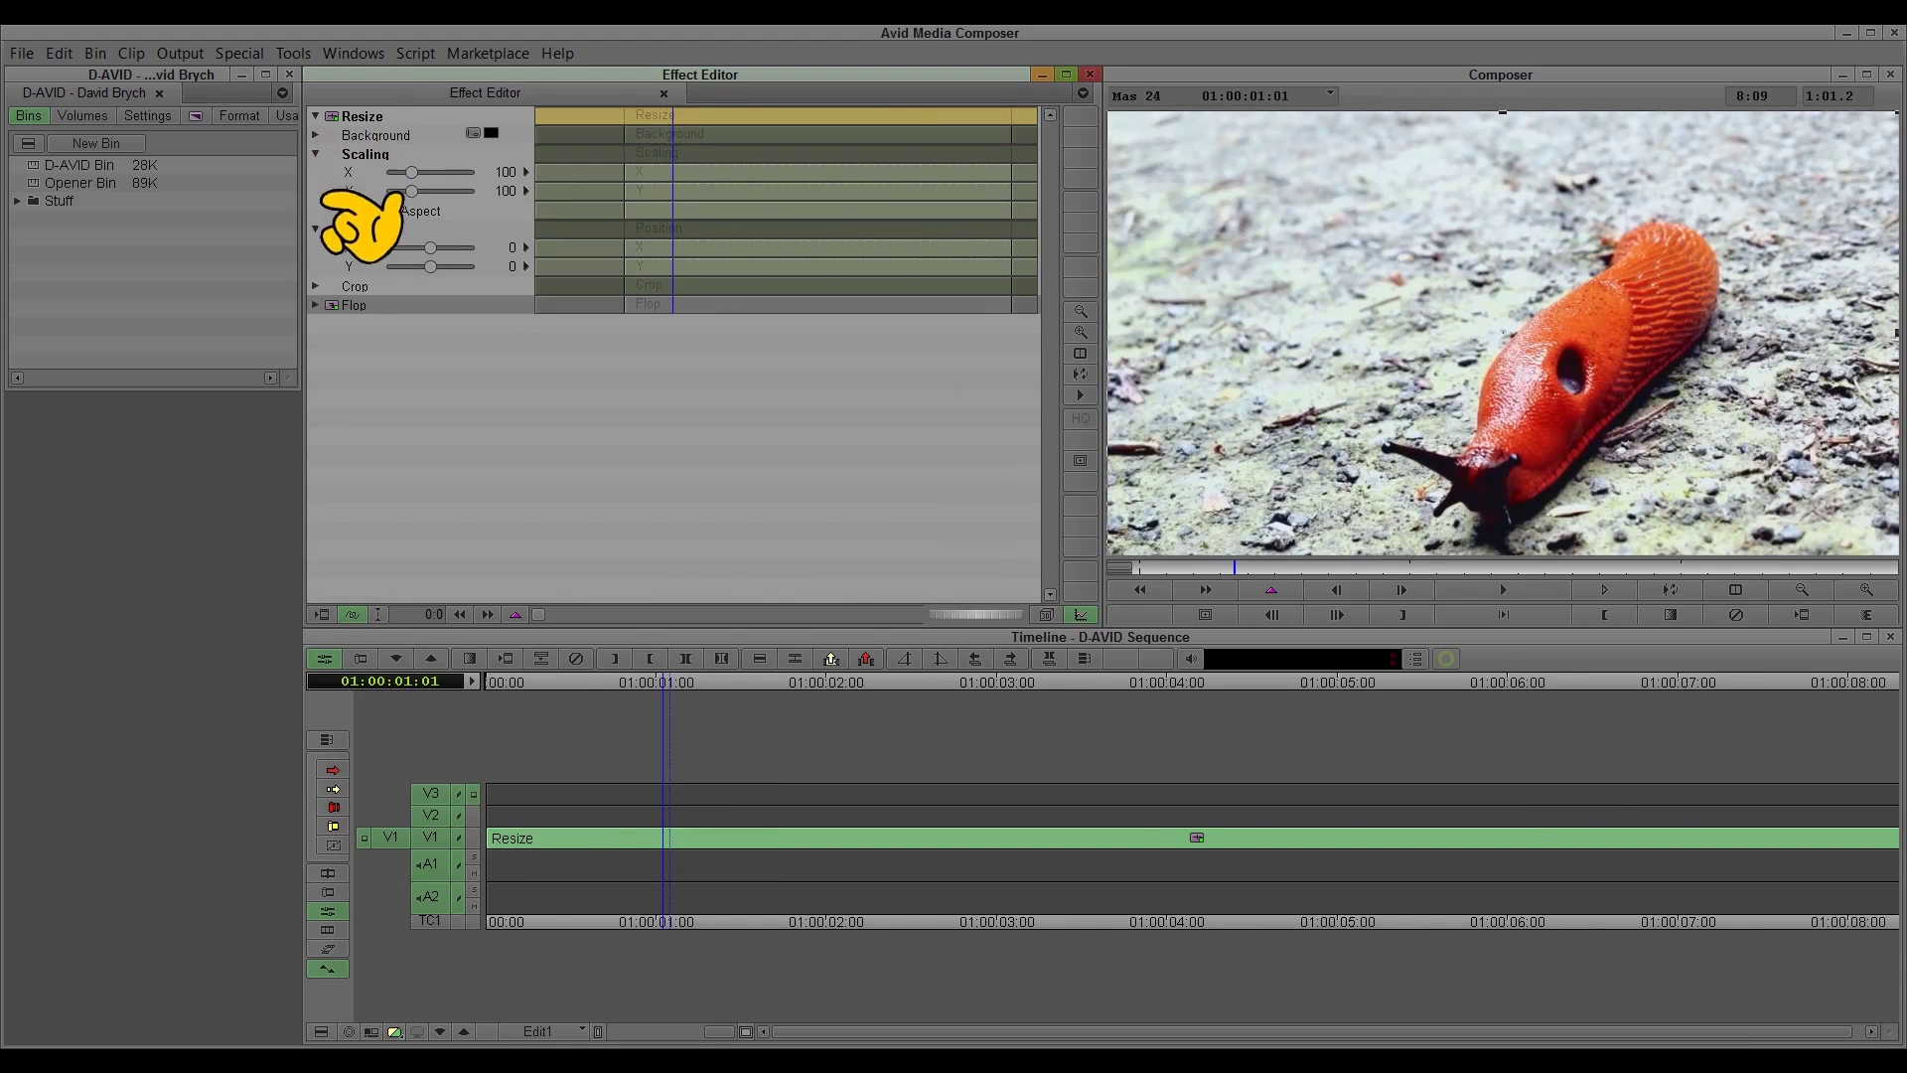
{"action": "left_click", "coordinate": [316, 286]}
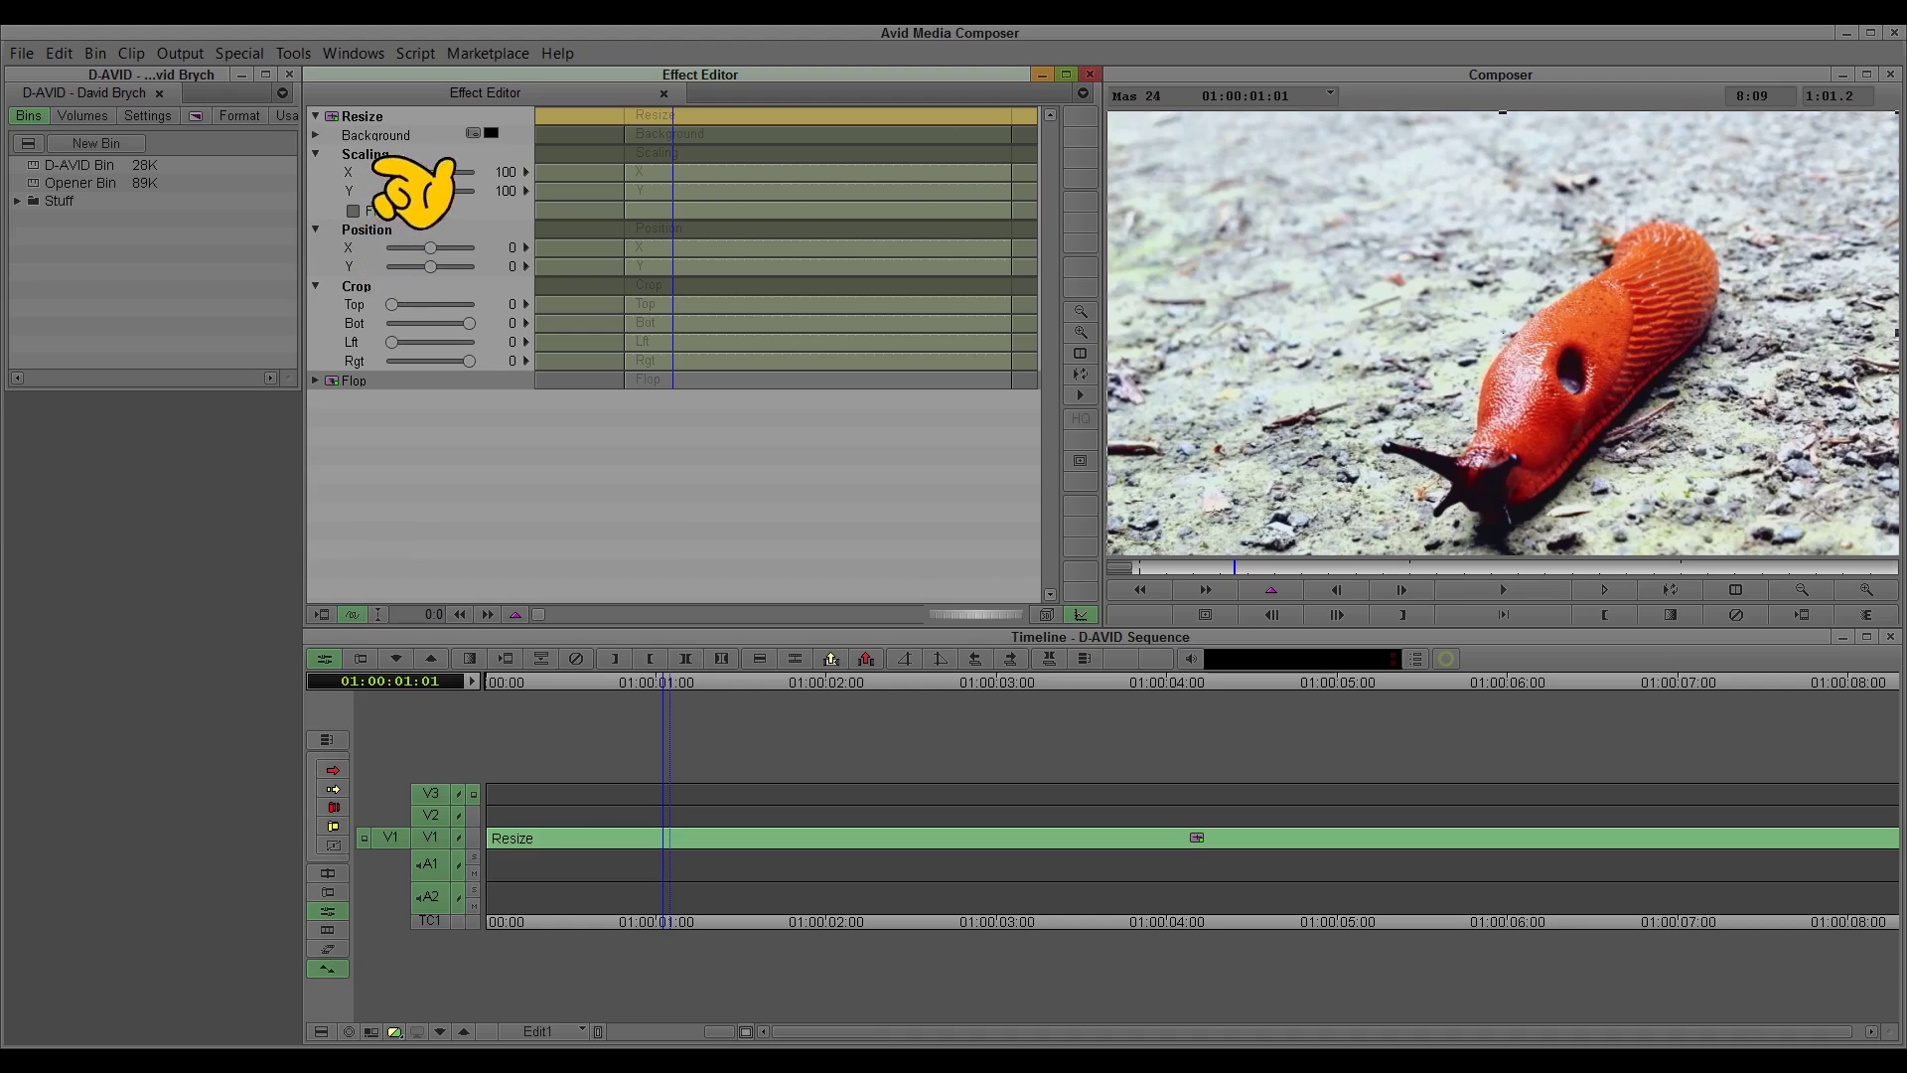
{"action": "left_click", "coordinate": [316, 286]}
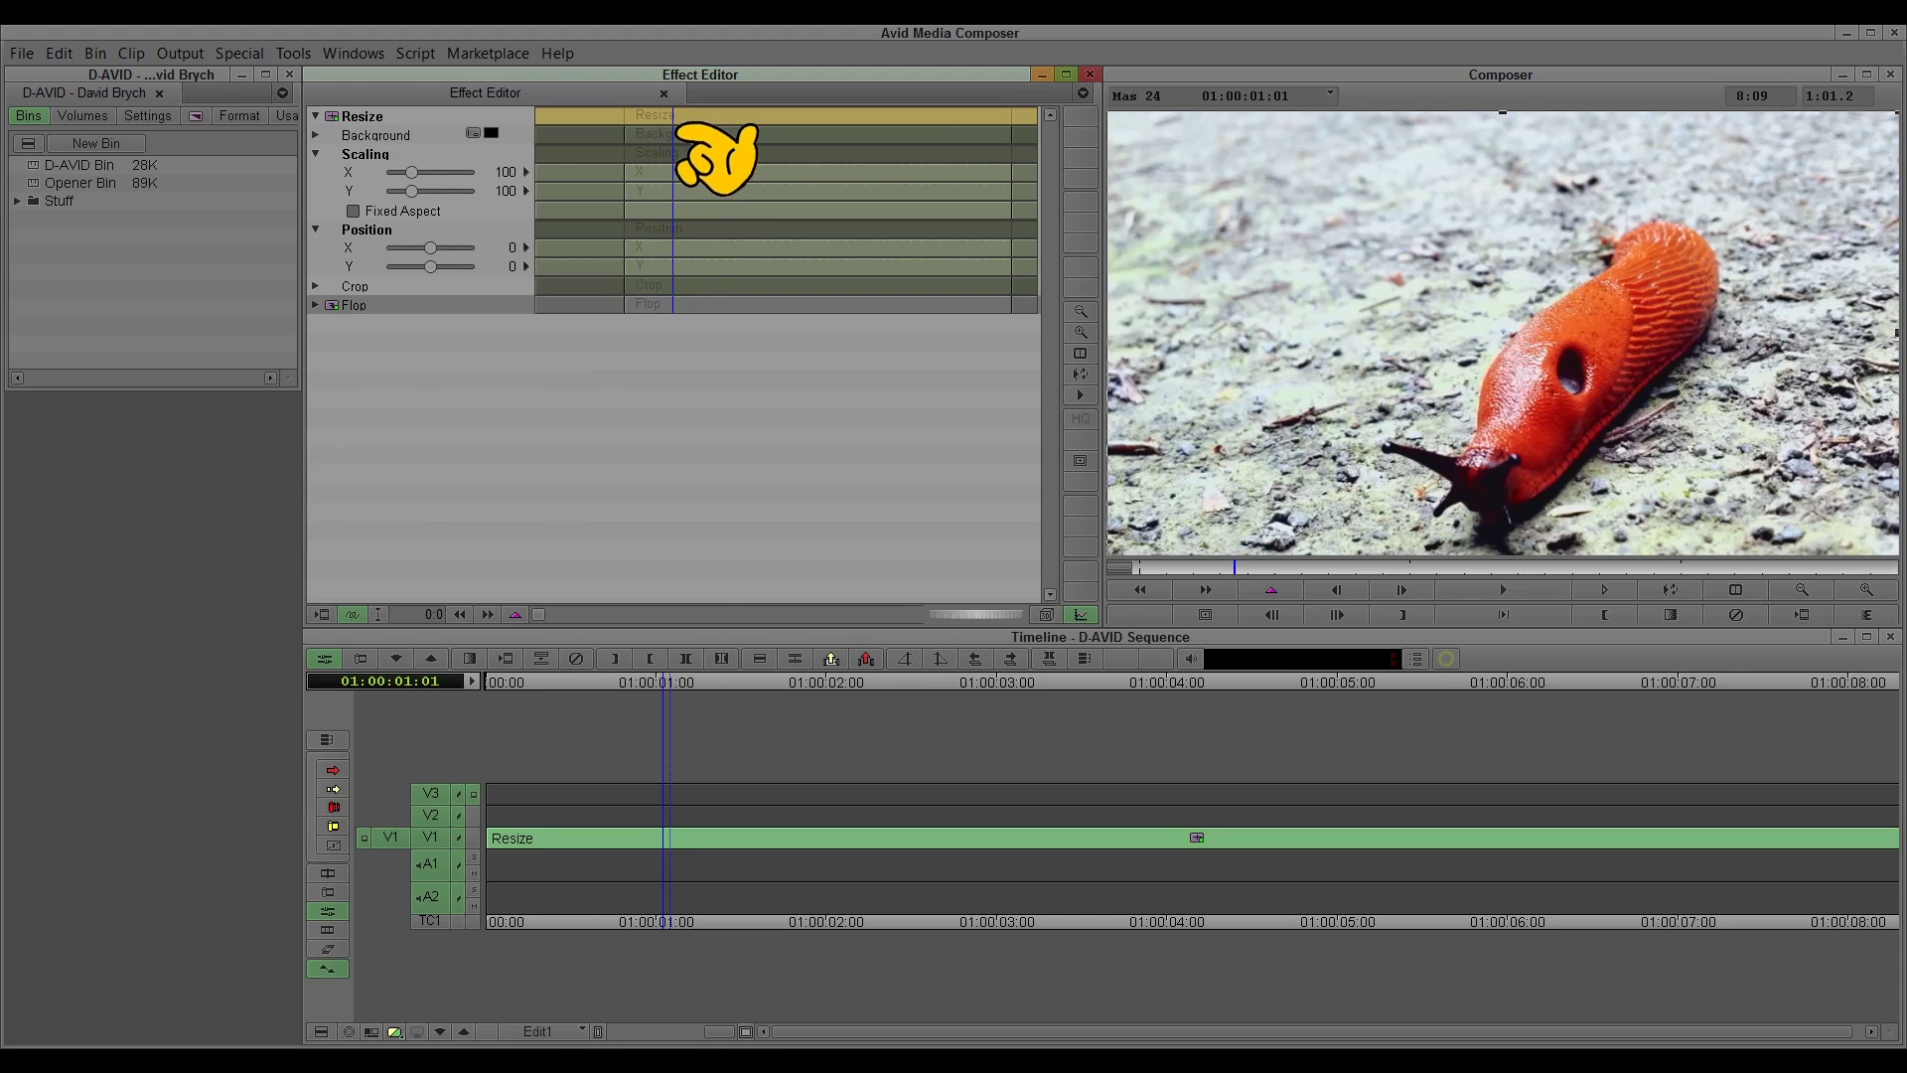
{"action": "left_click_drag", "start_coordinate": [715, 157], "coordinate": [873, 149]}
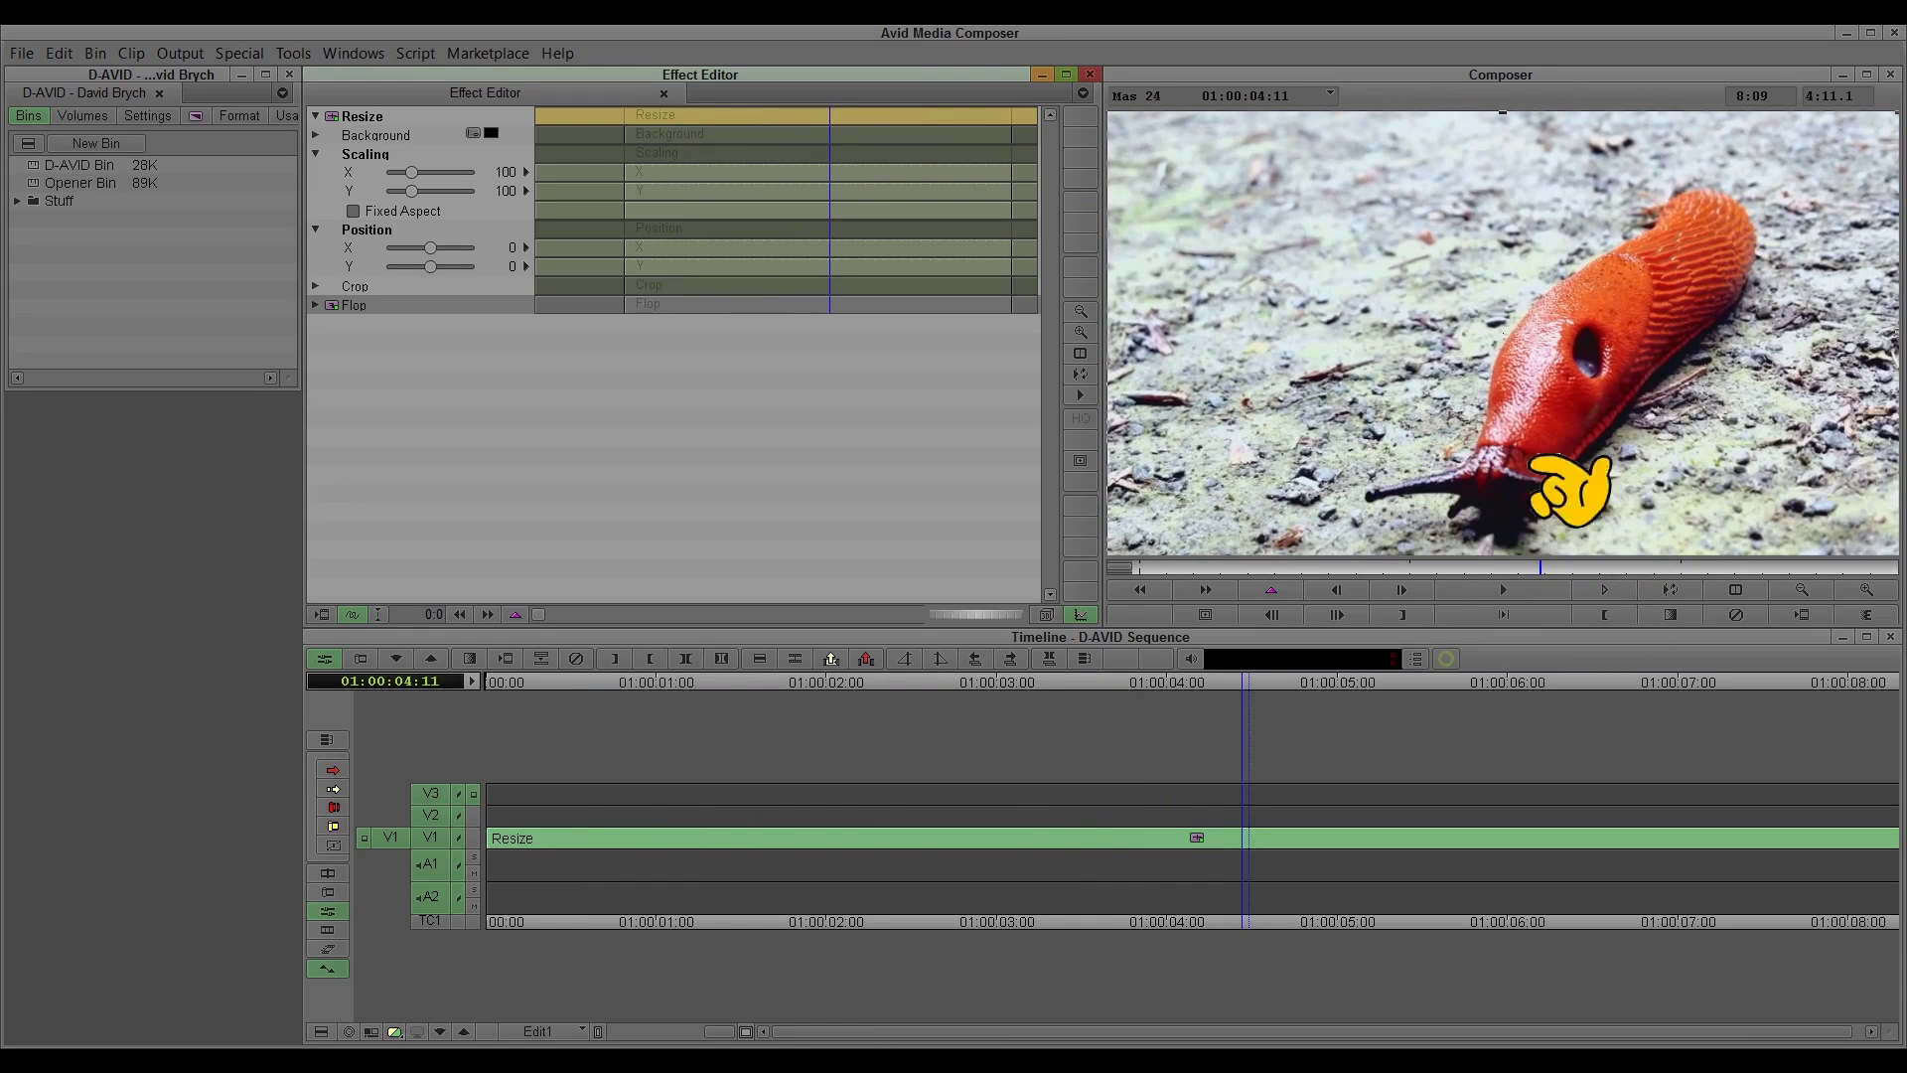
{"action": "left_click_drag", "start_coordinate": [830, 149], "coordinate": [900, 141]}
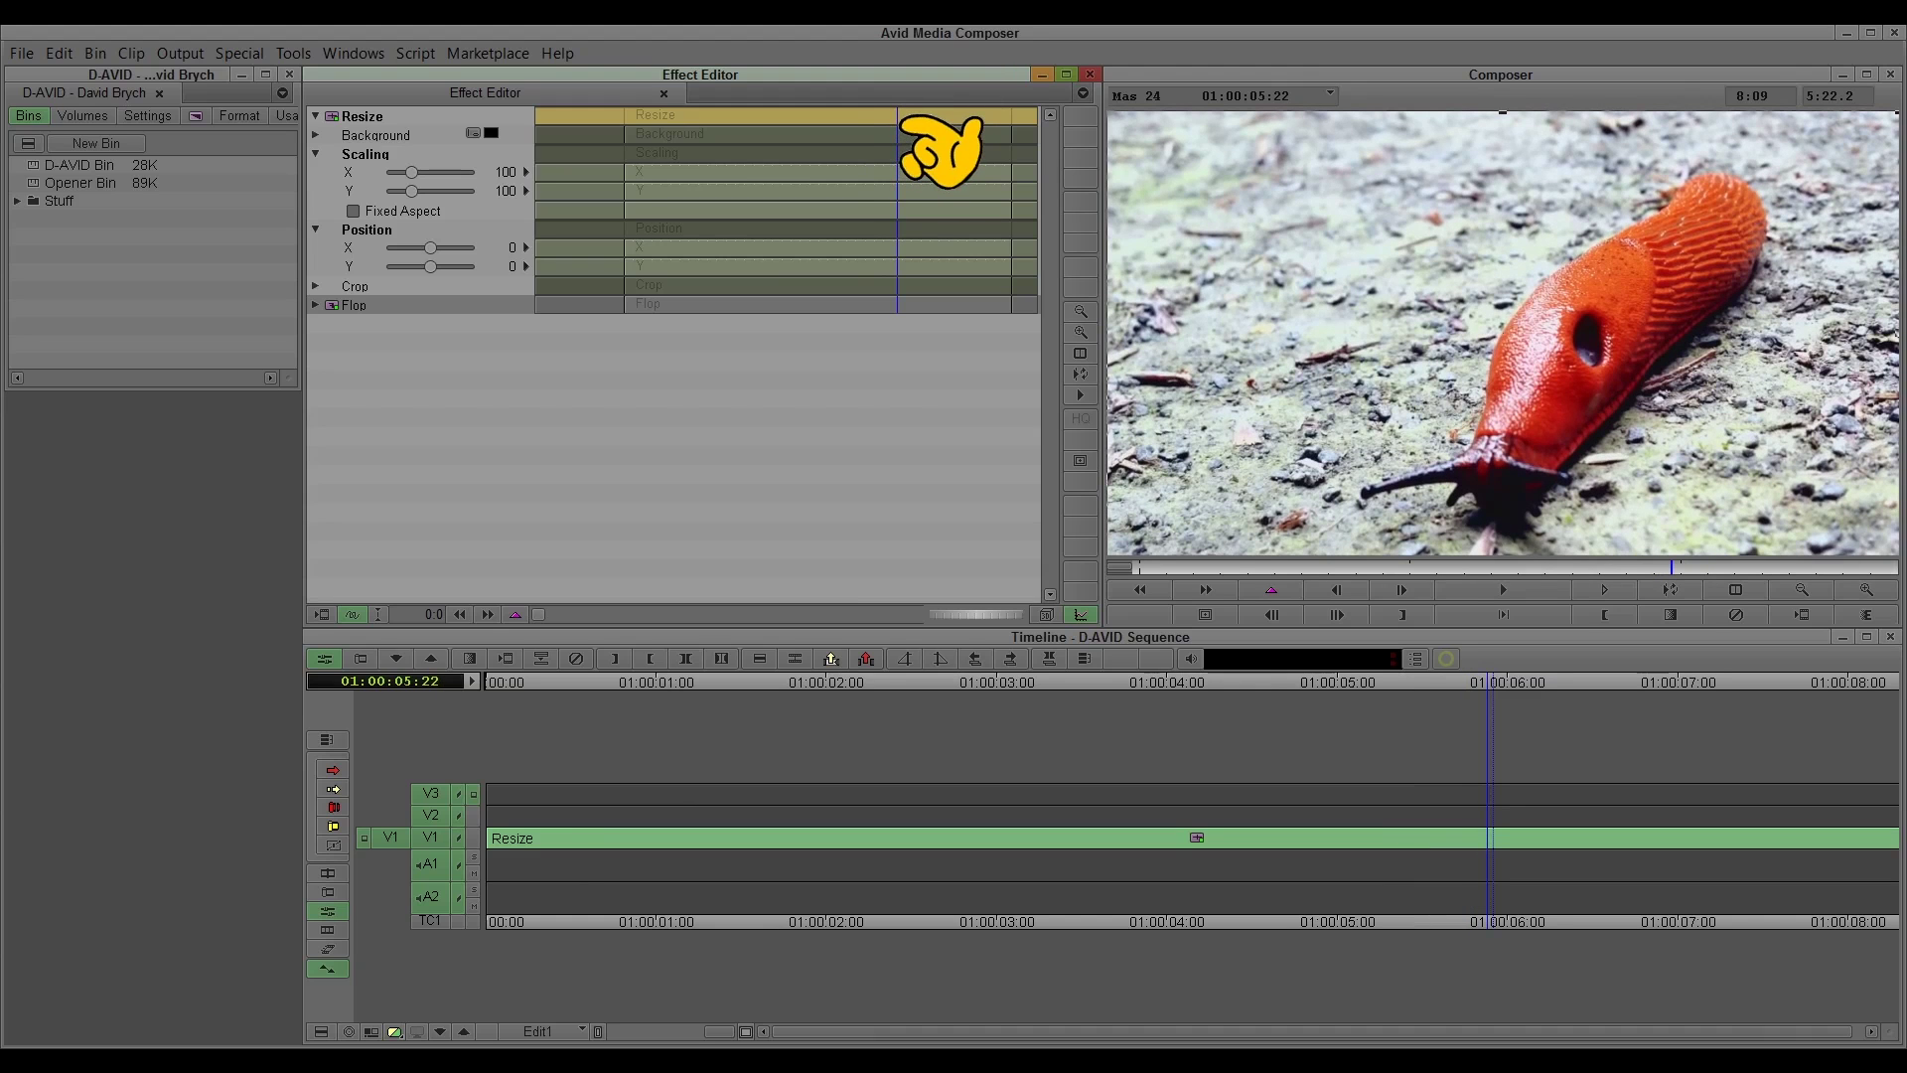
Step: Add keyframes for all Resize parameters at 01:00:05:22, then return near the clip start
{"action": "right_click", "coordinate": [900, 141]}
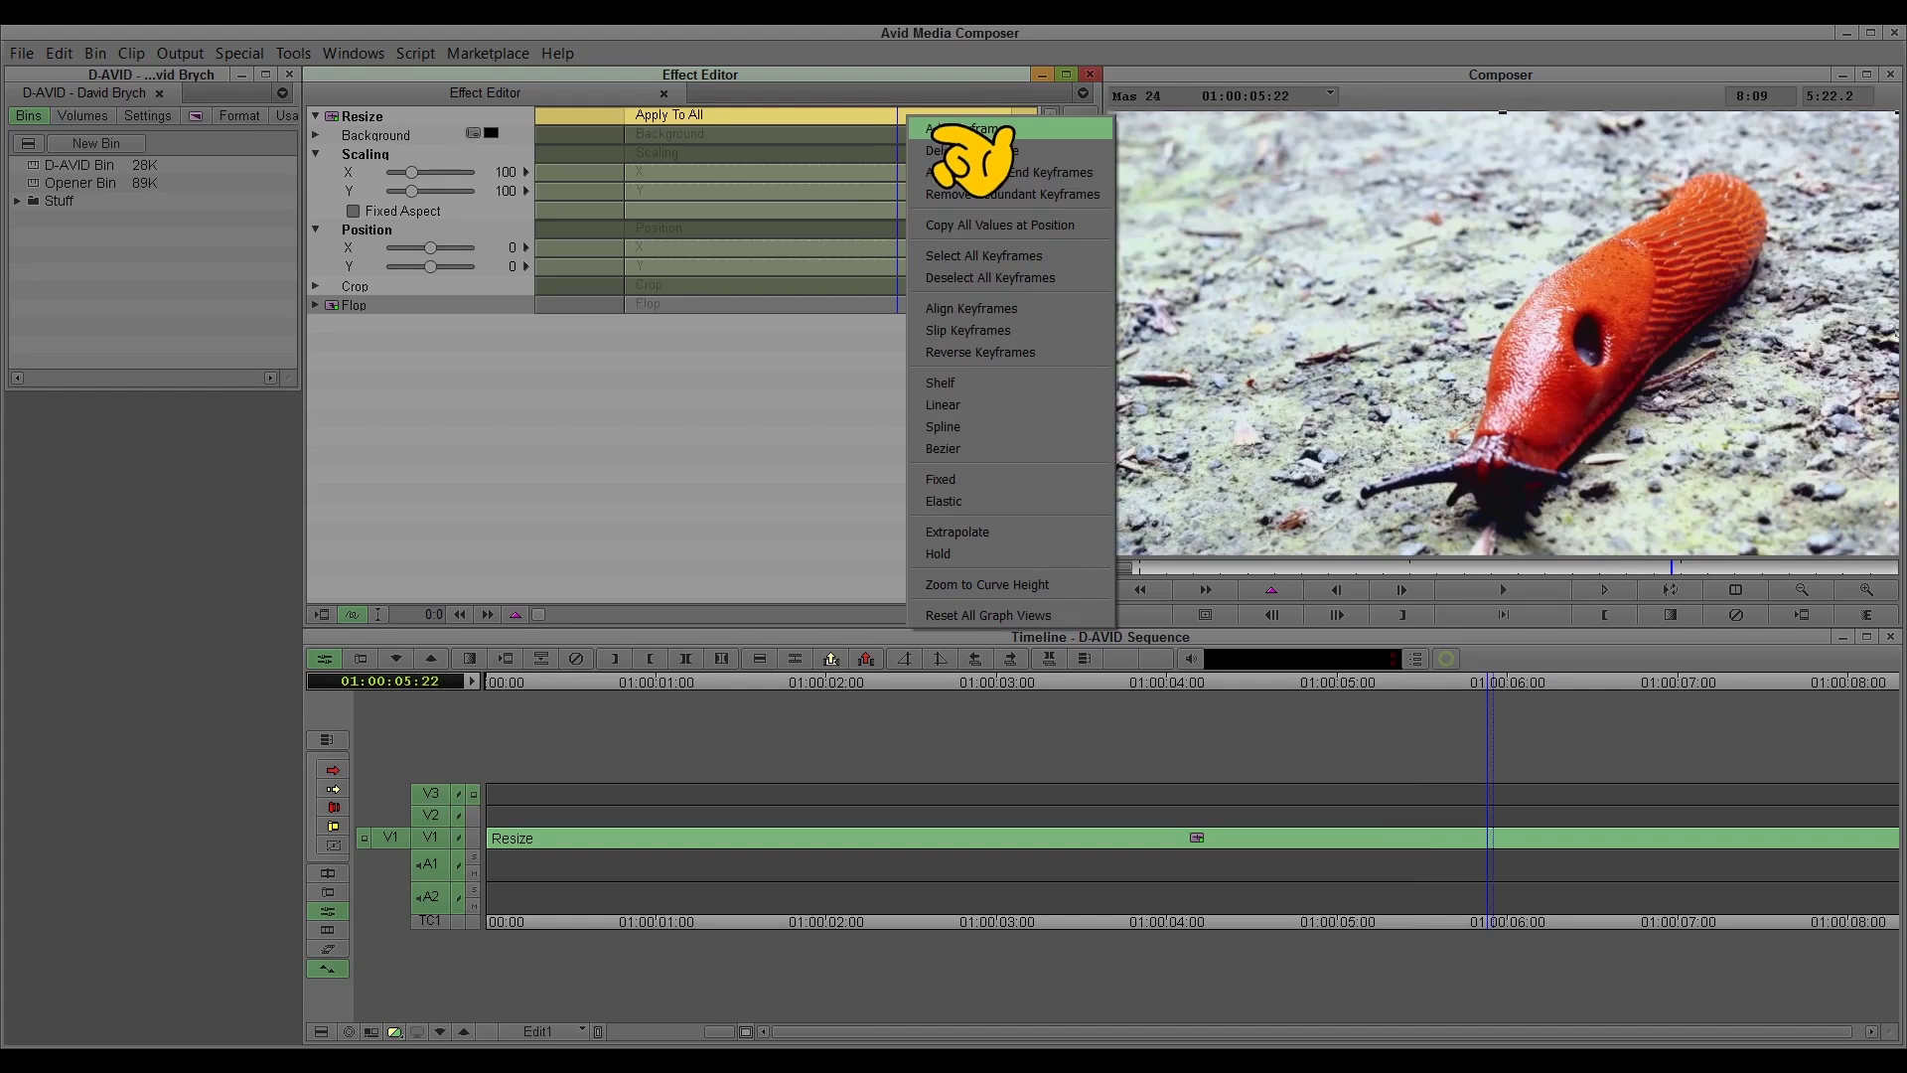
{"action": "left_click", "coordinate": [939, 134]}
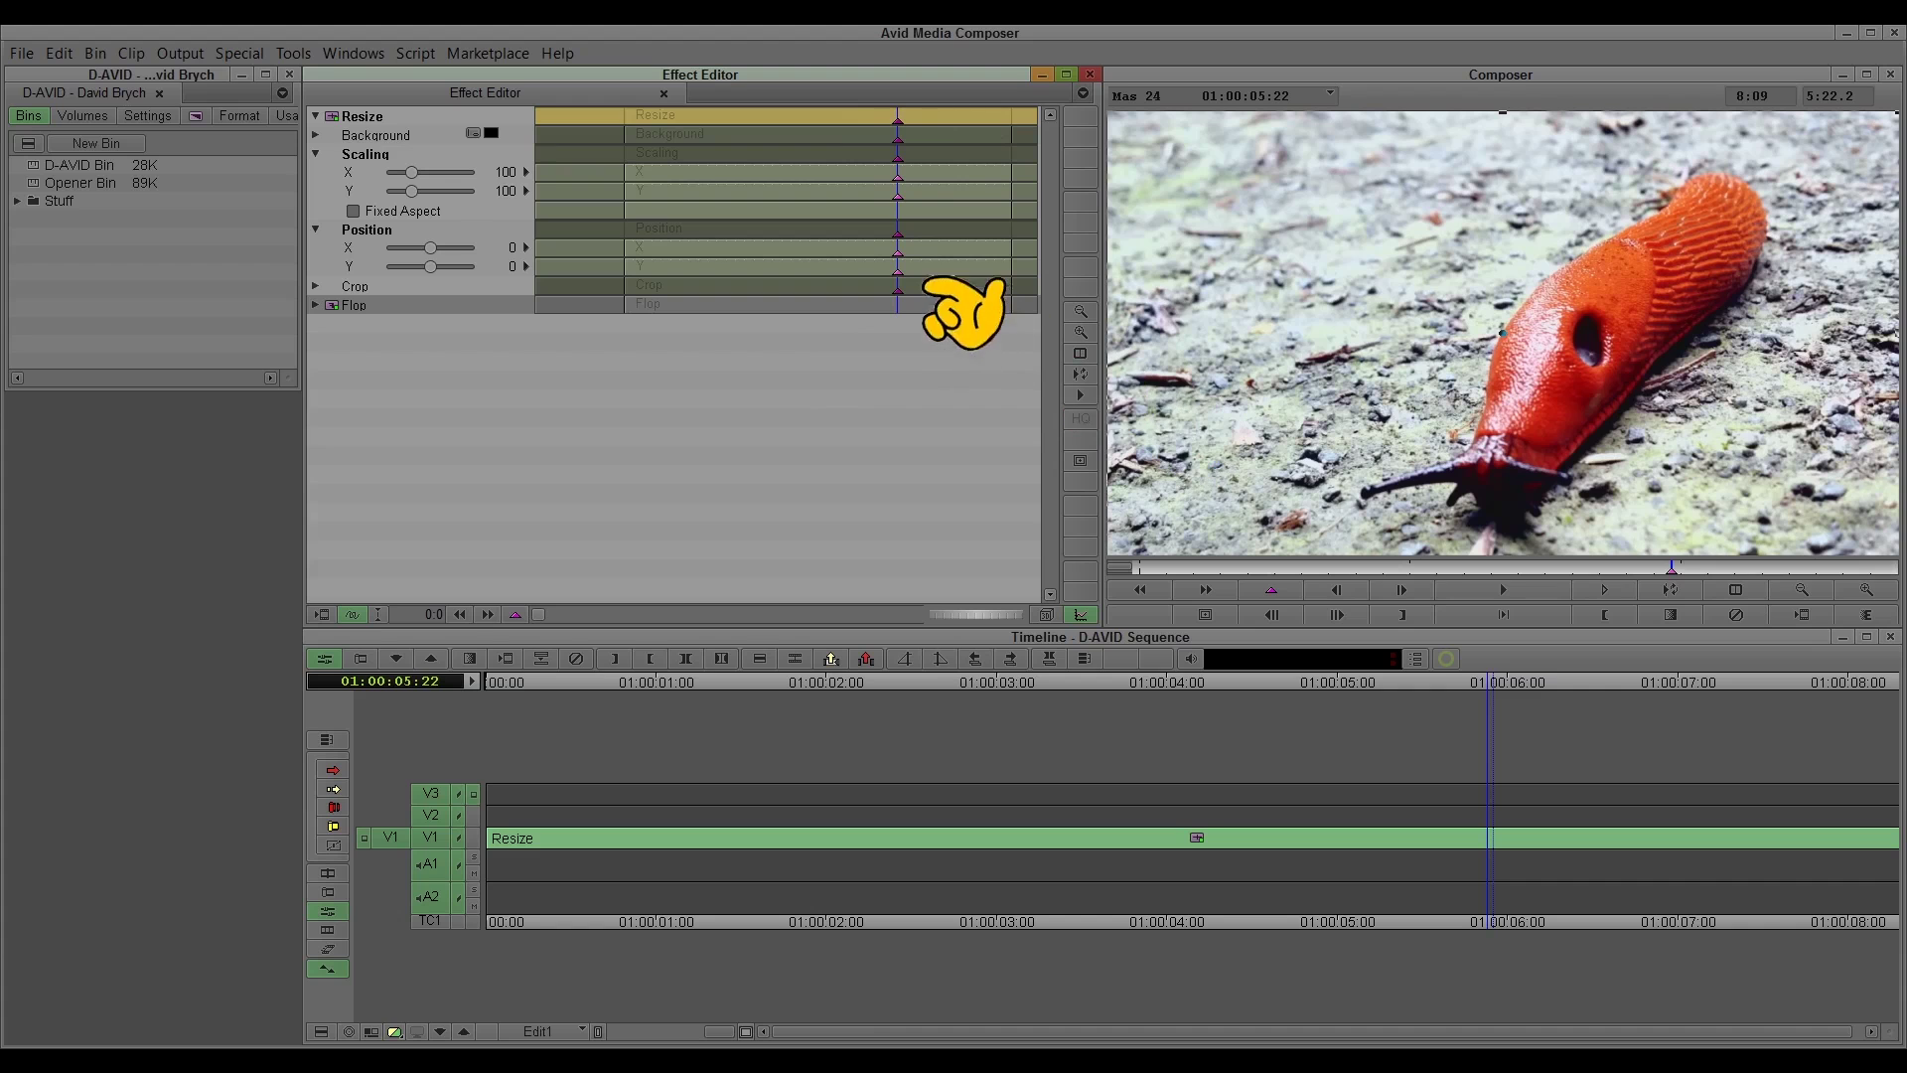
{"action": "left_click_drag", "start_coordinate": [795, 120], "coordinate": [682, 120]}
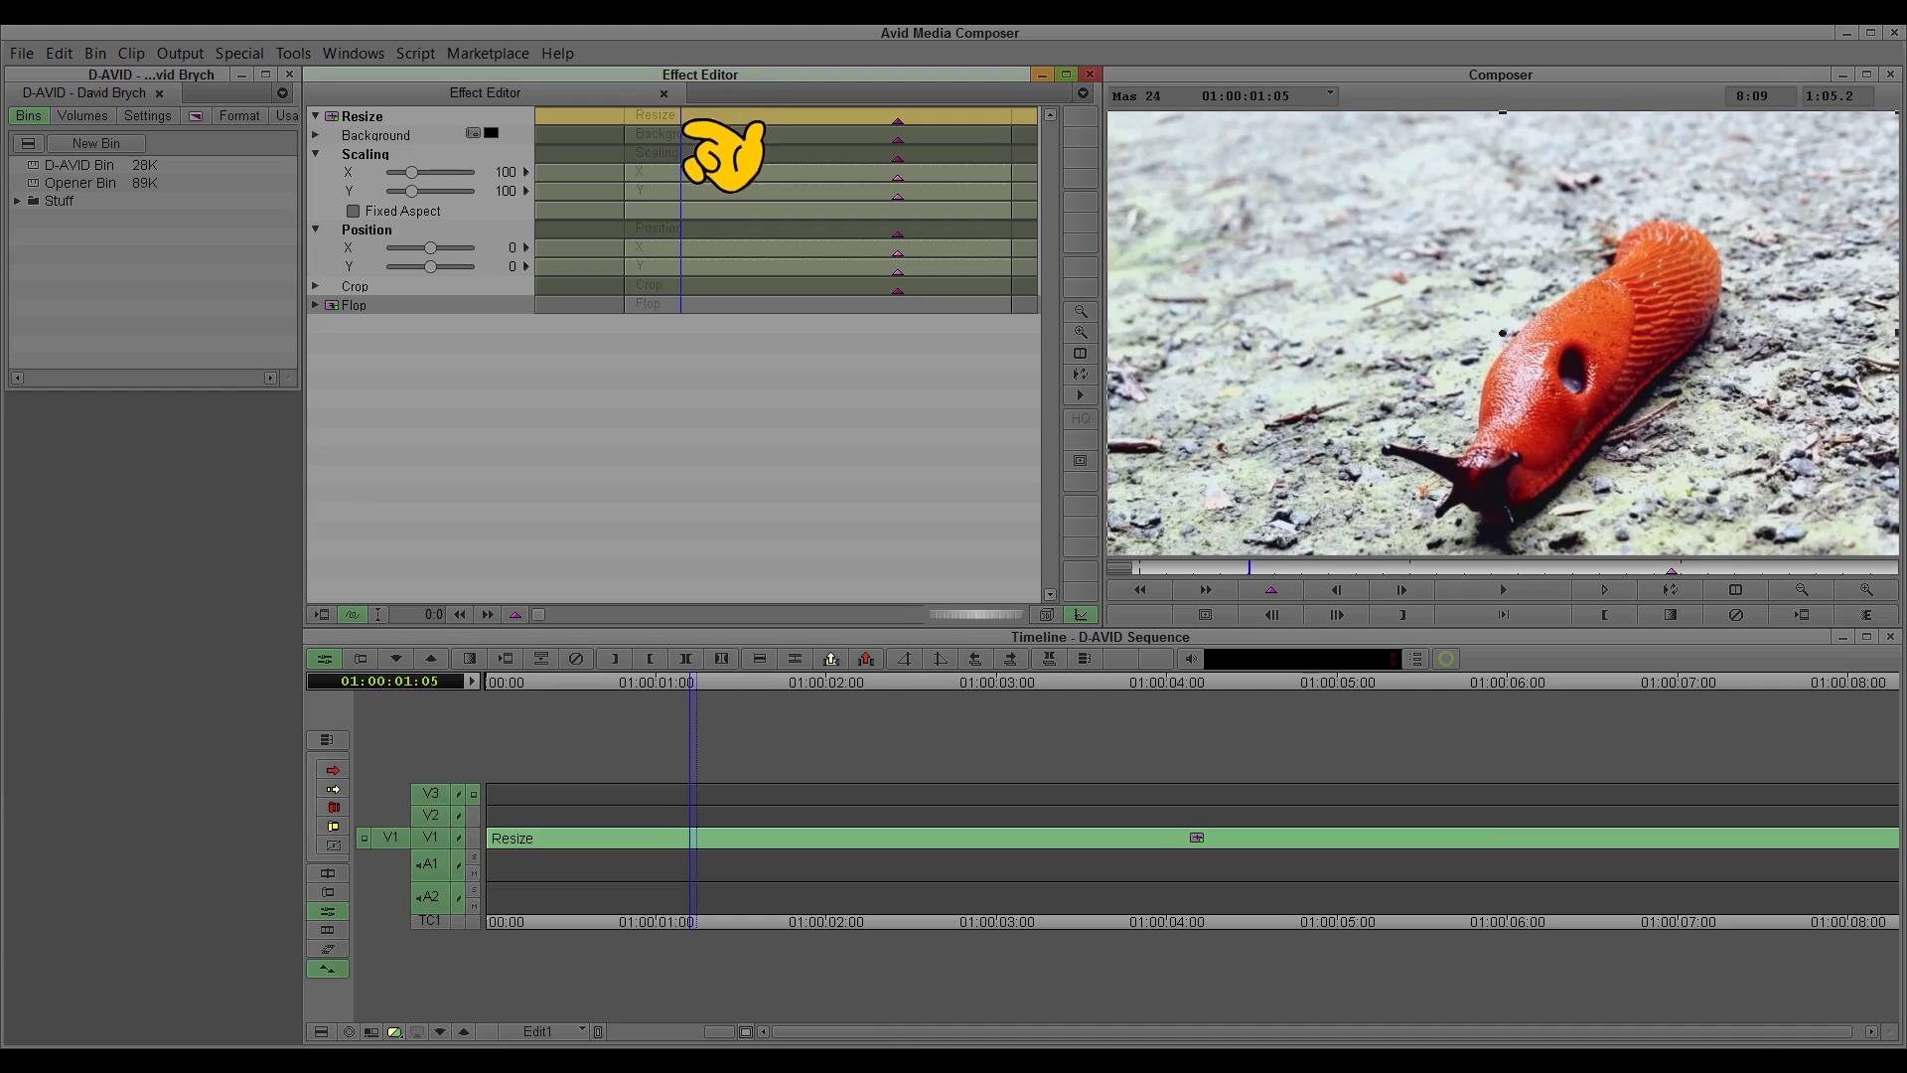
Step: Add keyframes across all Resize parameters near the start and step between the keyframes
{"action": "right_click", "coordinate": [685, 120]}
{"action": "left_click", "coordinate": [735, 132]}
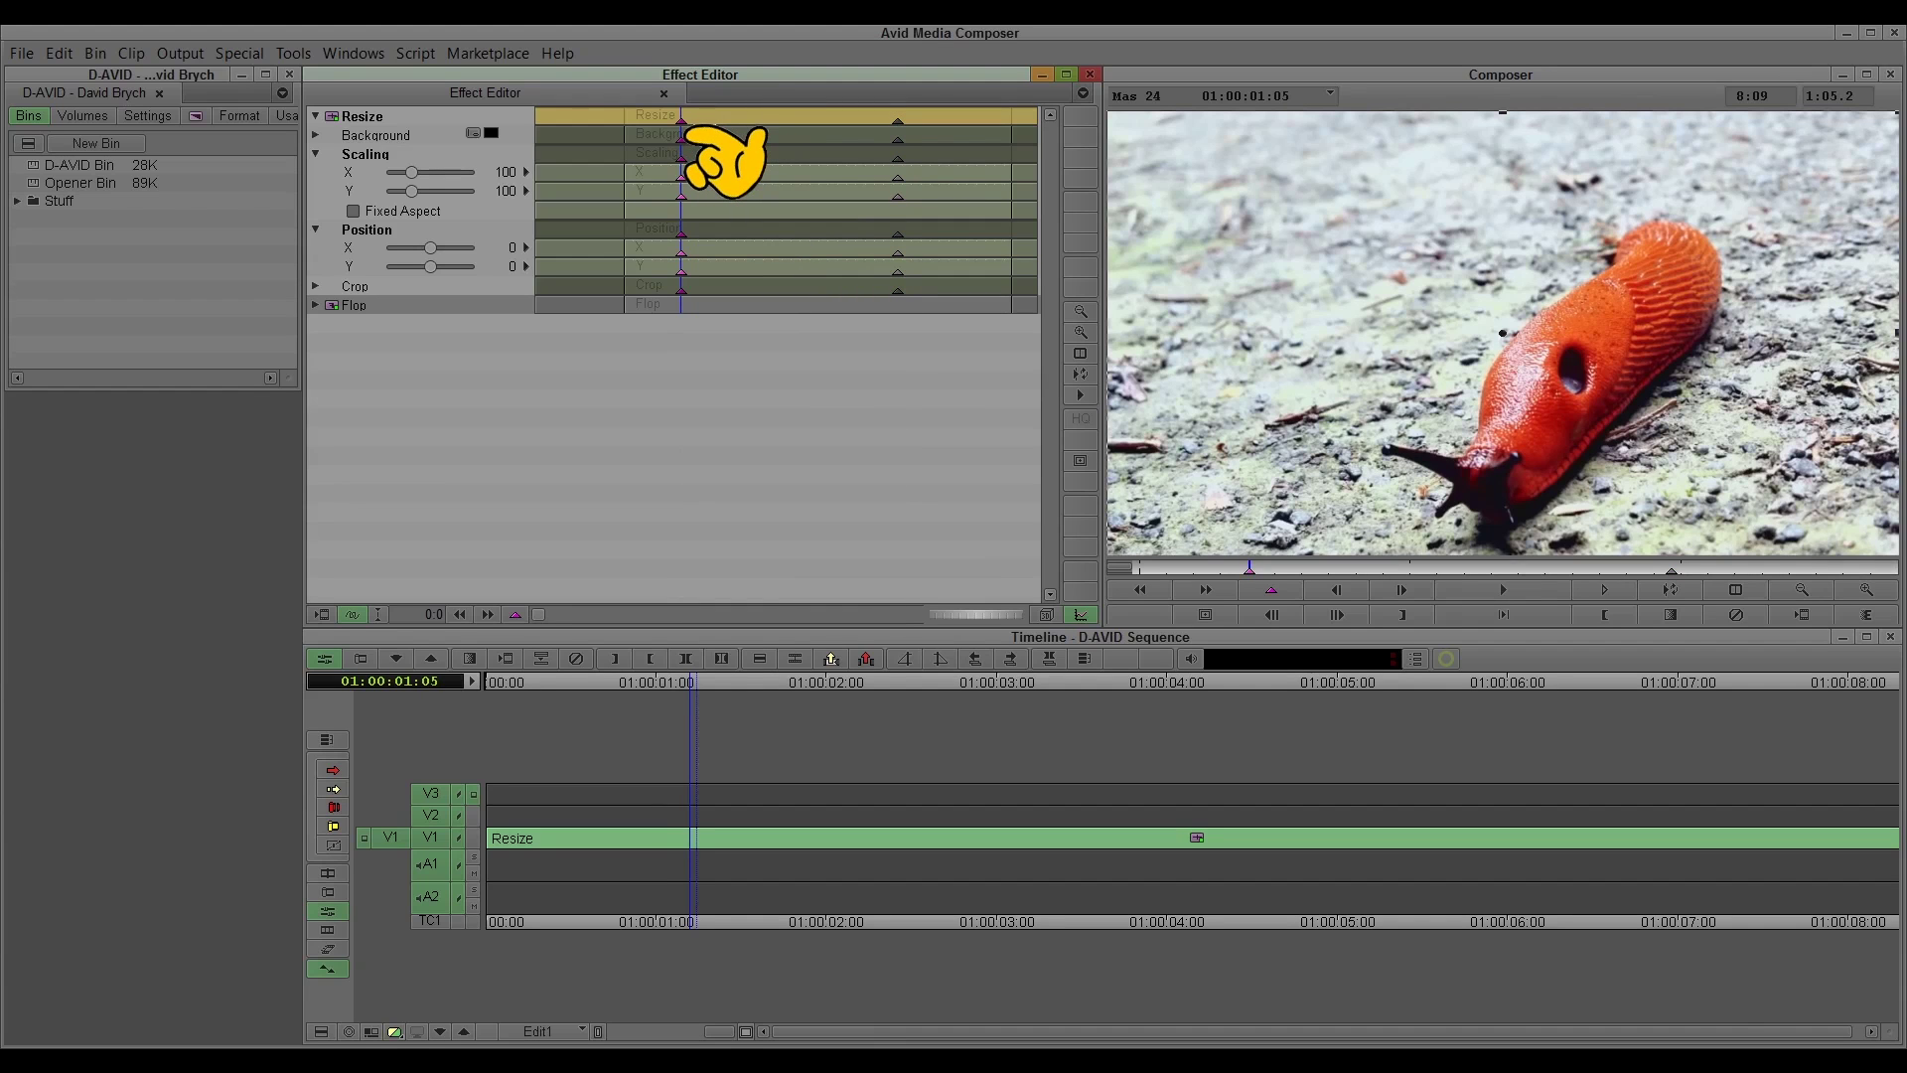
{"action": "left_click", "coordinate": [735, 134]}
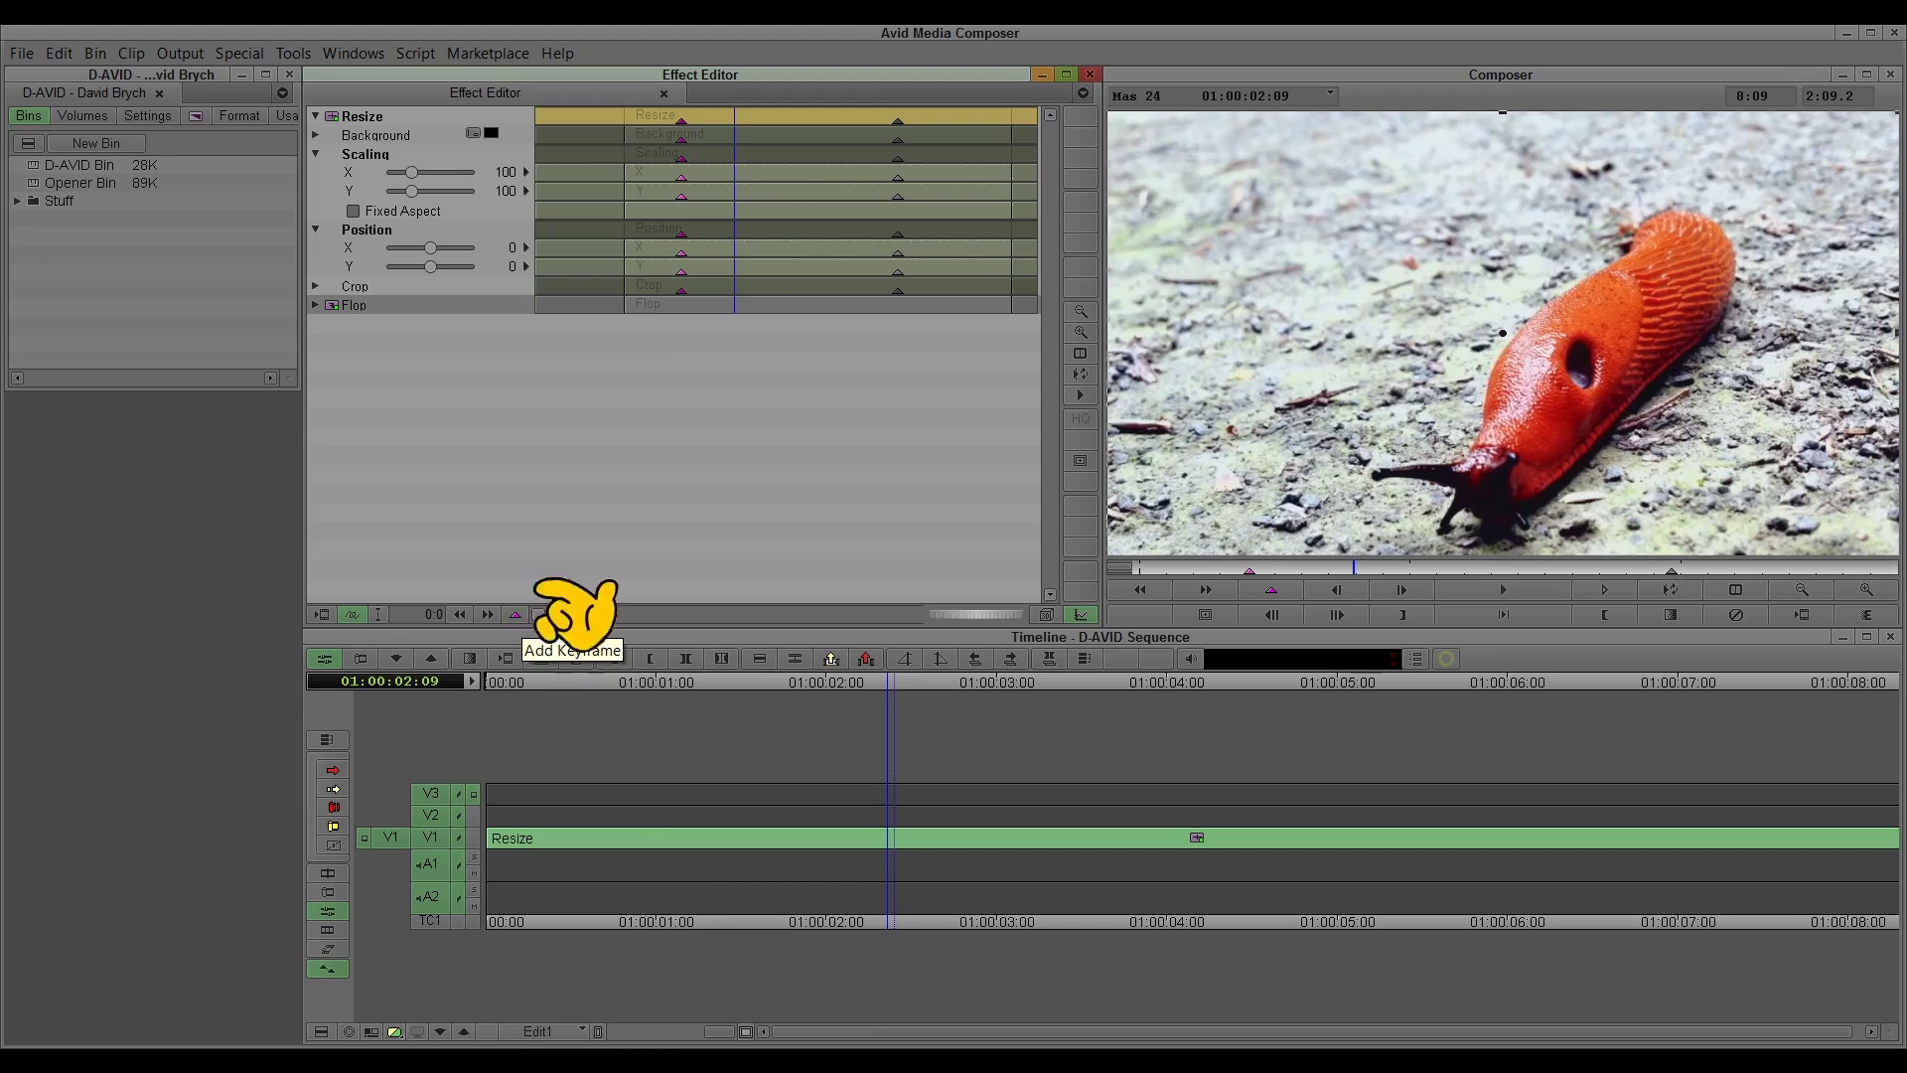
{"action": "left_click", "coordinate": [681, 134]}
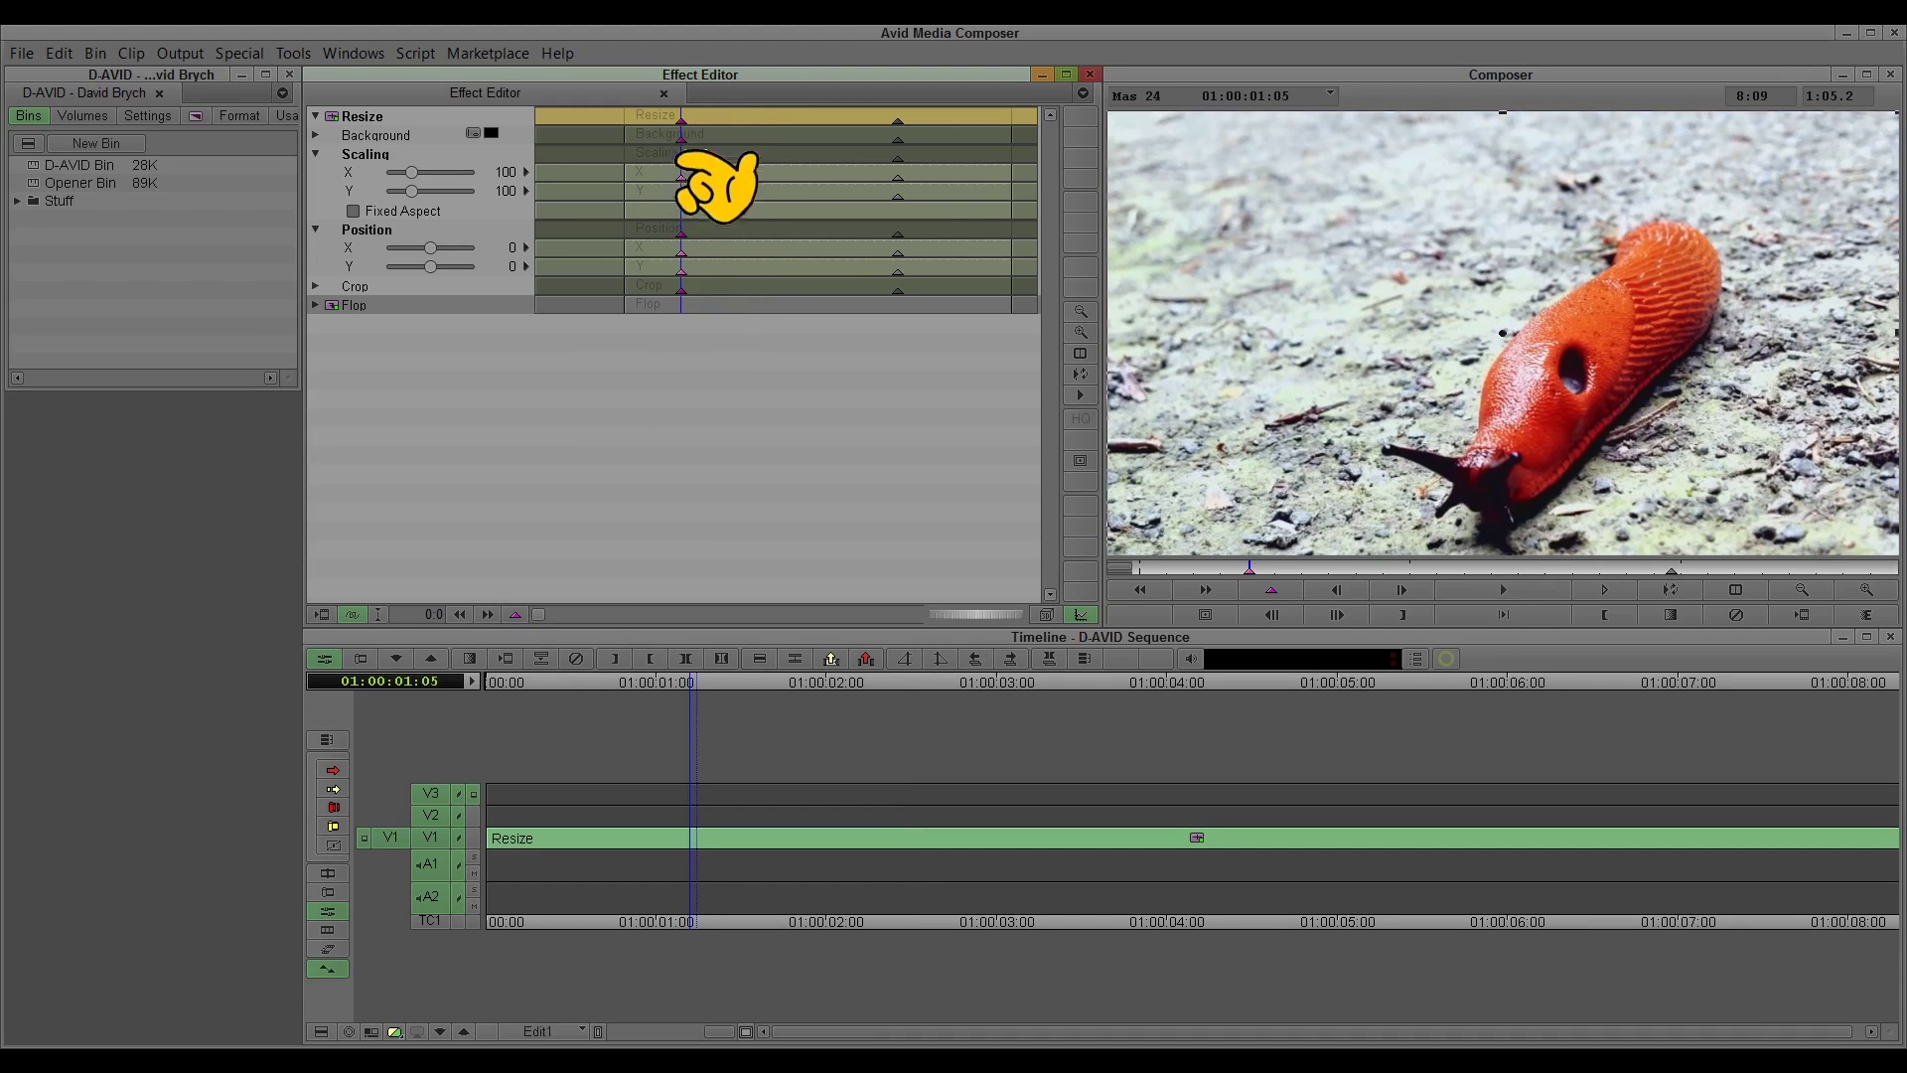
Step: Delete the extra keyframe at the current position and scrub toward the end keyframe
{"action": "right_click", "coordinate": [685, 127]}
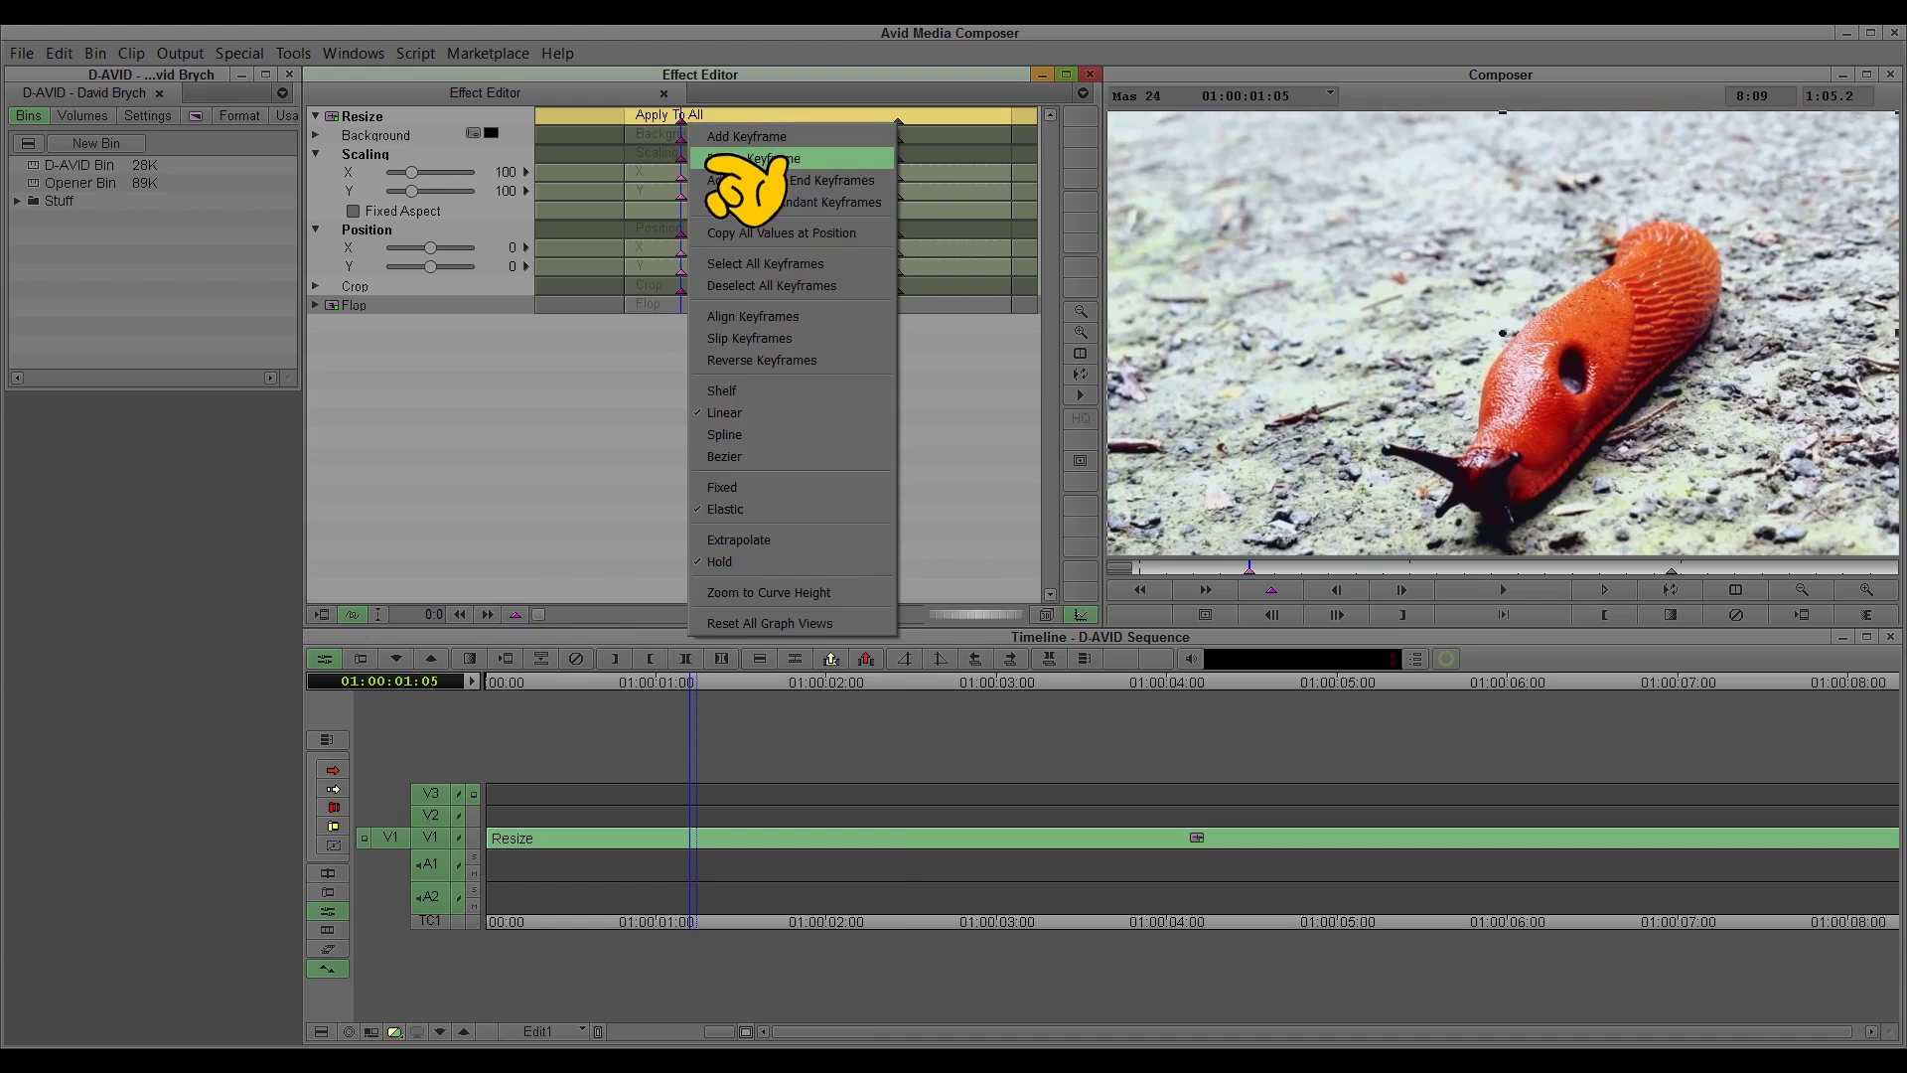
{"action": "left_click", "coordinate": [710, 157]}
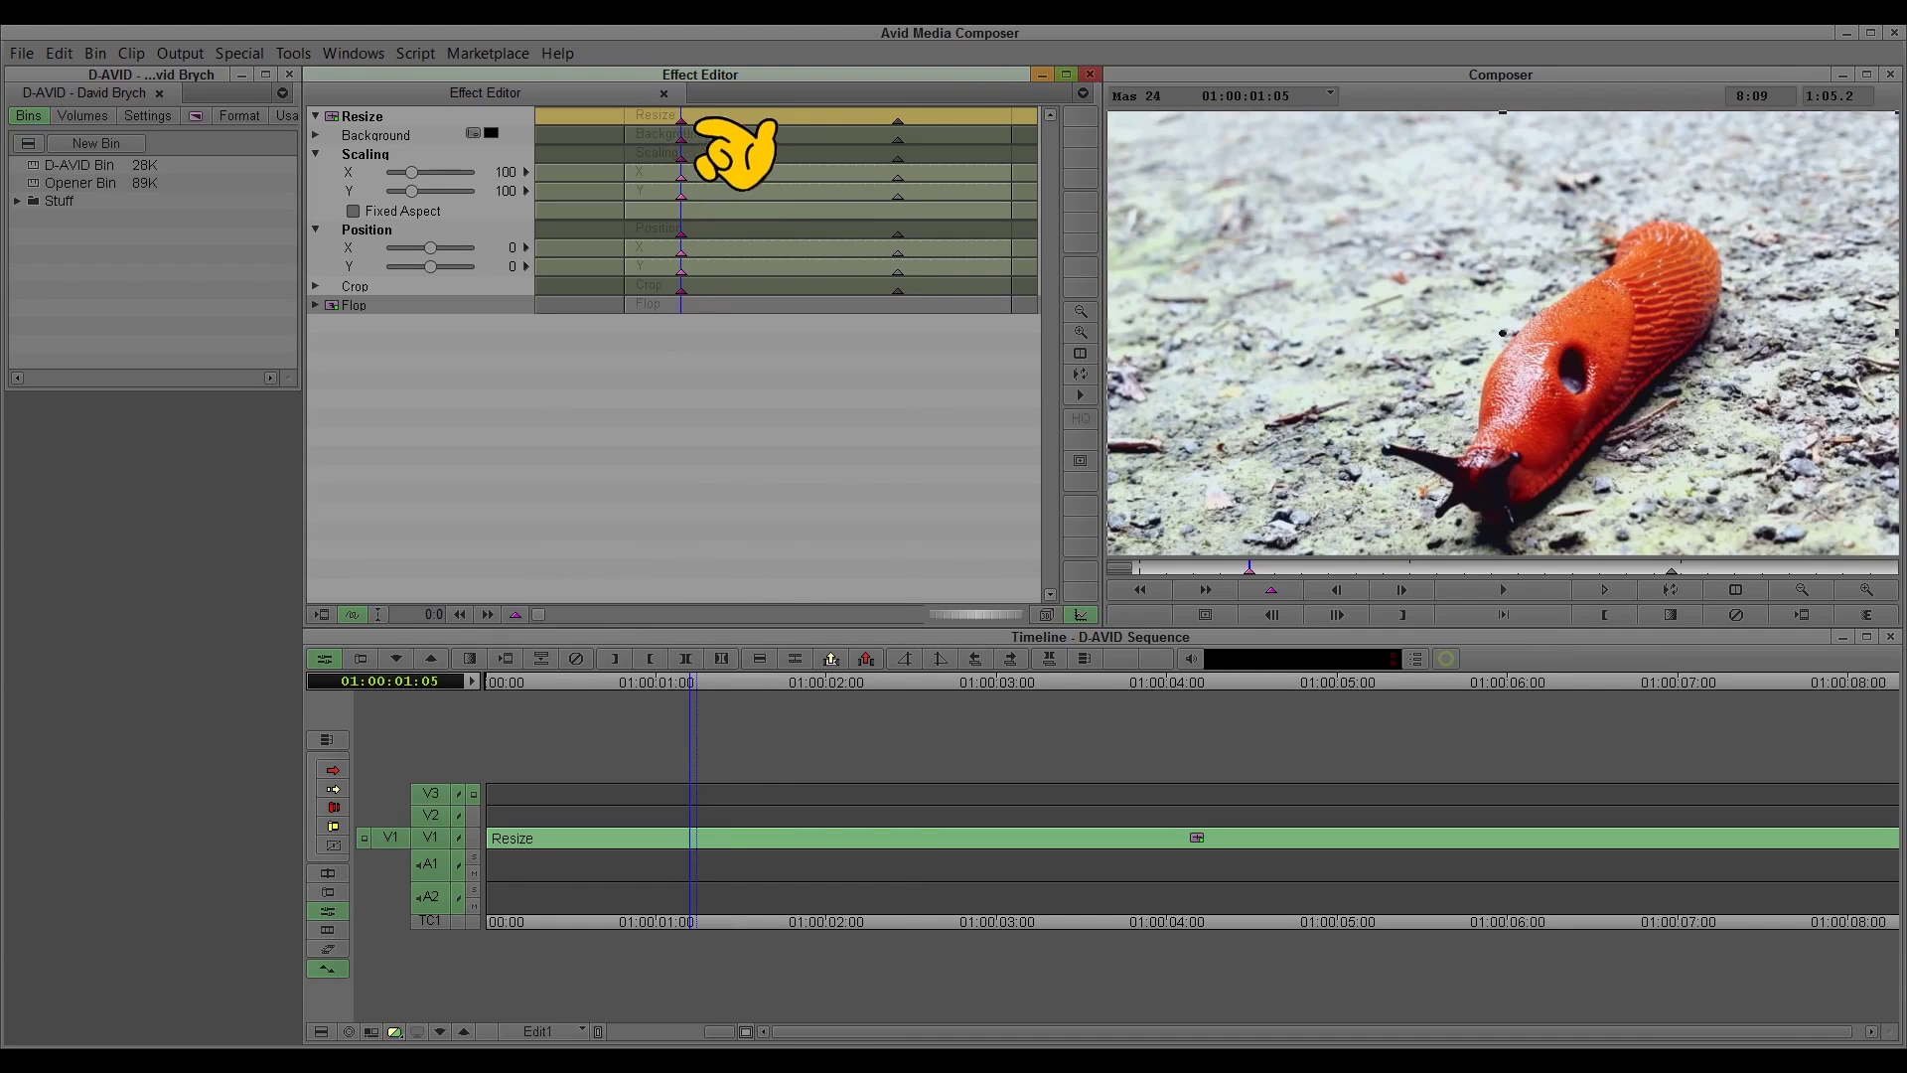
{"action": "left_click_drag", "start_coordinate": [704, 129], "coordinate": [902, 129]}
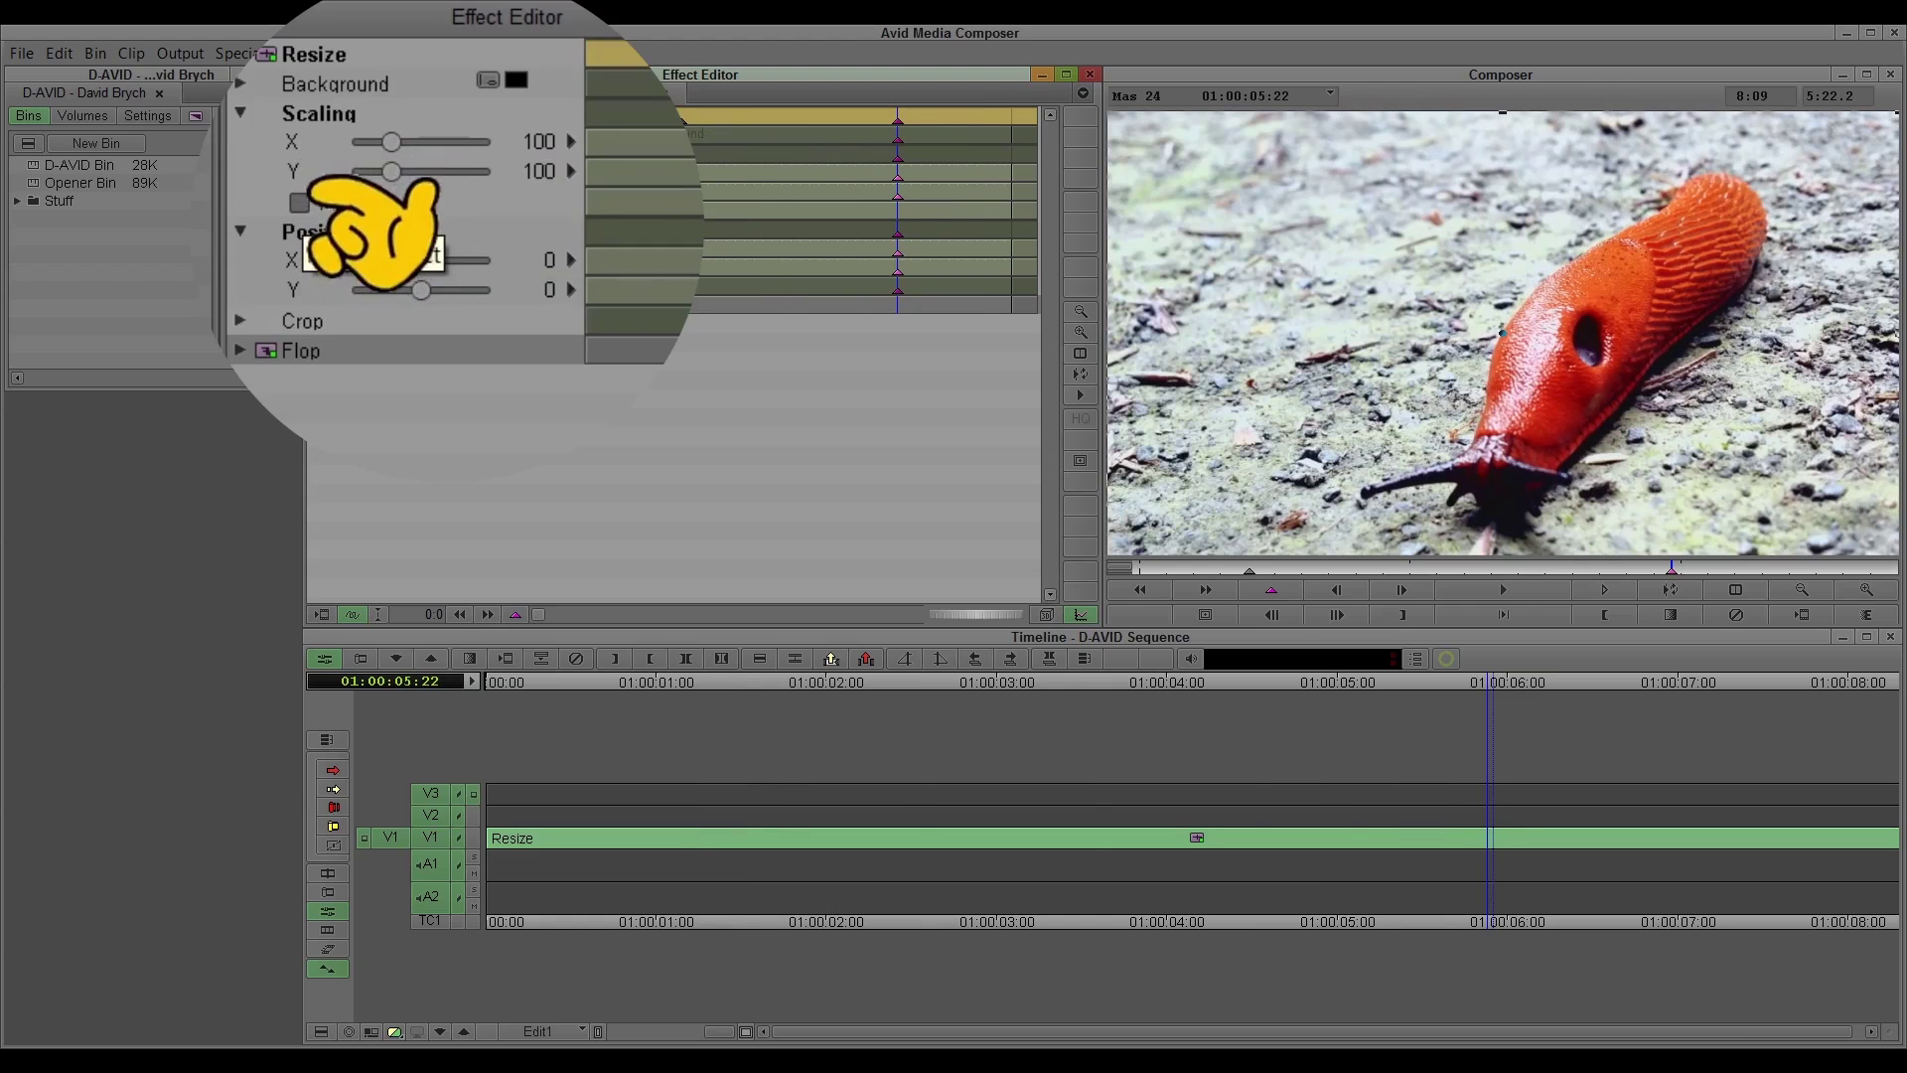
Step: Lock Fixed Aspect, scale the end keyframe to 160 and set Position Y to -297
{"action": "left_click", "coordinate": [299, 202]}
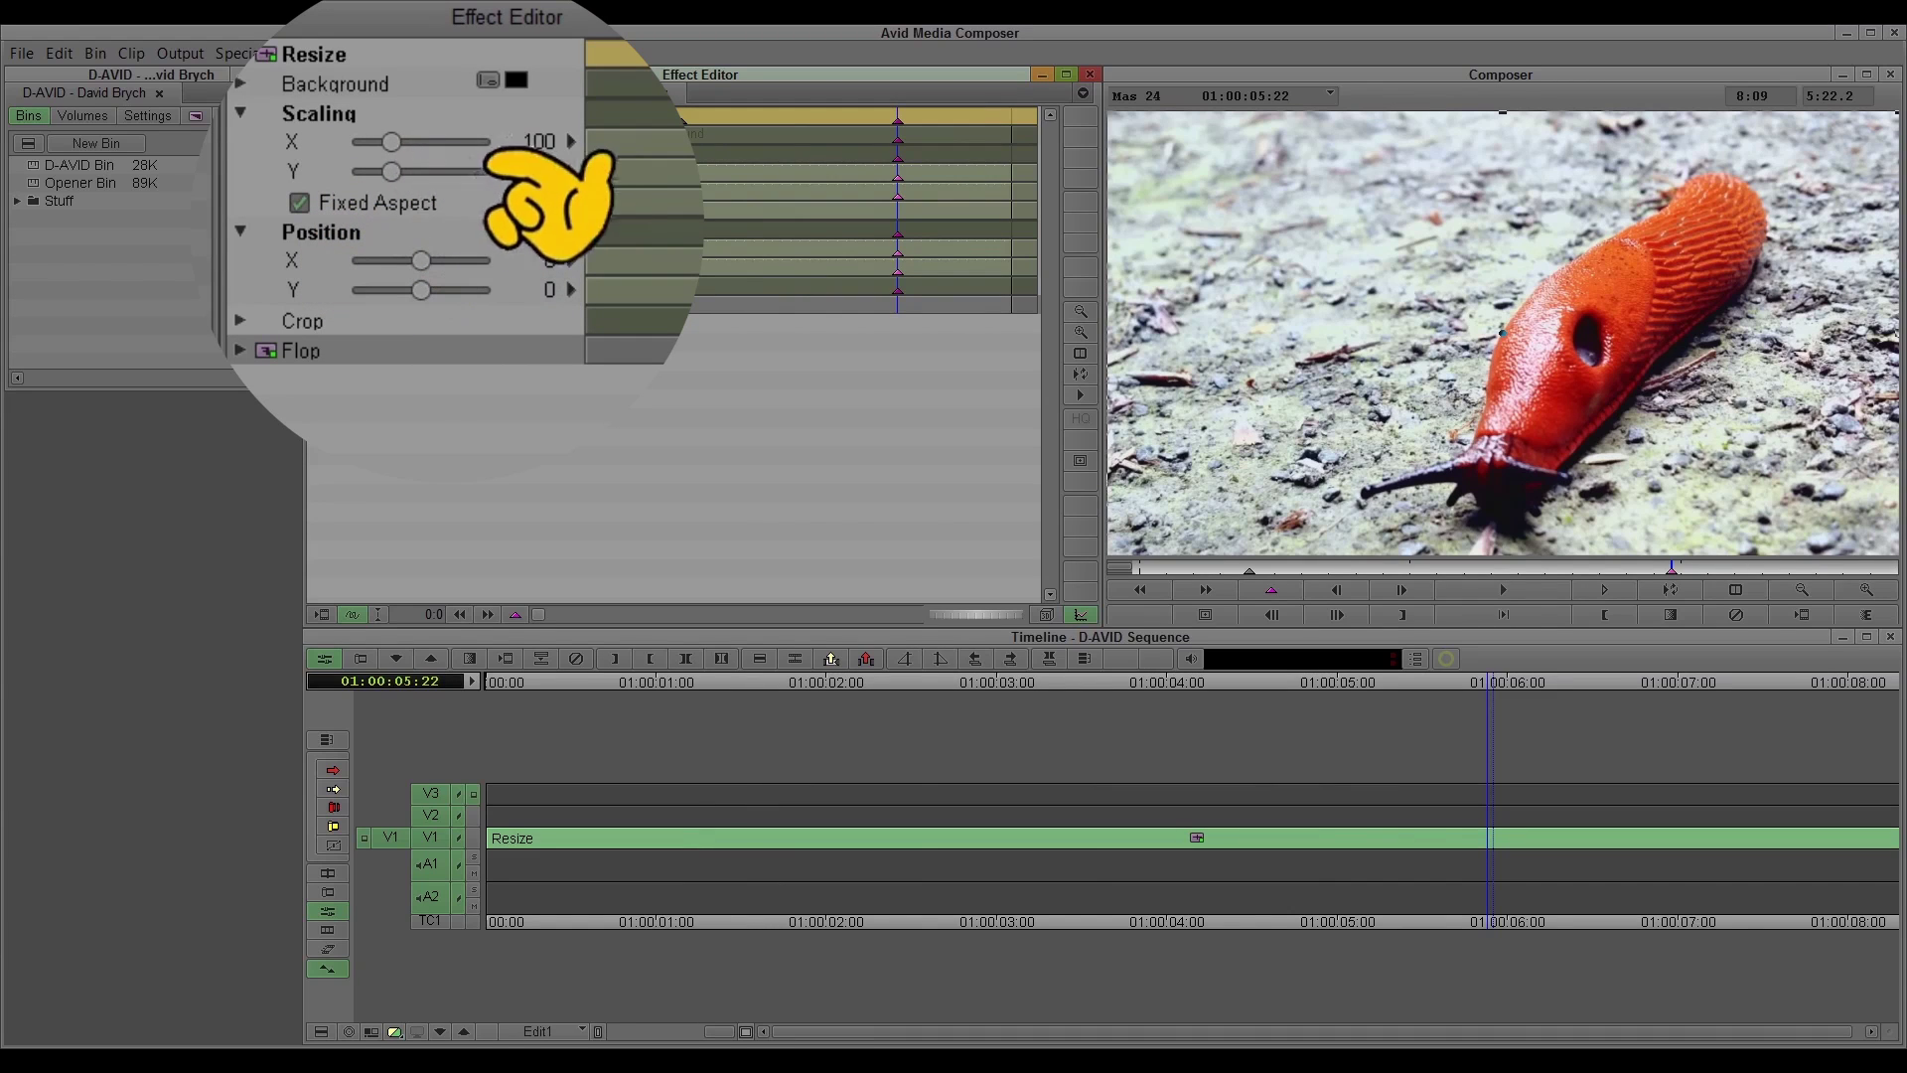
{"action": "left_click_drag", "start_coordinate": [391, 142], "coordinate": [399, 142]}
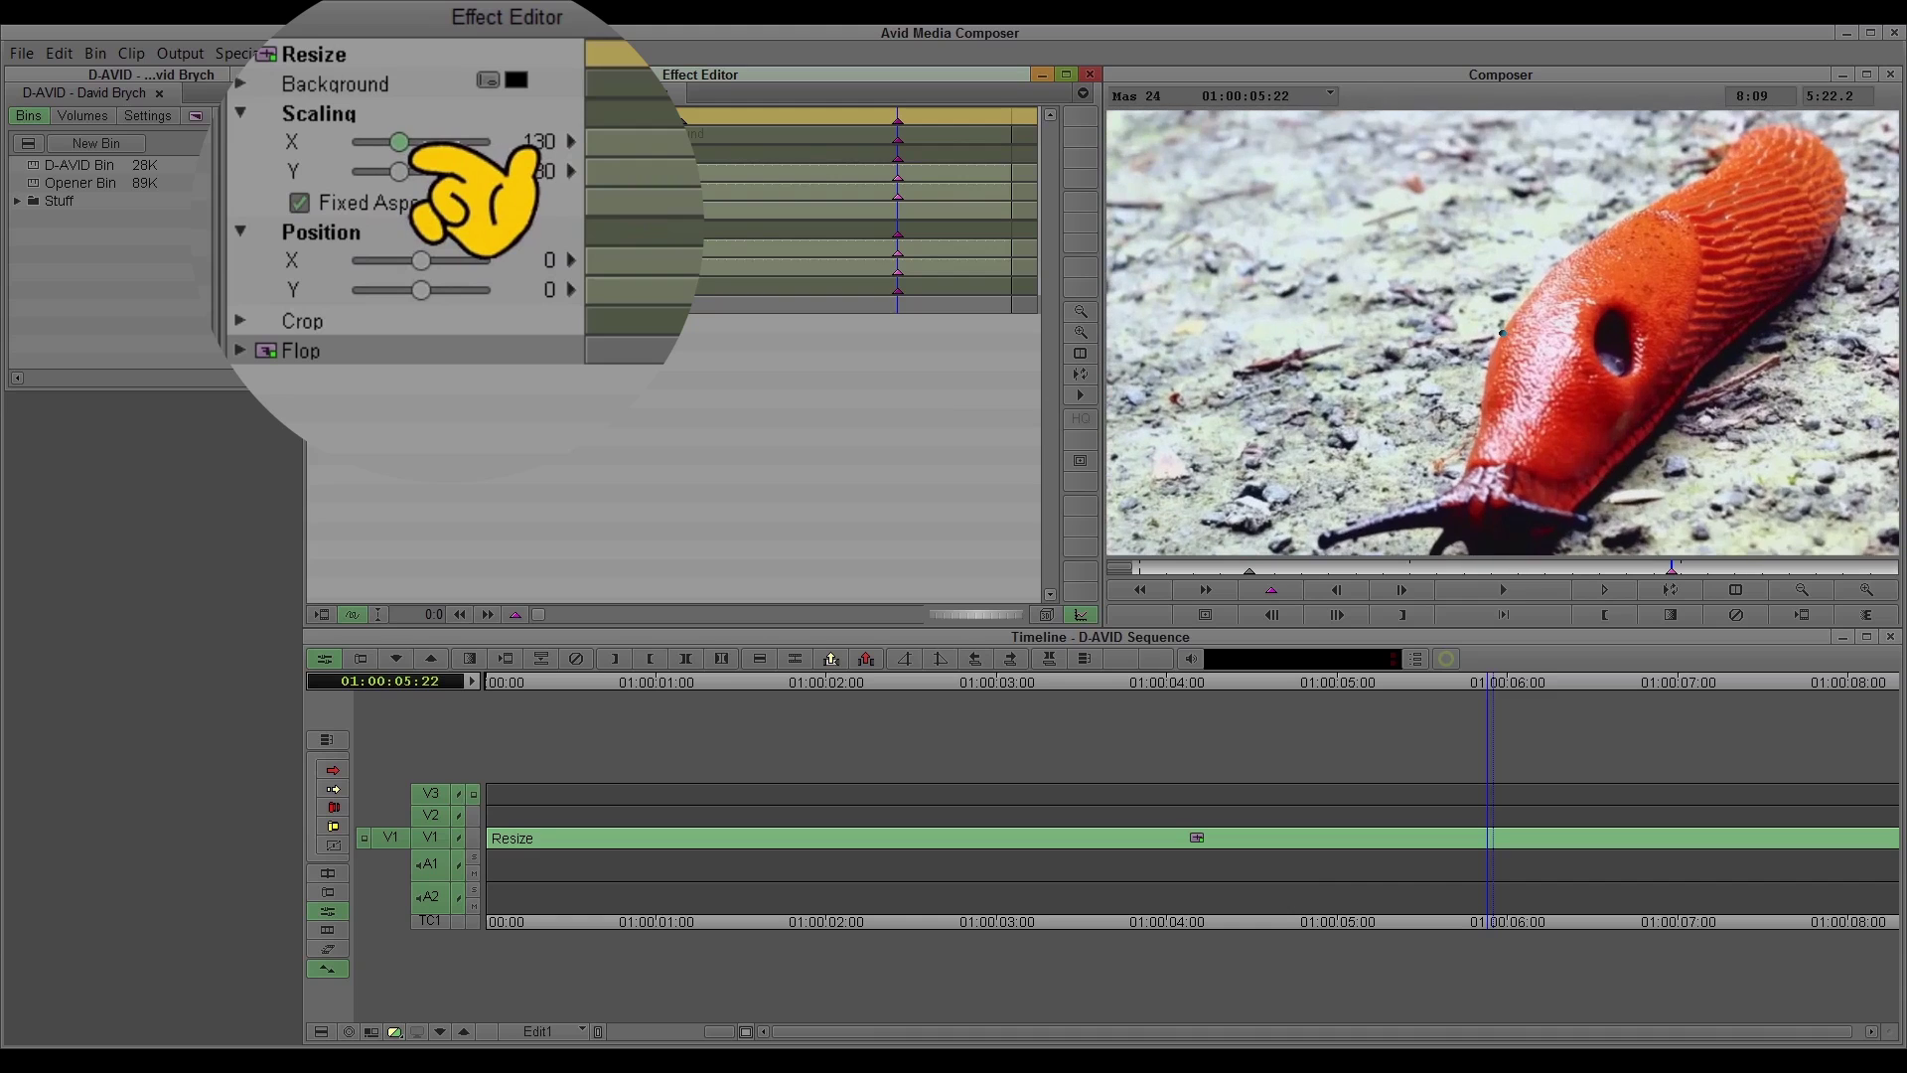
{"action": "left_click_drag", "start_coordinate": [403, 142], "coordinate": [481, 173]}
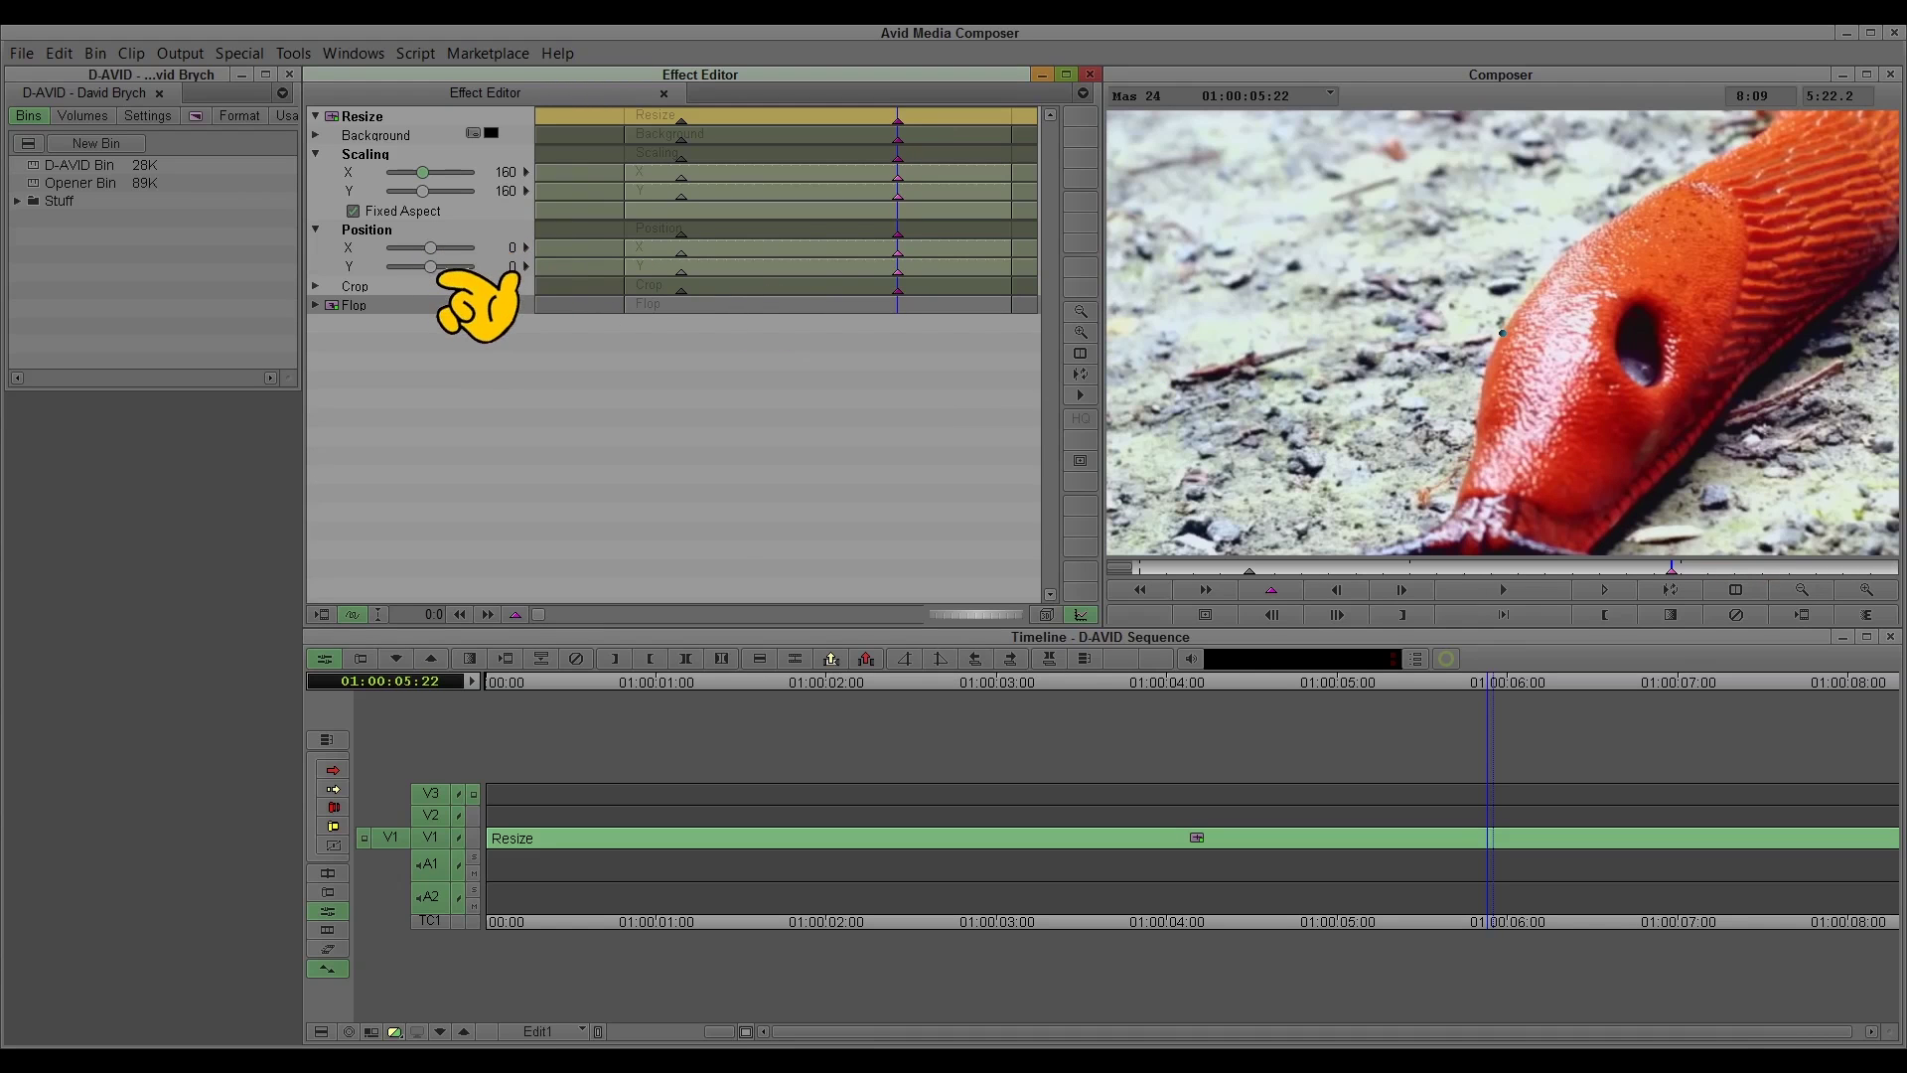
{"action": "left_click_drag", "start_coordinate": [502, 273], "coordinate": [492, 275]}
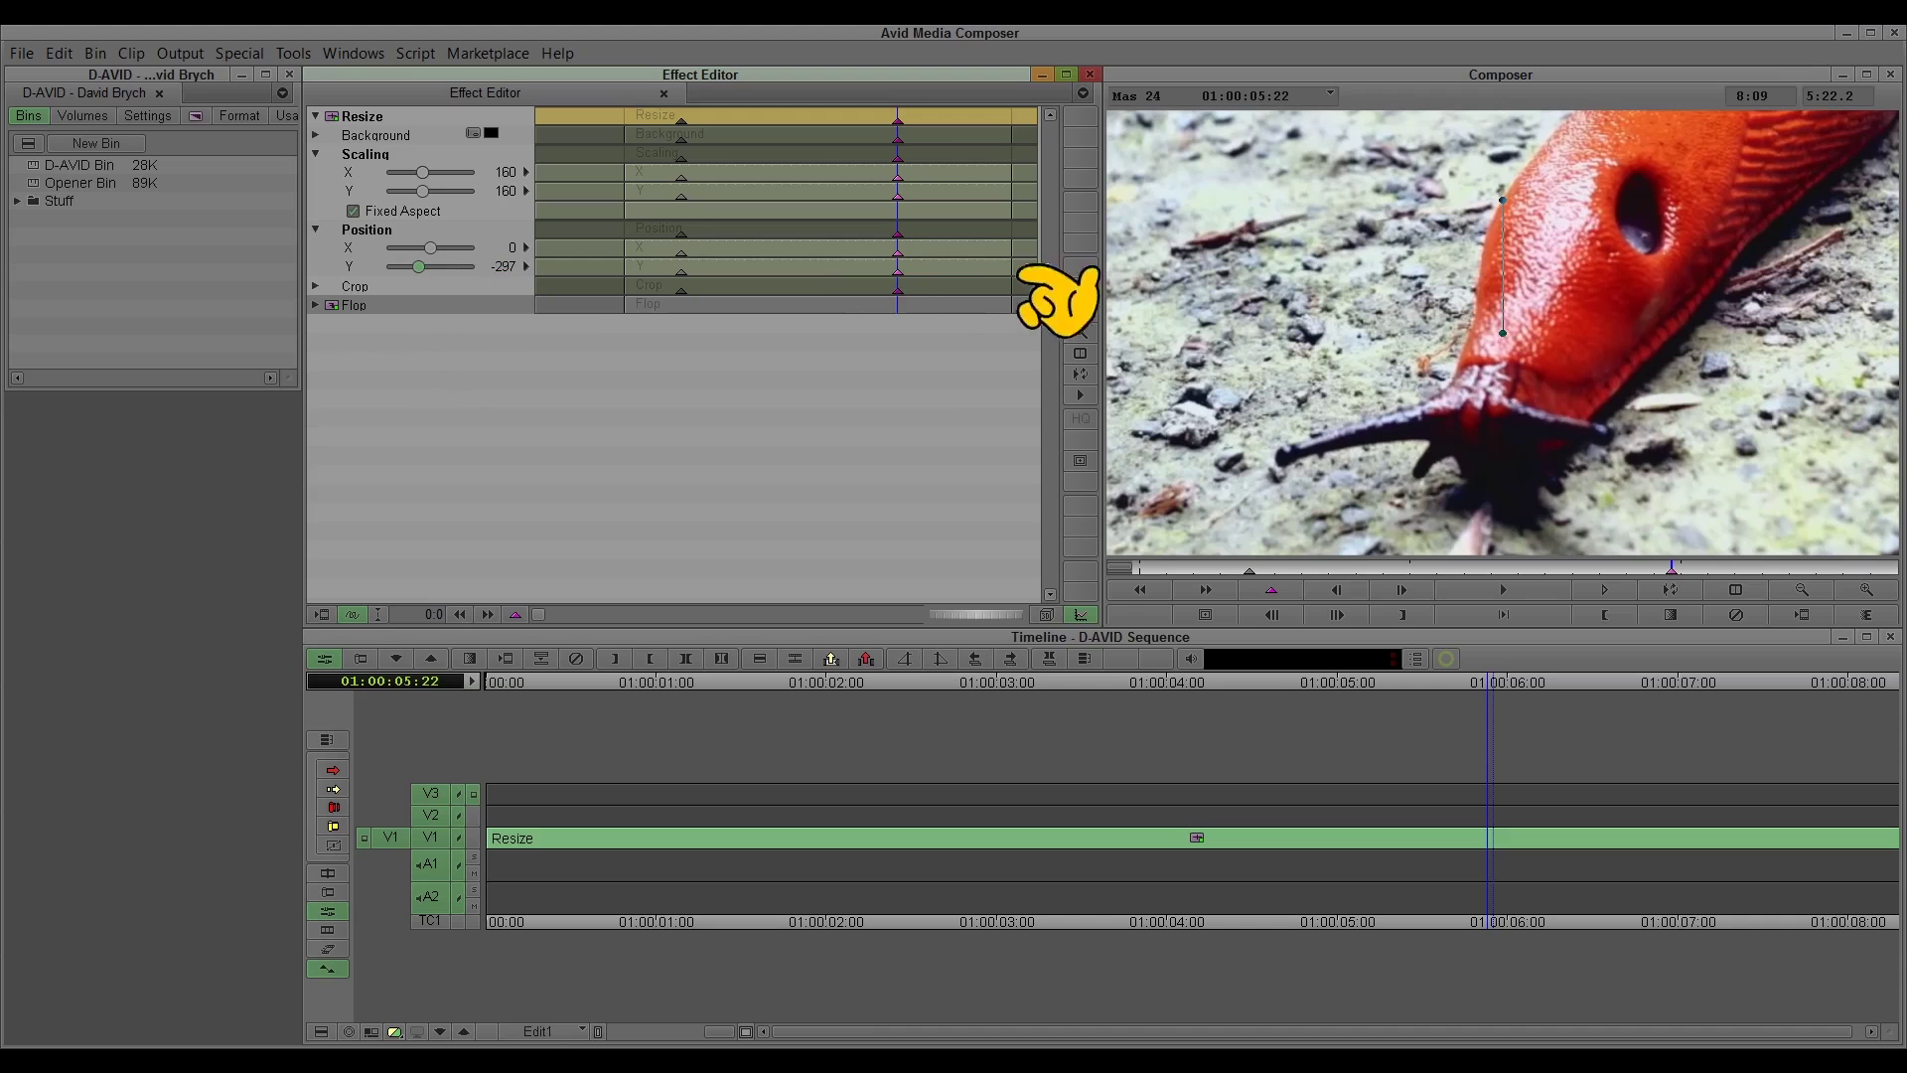
Step: Undo the accidental image shift at the first keyframe and correct its position offset
{"action": "key", "text": "alt+bracketleft"}
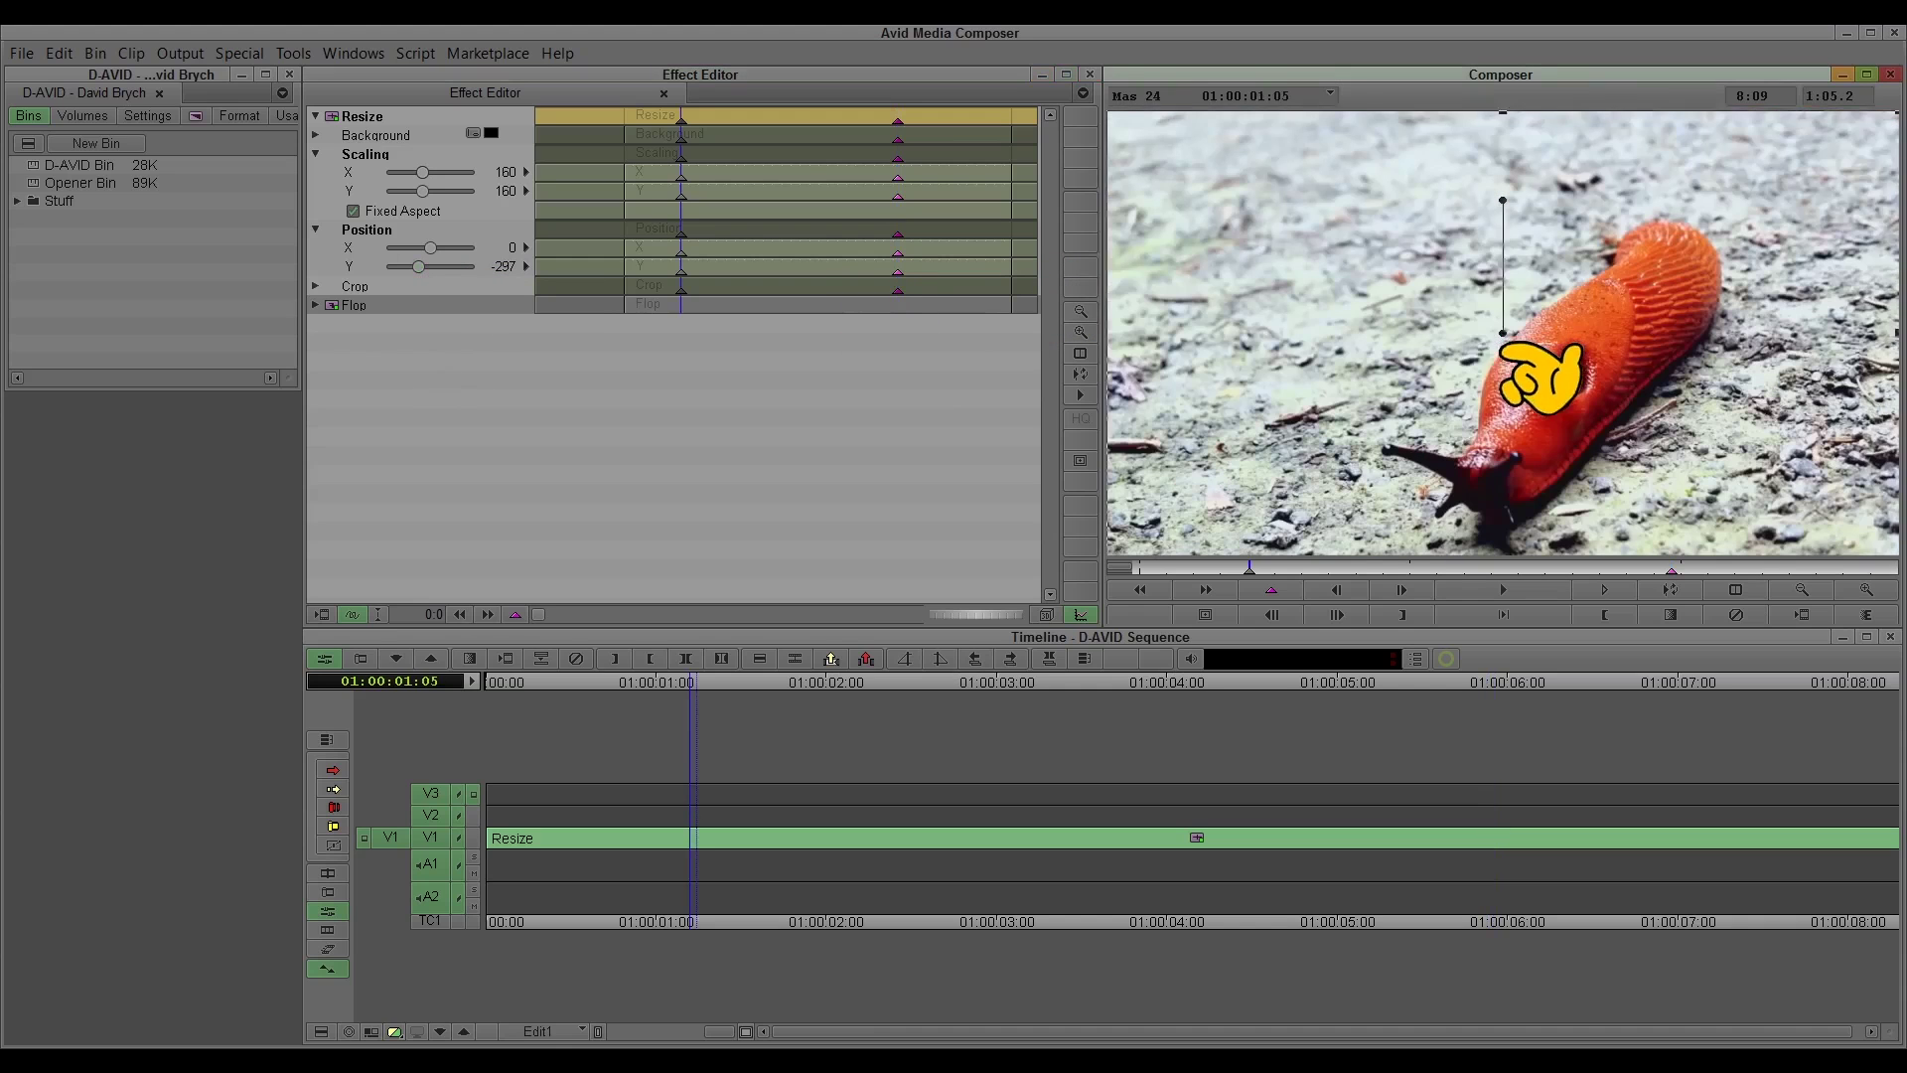
{"action": "left_click_drag", "start_coordinate": [1524, 371], "coordinate": [1569, 376]}
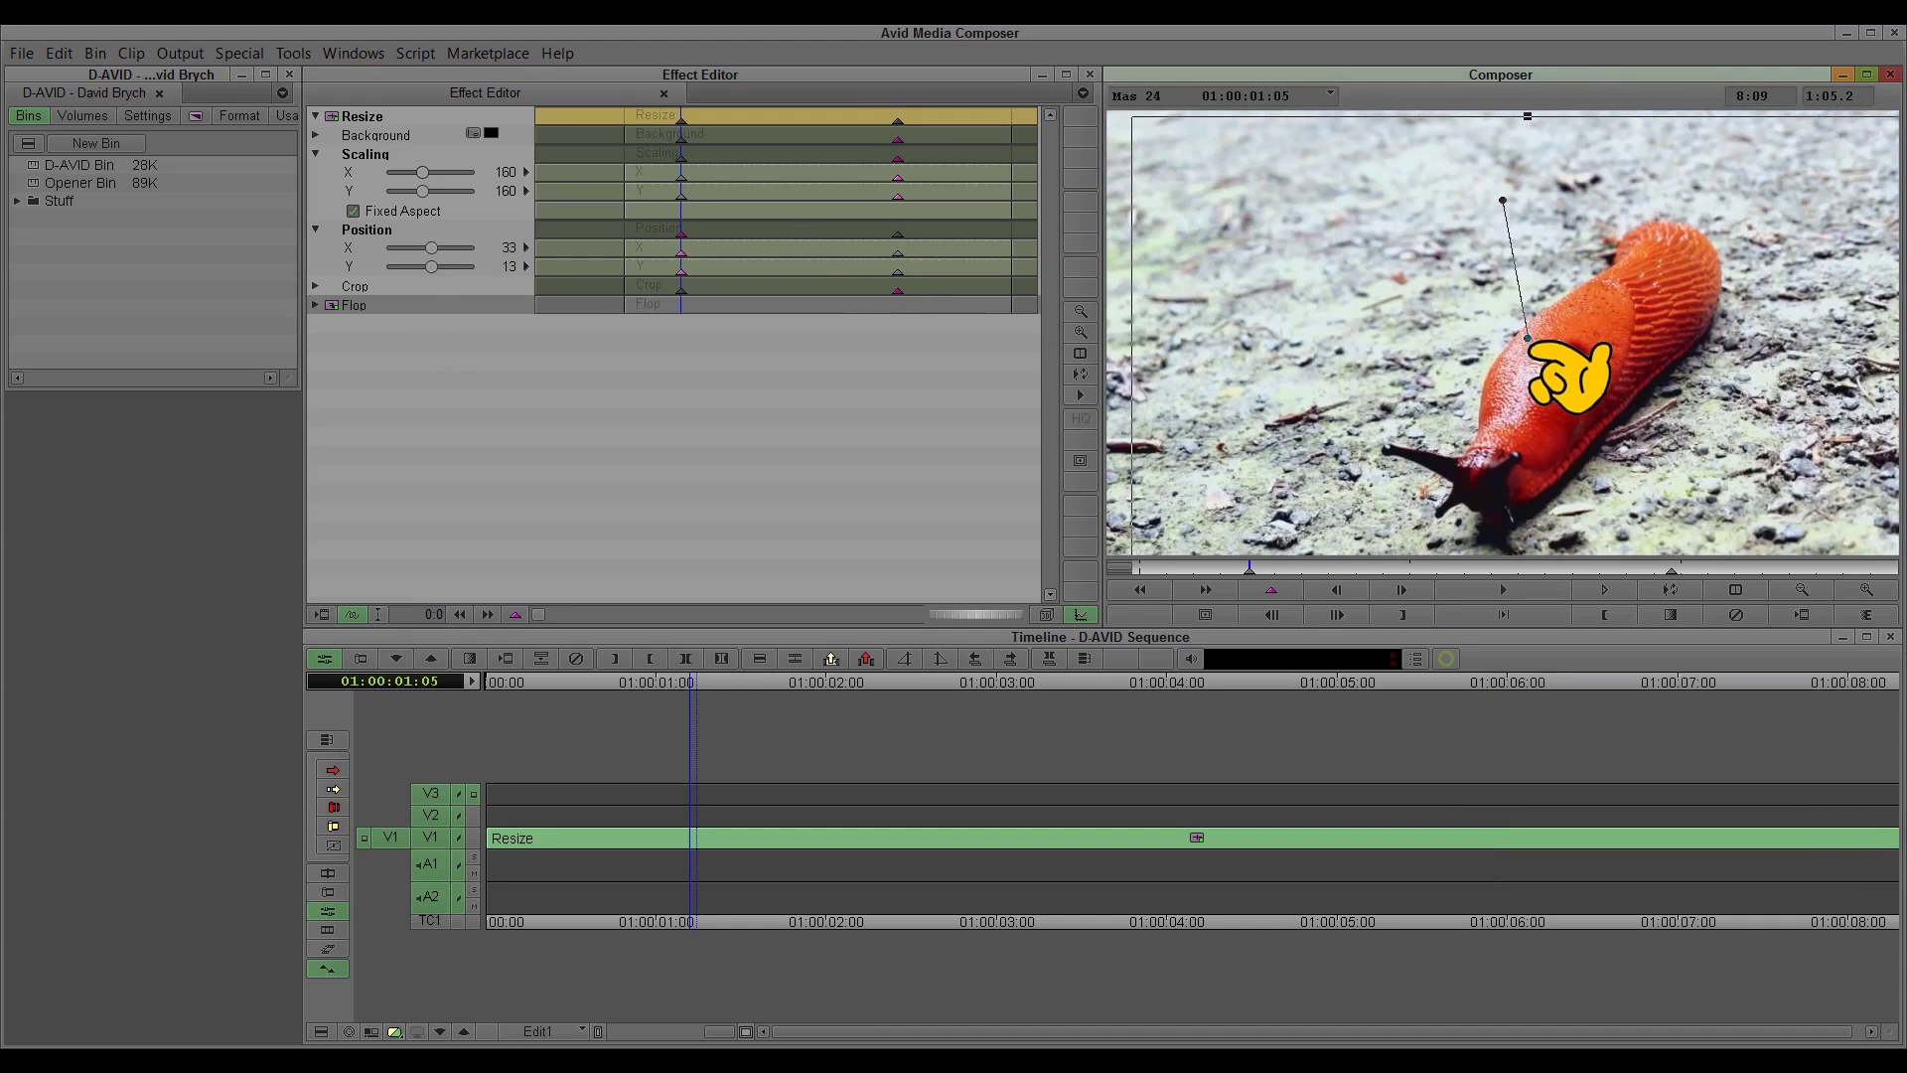
{"action": "key", "text": "ctrl+z"}
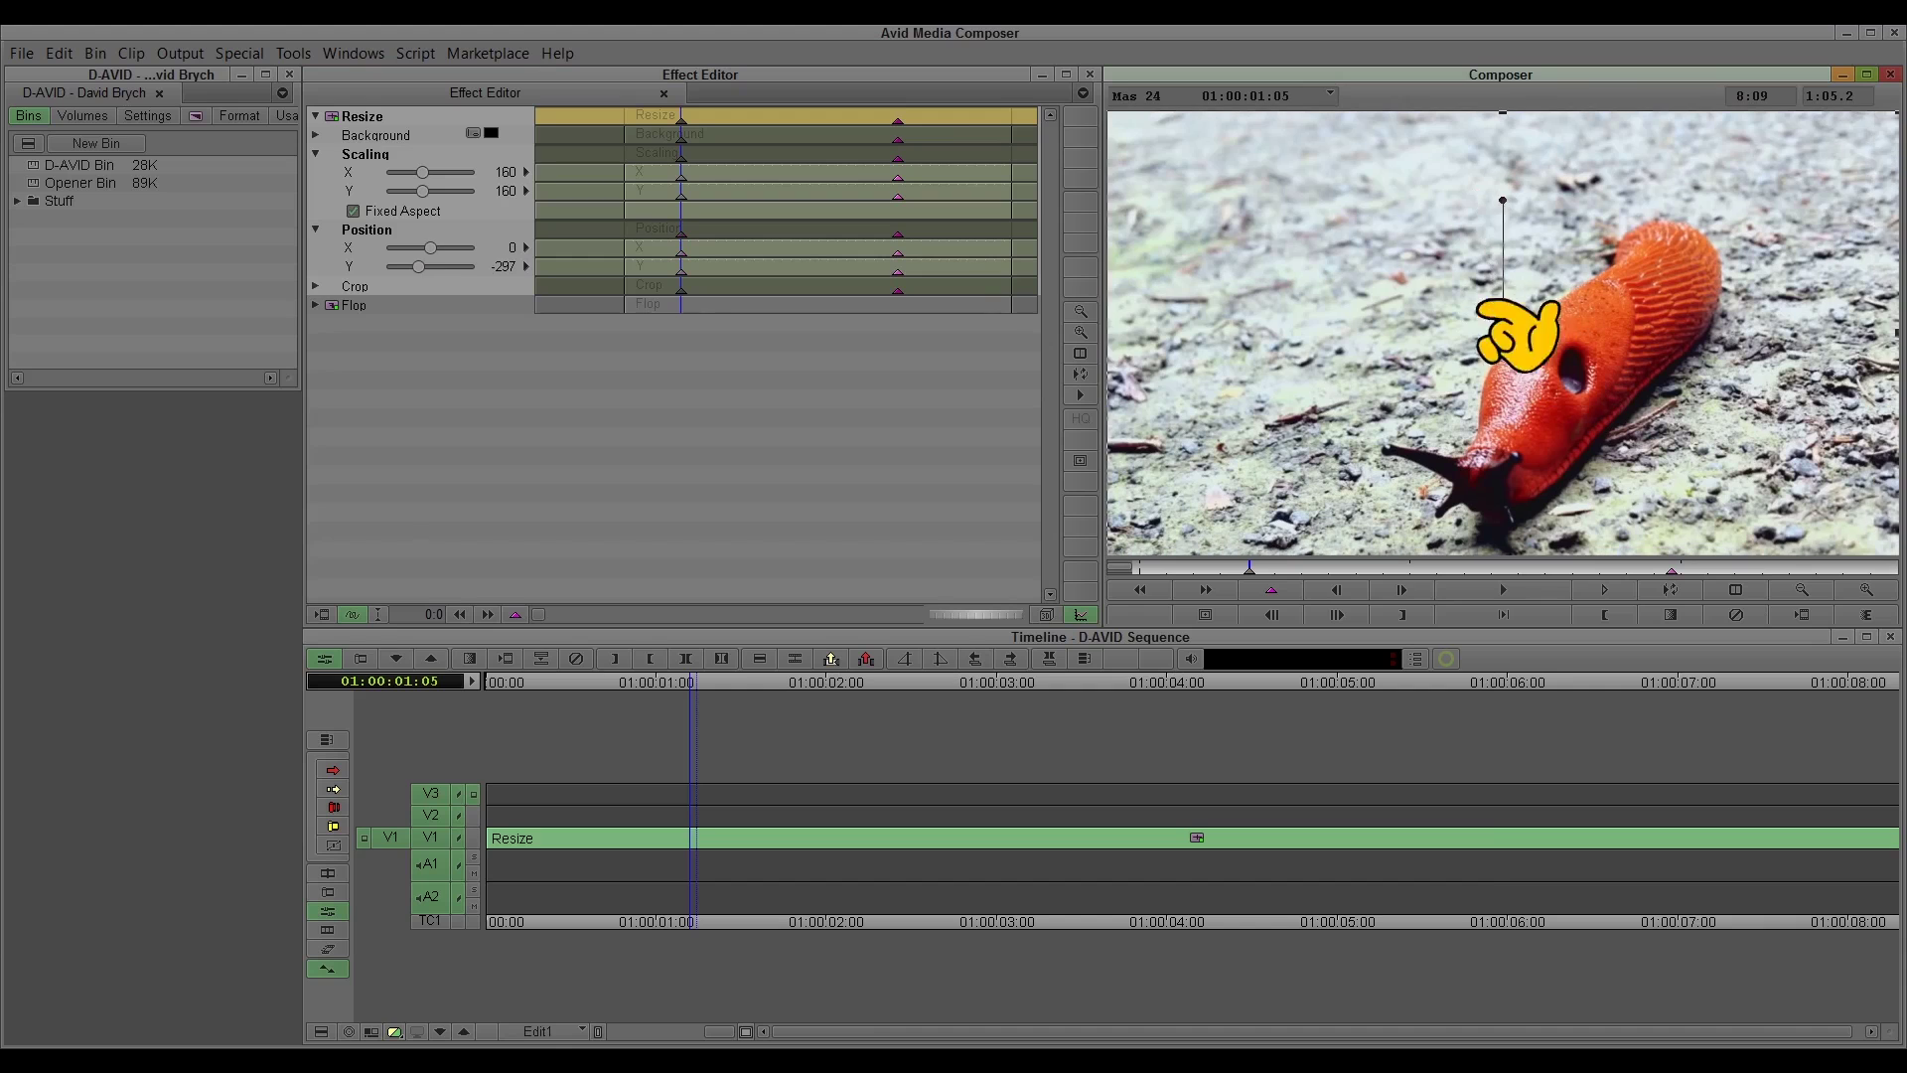
{"action": "left_click", "coordinate": [898, 123]}
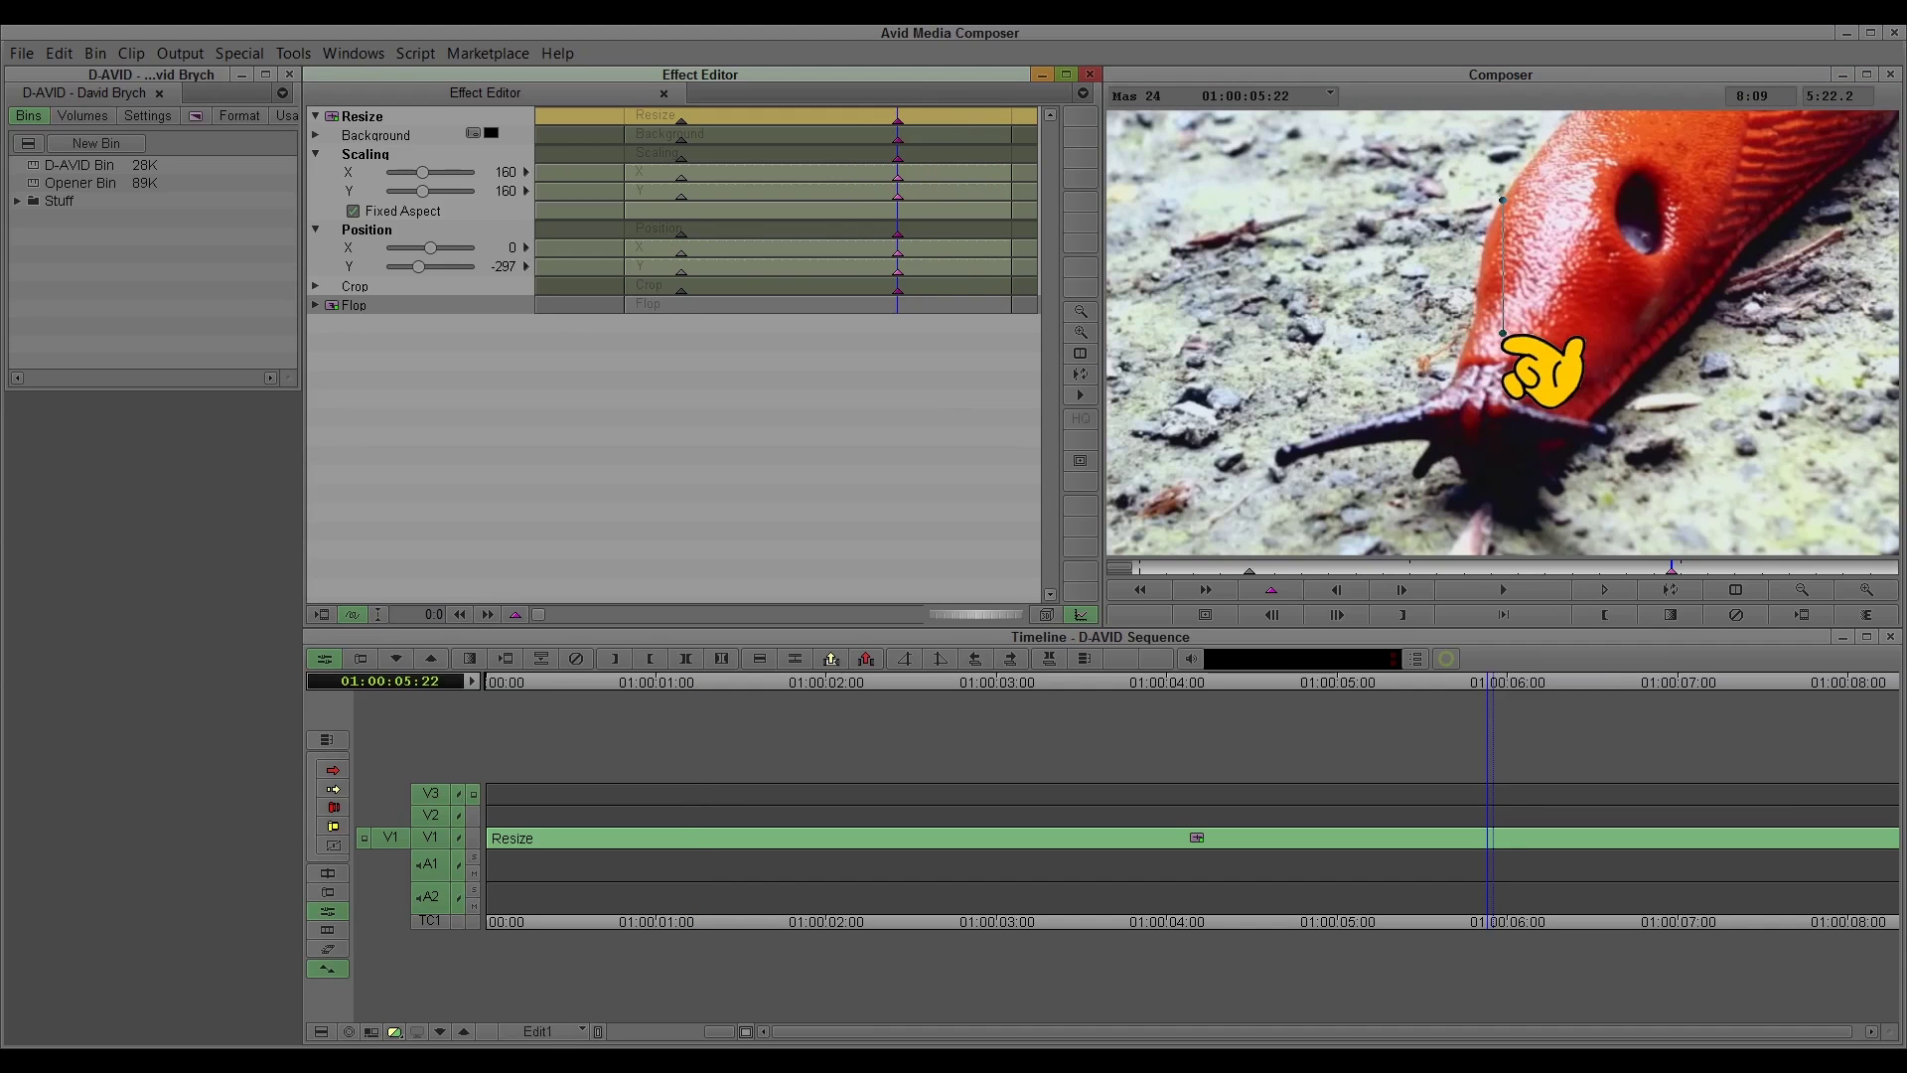
{"action": "left_click", "coordinate": [1503, 335]}
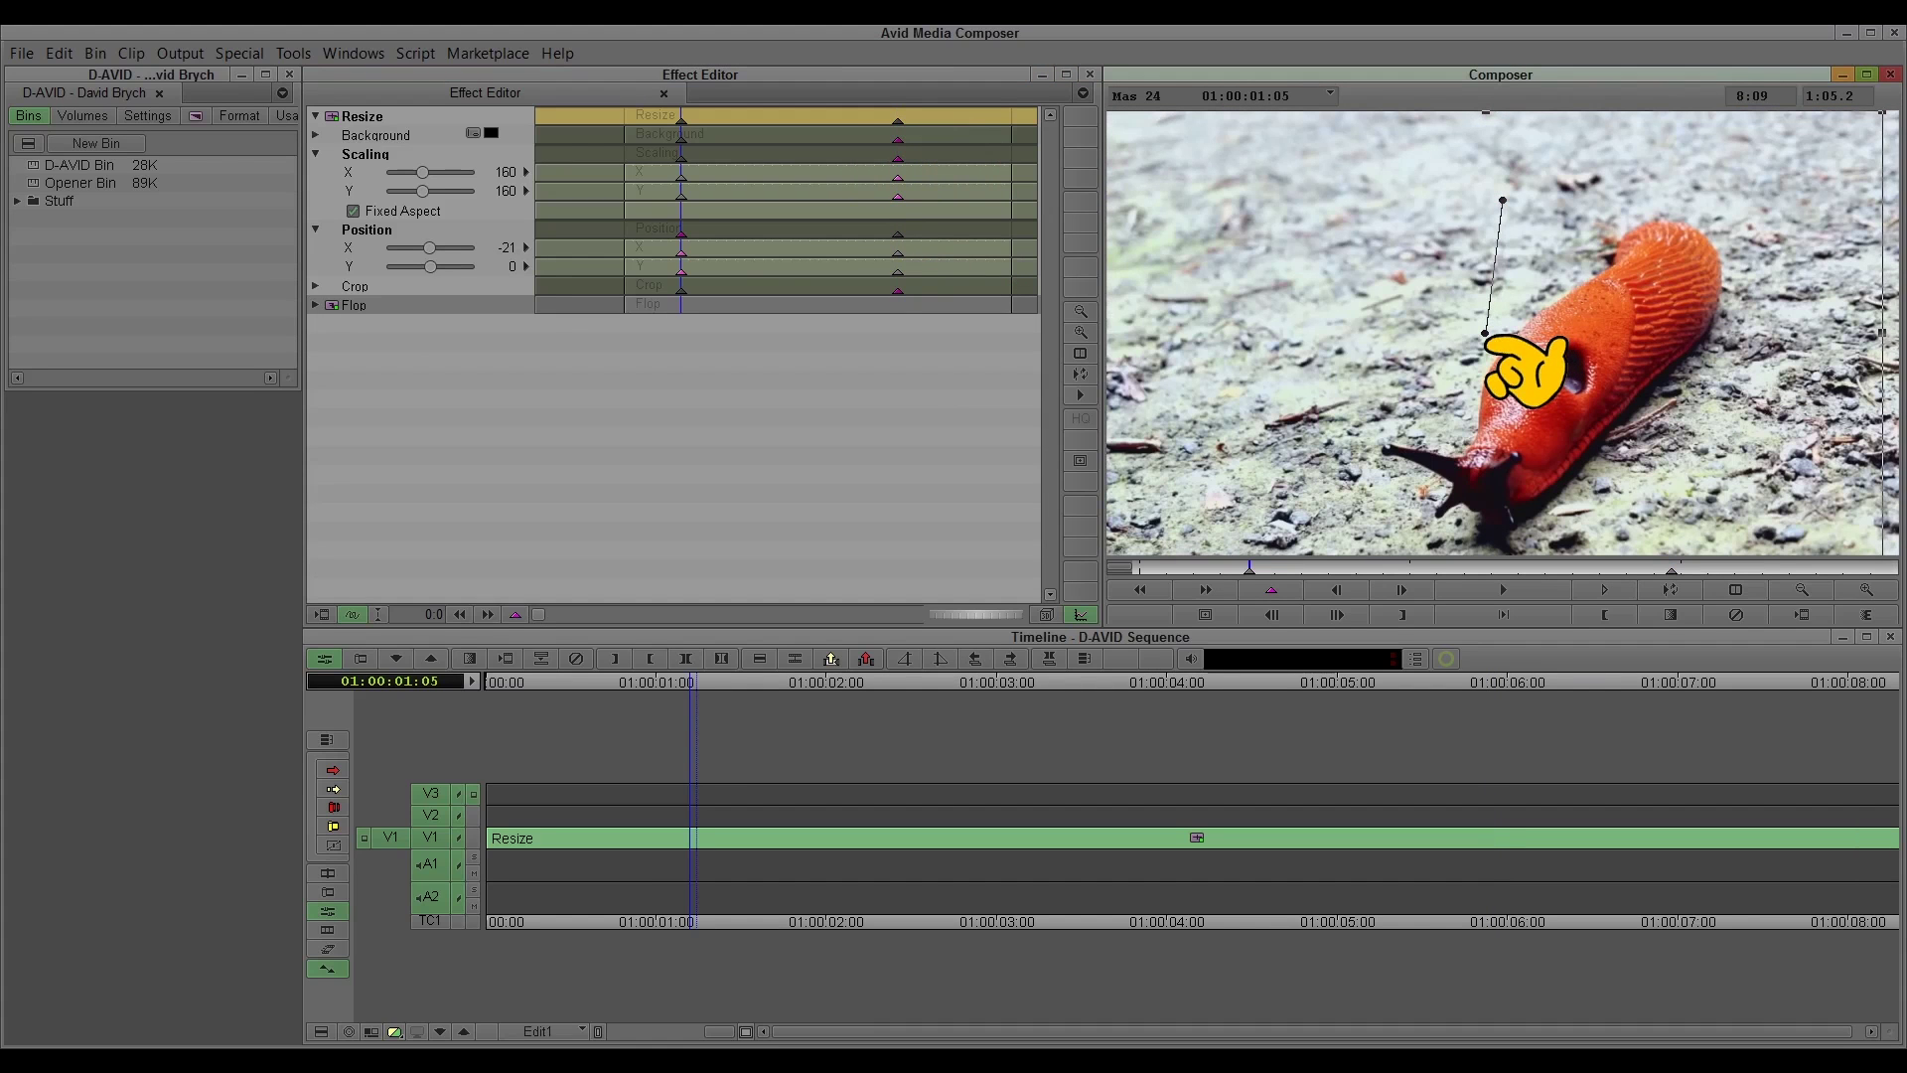
{"action": "left_click_drag", "start_coordinate": [1487, 338], "coordinate": [1512, 354]}
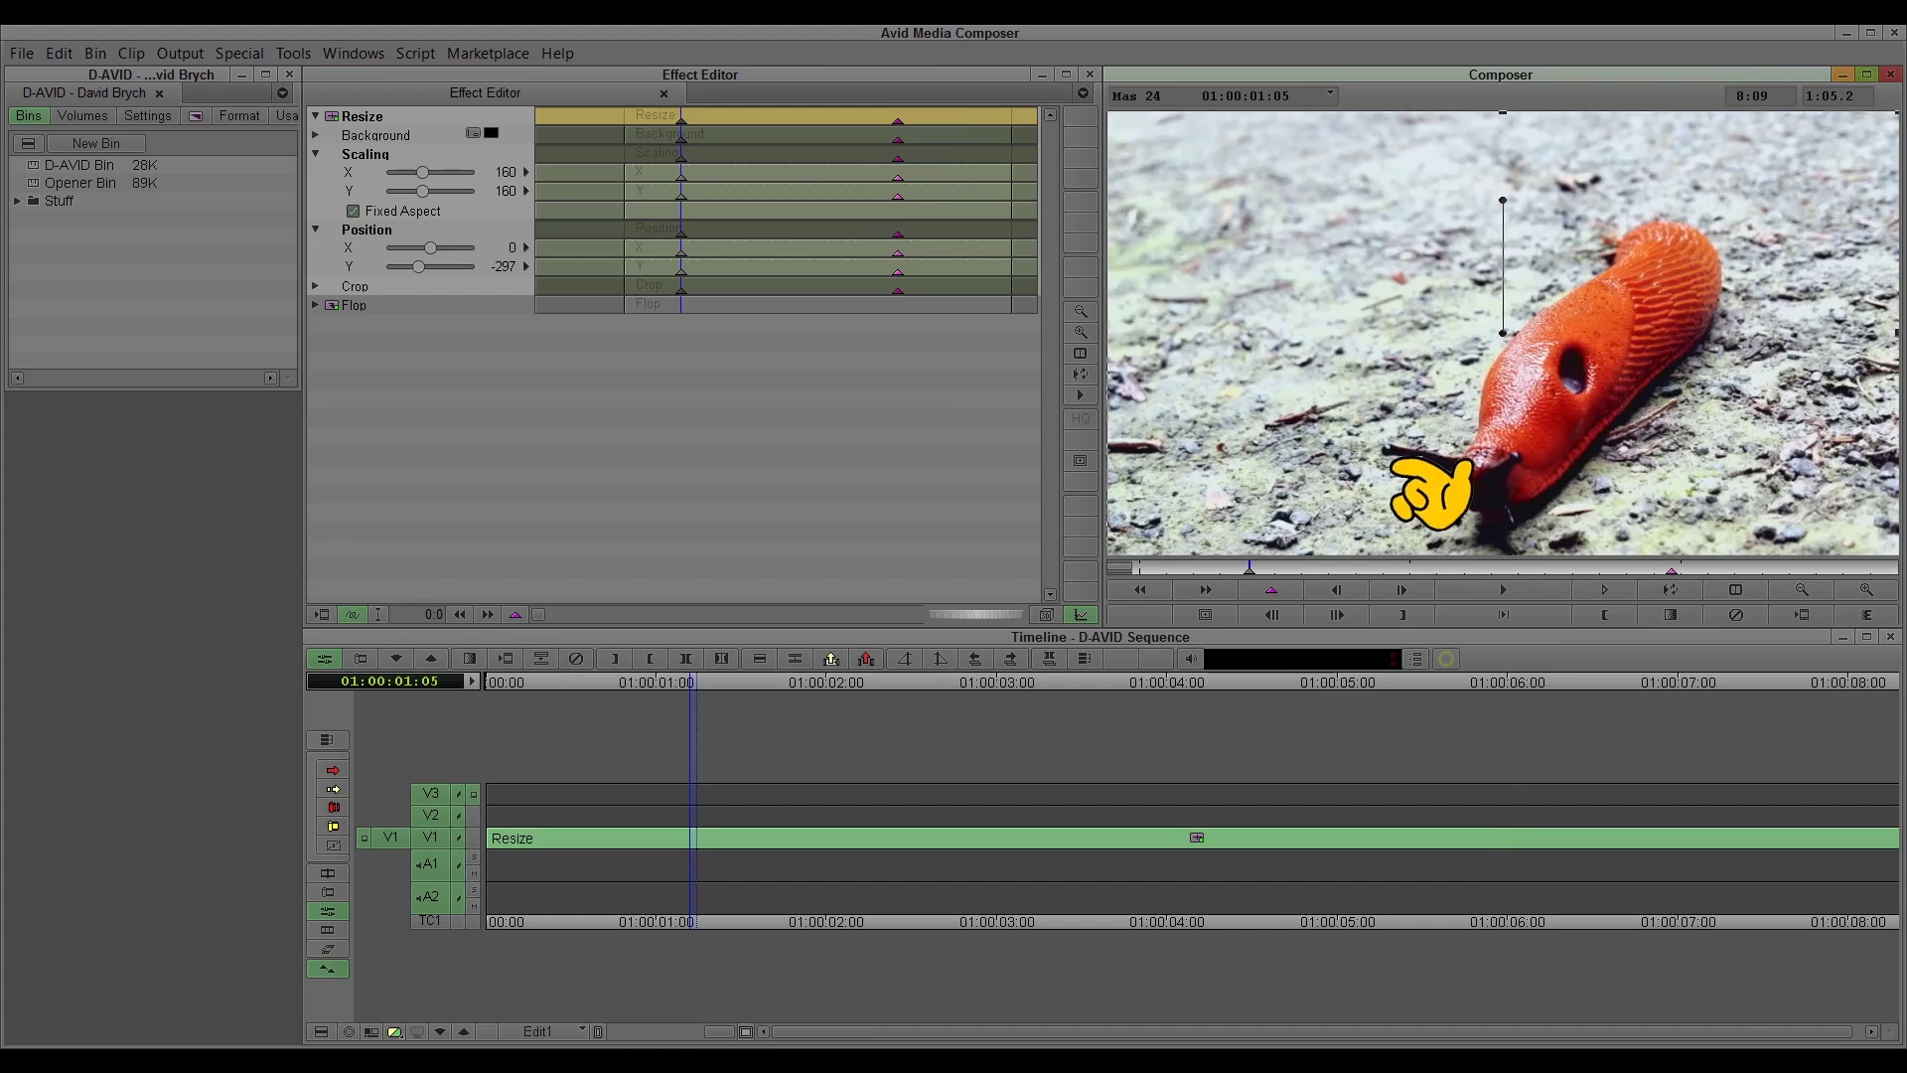
Step: Preview the zoom from the start to the 01:00:05:22 close-up keyframe
{"action": "left_click", "coordinate": [899, 129]}
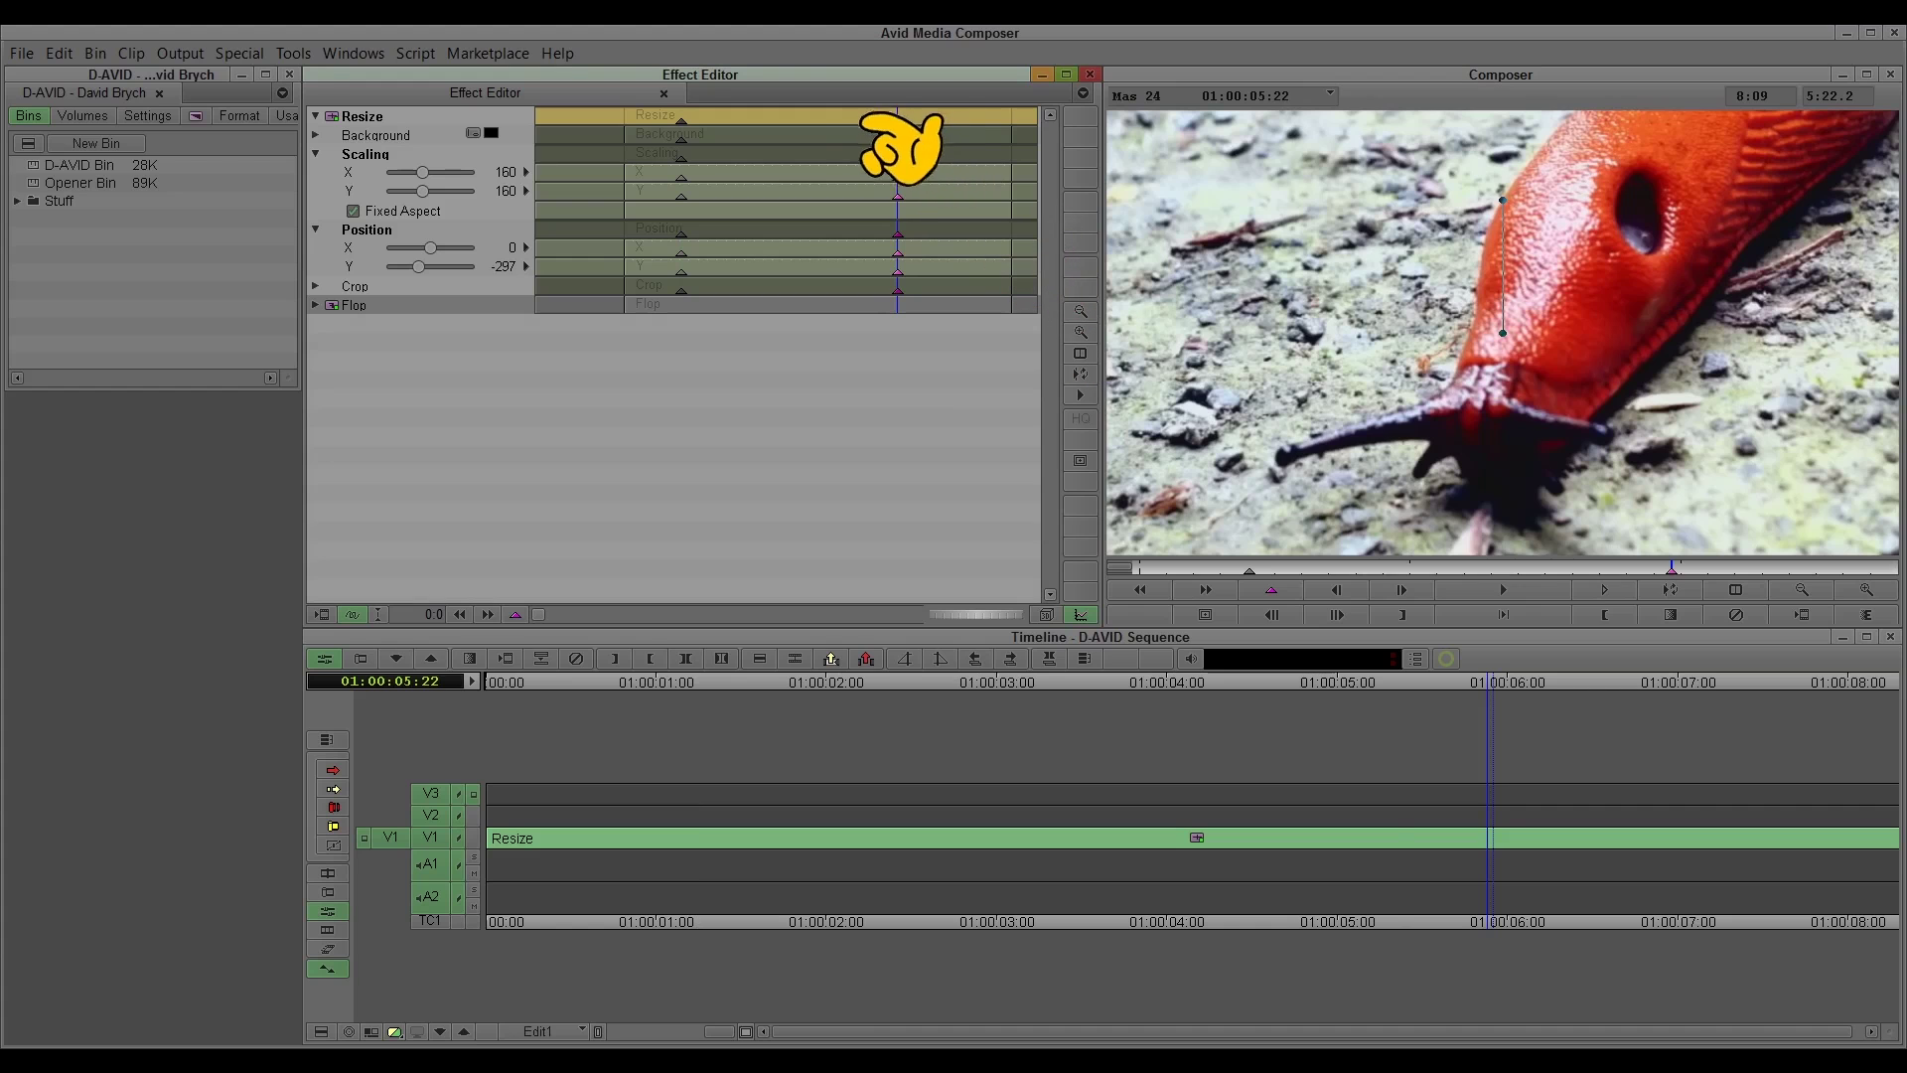
{"action": "left_click_drag", "start_coordinate": [874, 124], "coordinate": [683, 122]}
{"action": "key", "text": "space"}
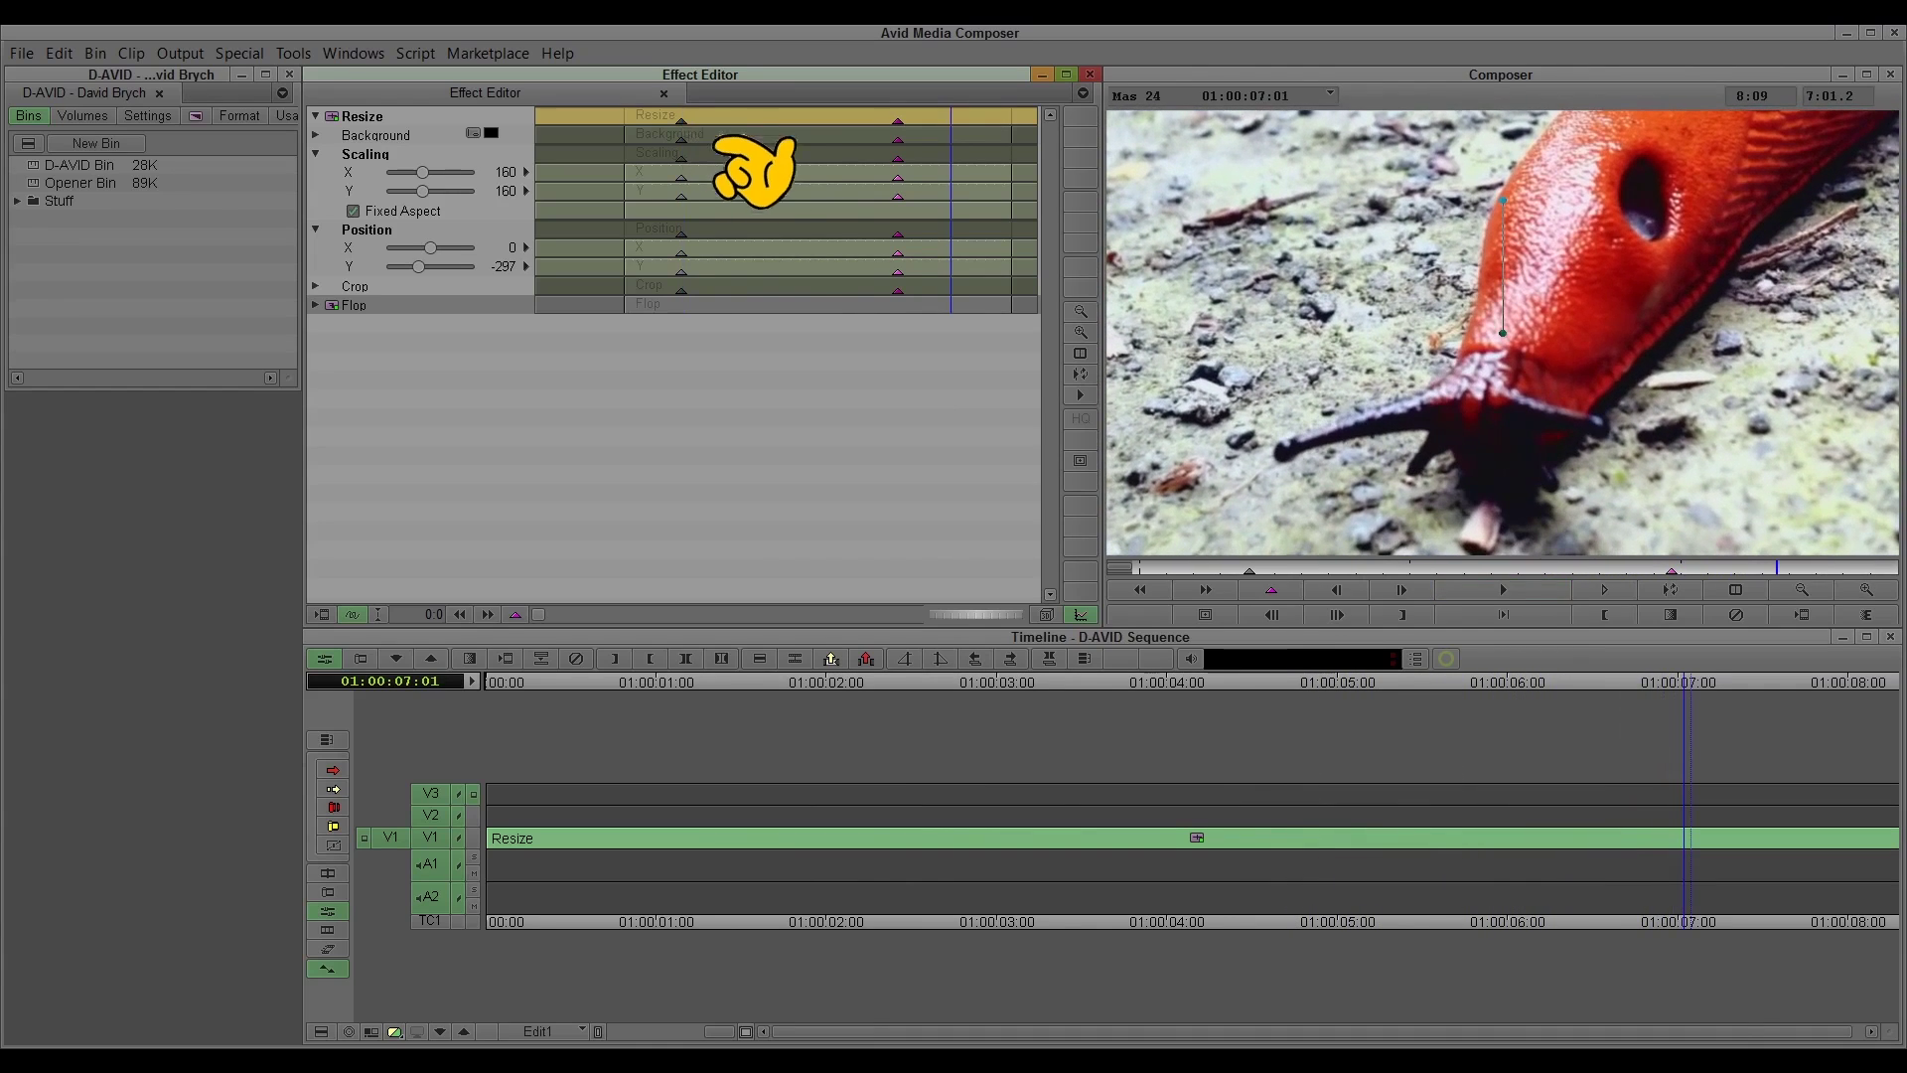
{"action": "left_click", "coordinate": [711, 124]}
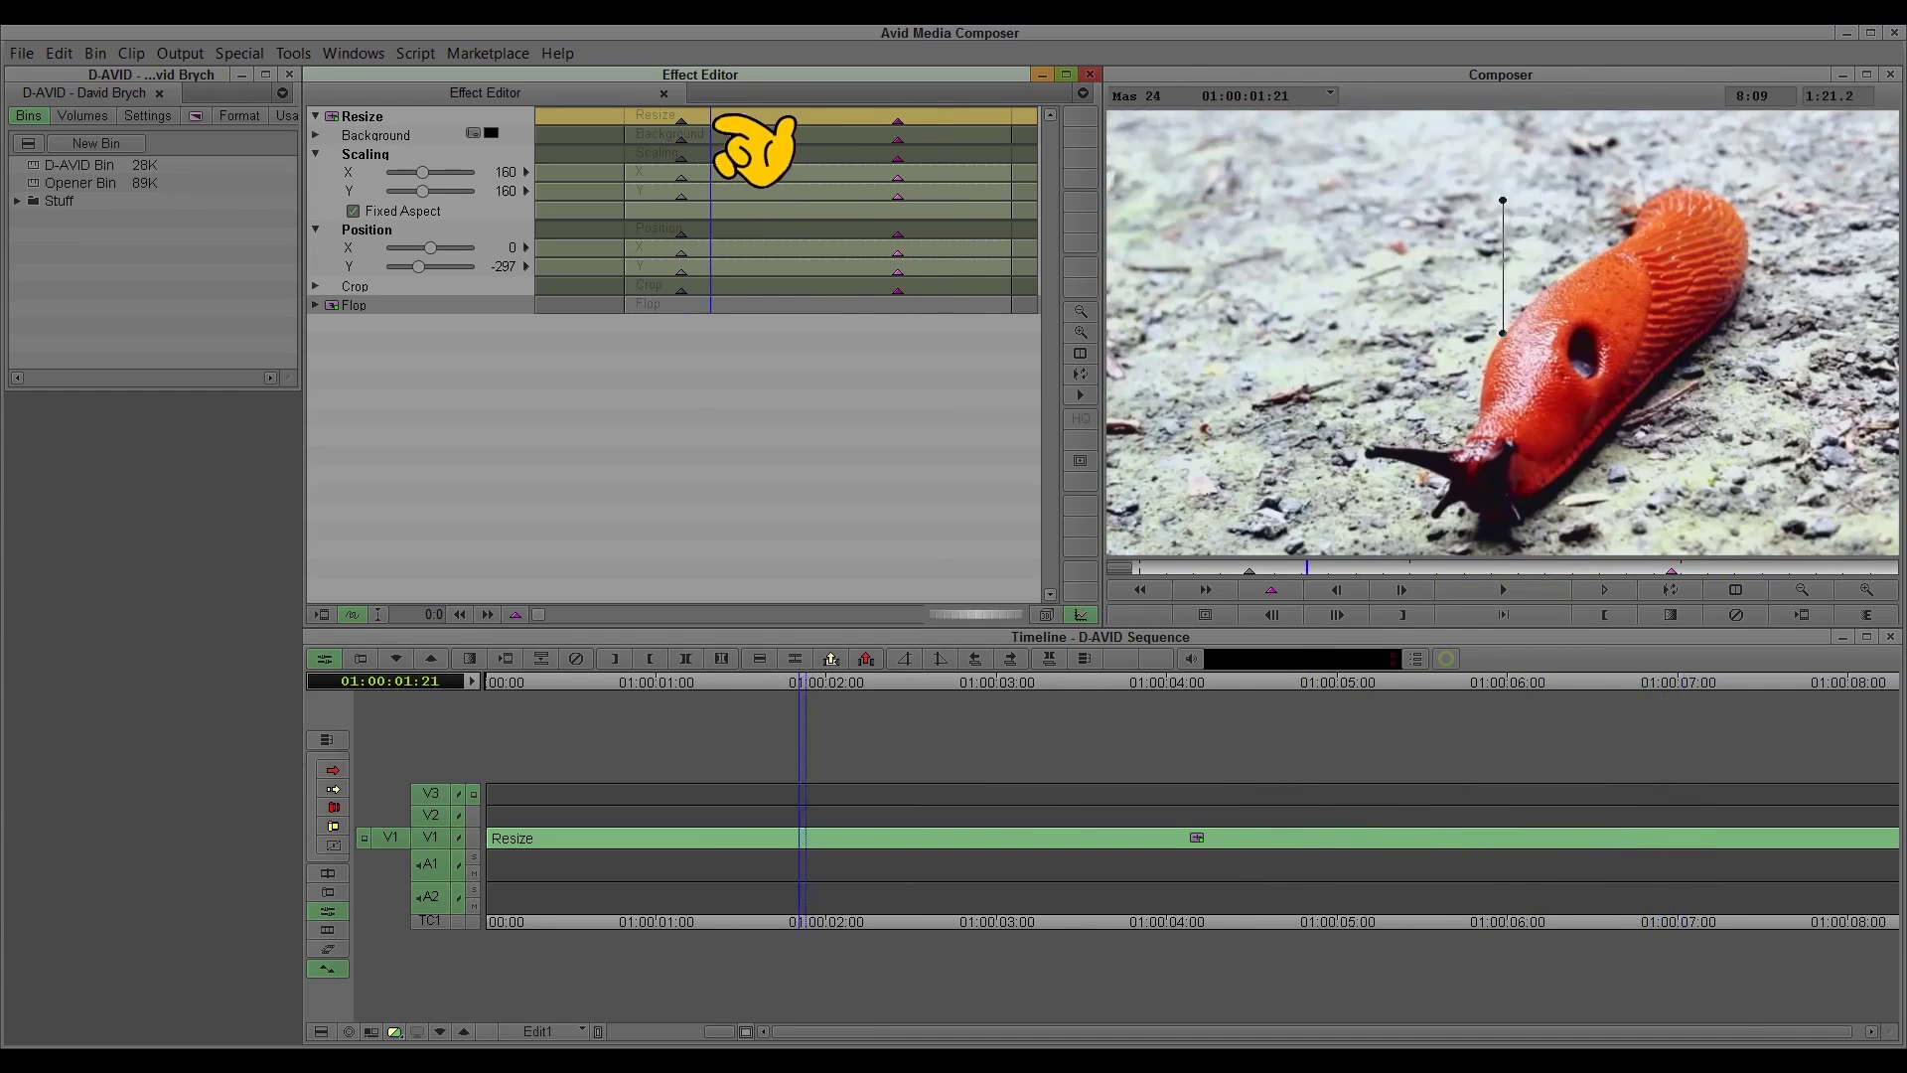
{"action": "left_click", "coordinate": [898, 159]}
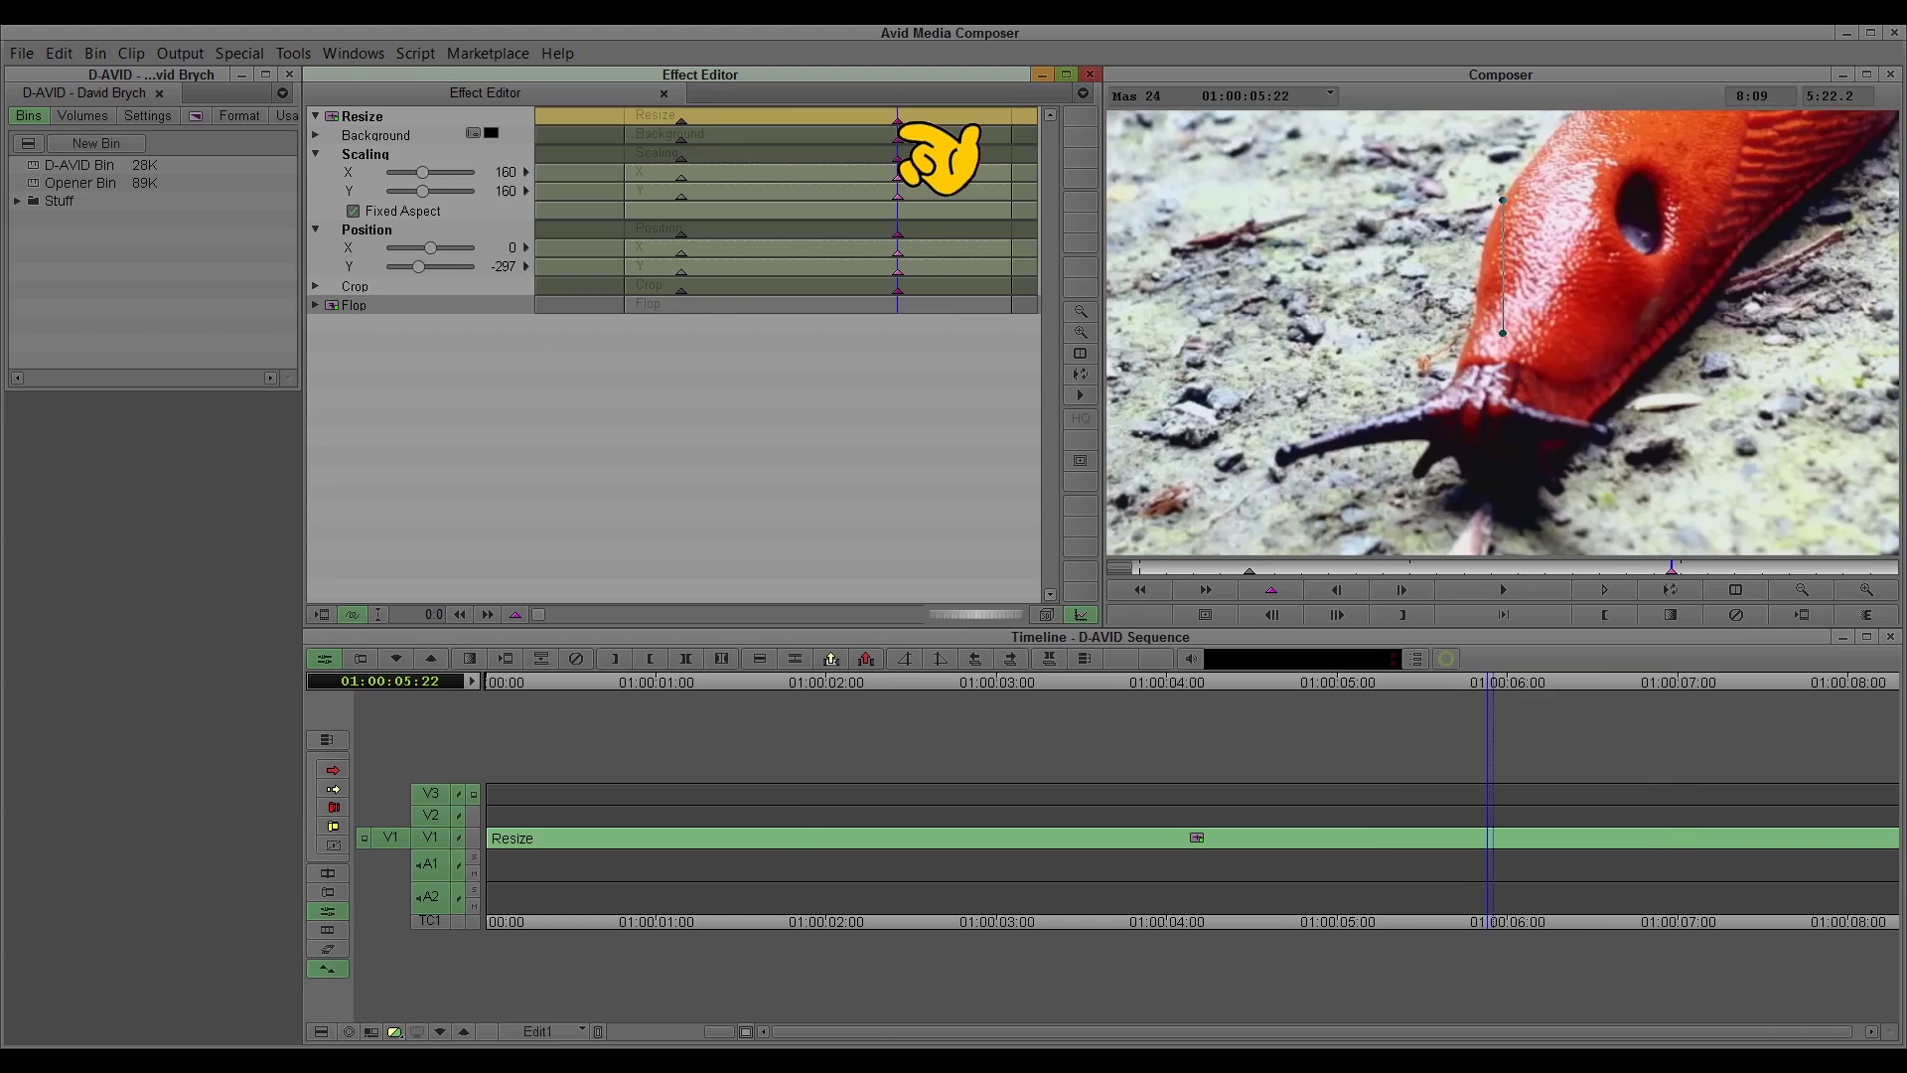
Step: Set the Resize keyframes to Spline interpolation and play the zoom from the first keyframe
{"action": "right_click", "coordinate": [902, 129]}
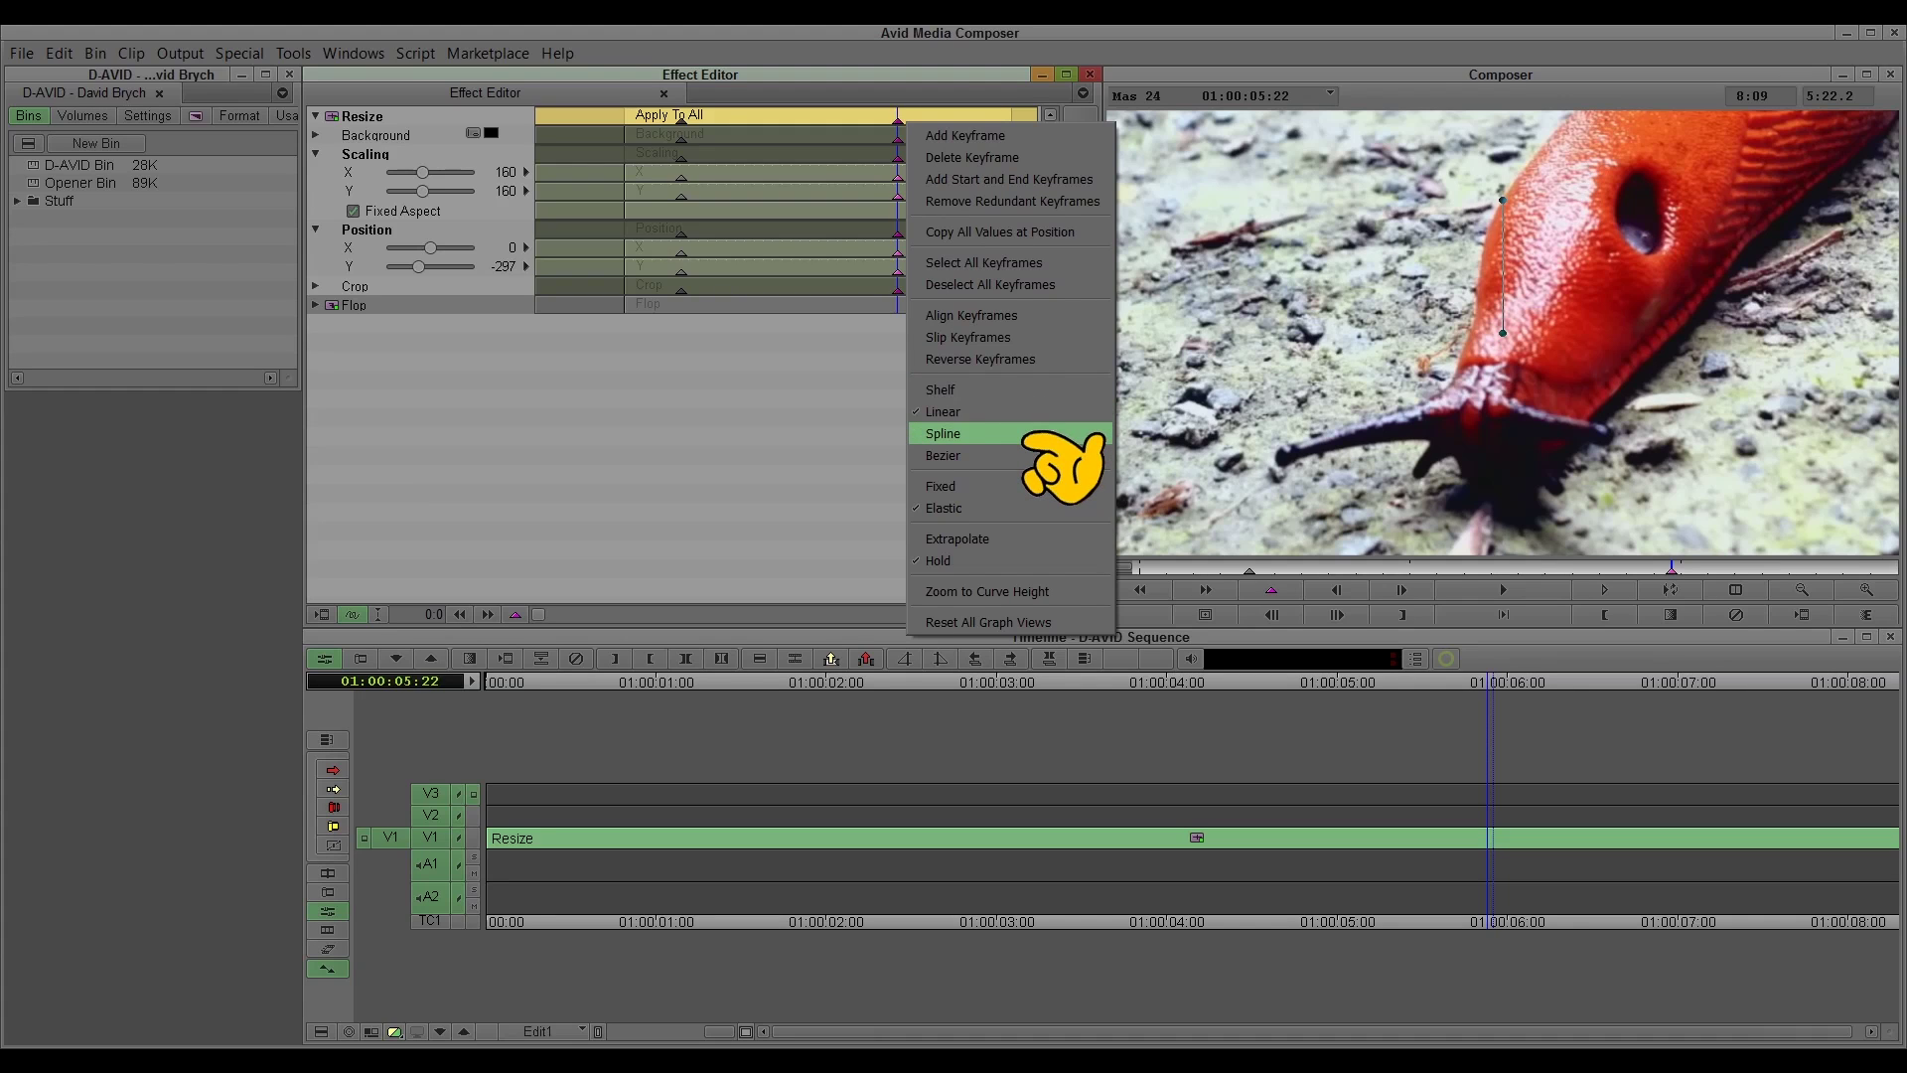
{"action": "left_click", "coordinate": [1033, 435]}
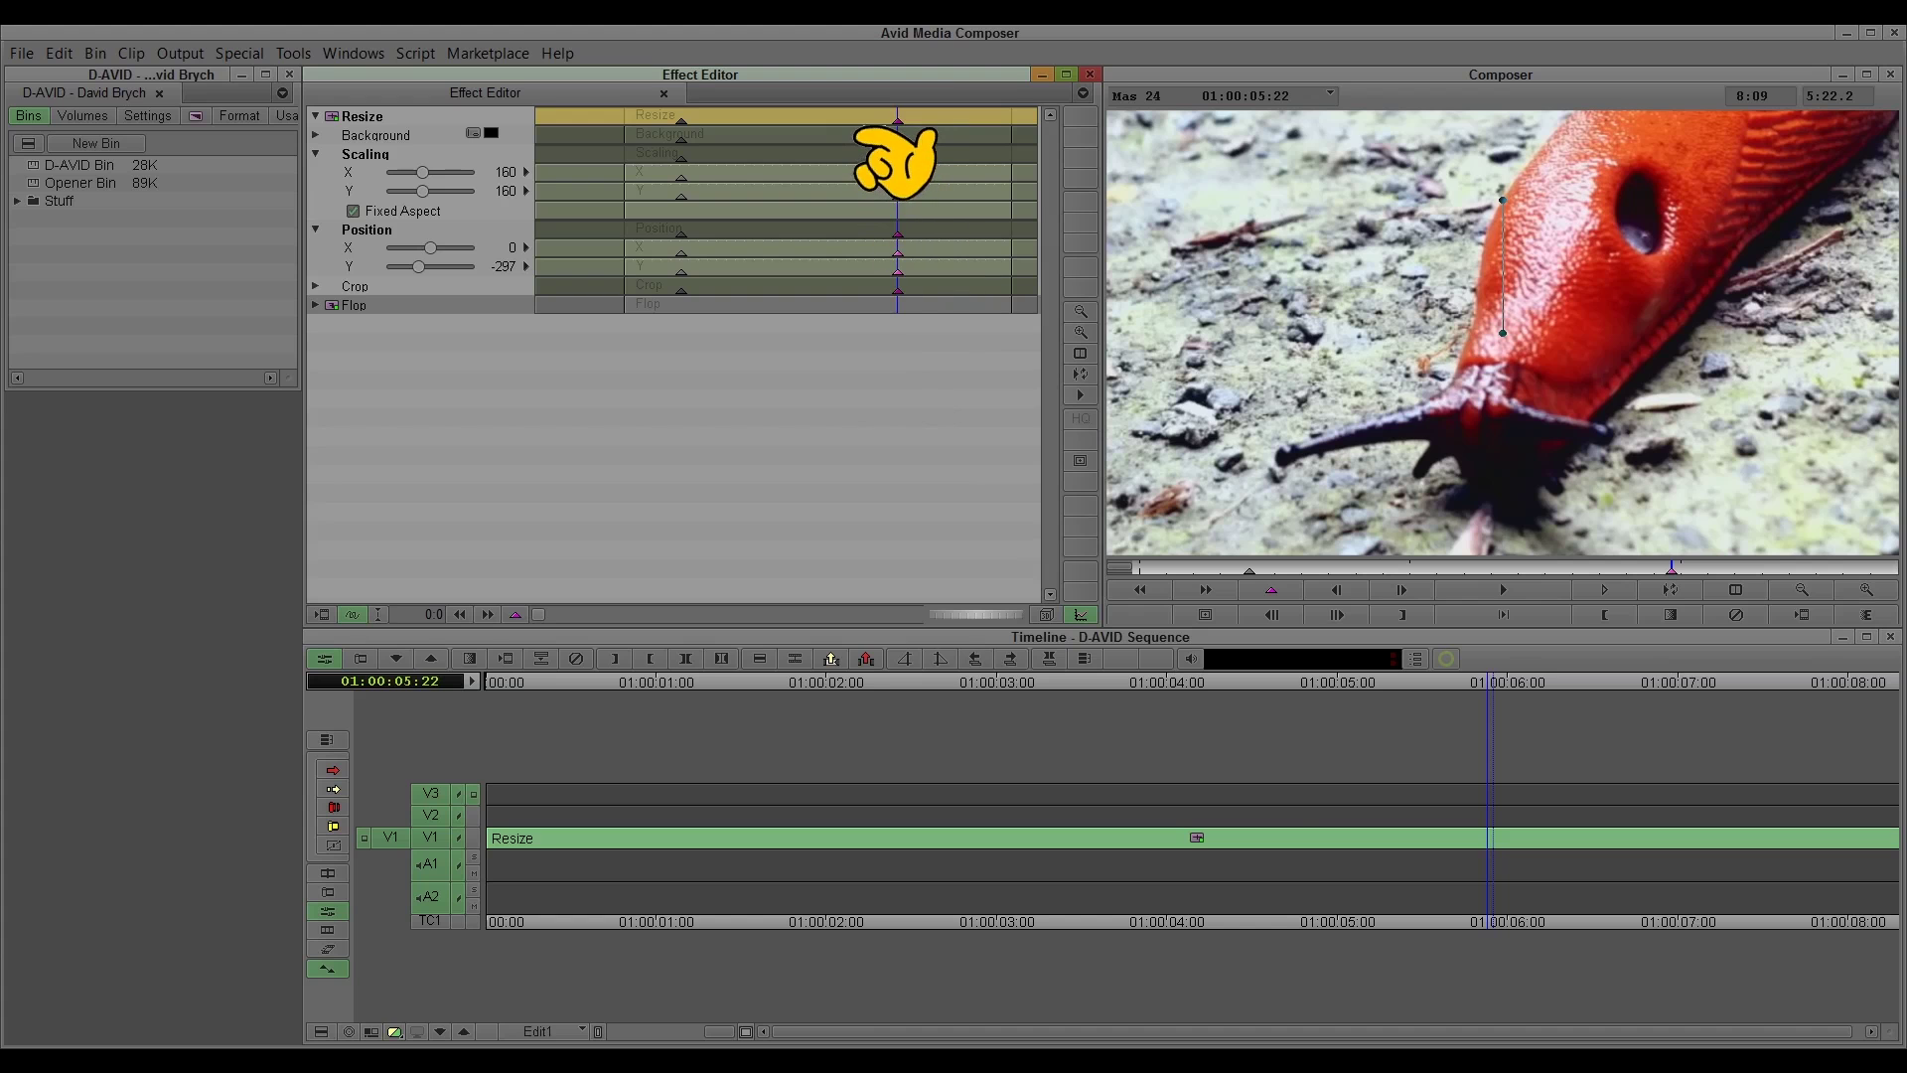
{"action": "left_click_drag", "start_coordinate": [852, 159], "coordinate": [661, 155]}
{"action": "key", "text": "space"}
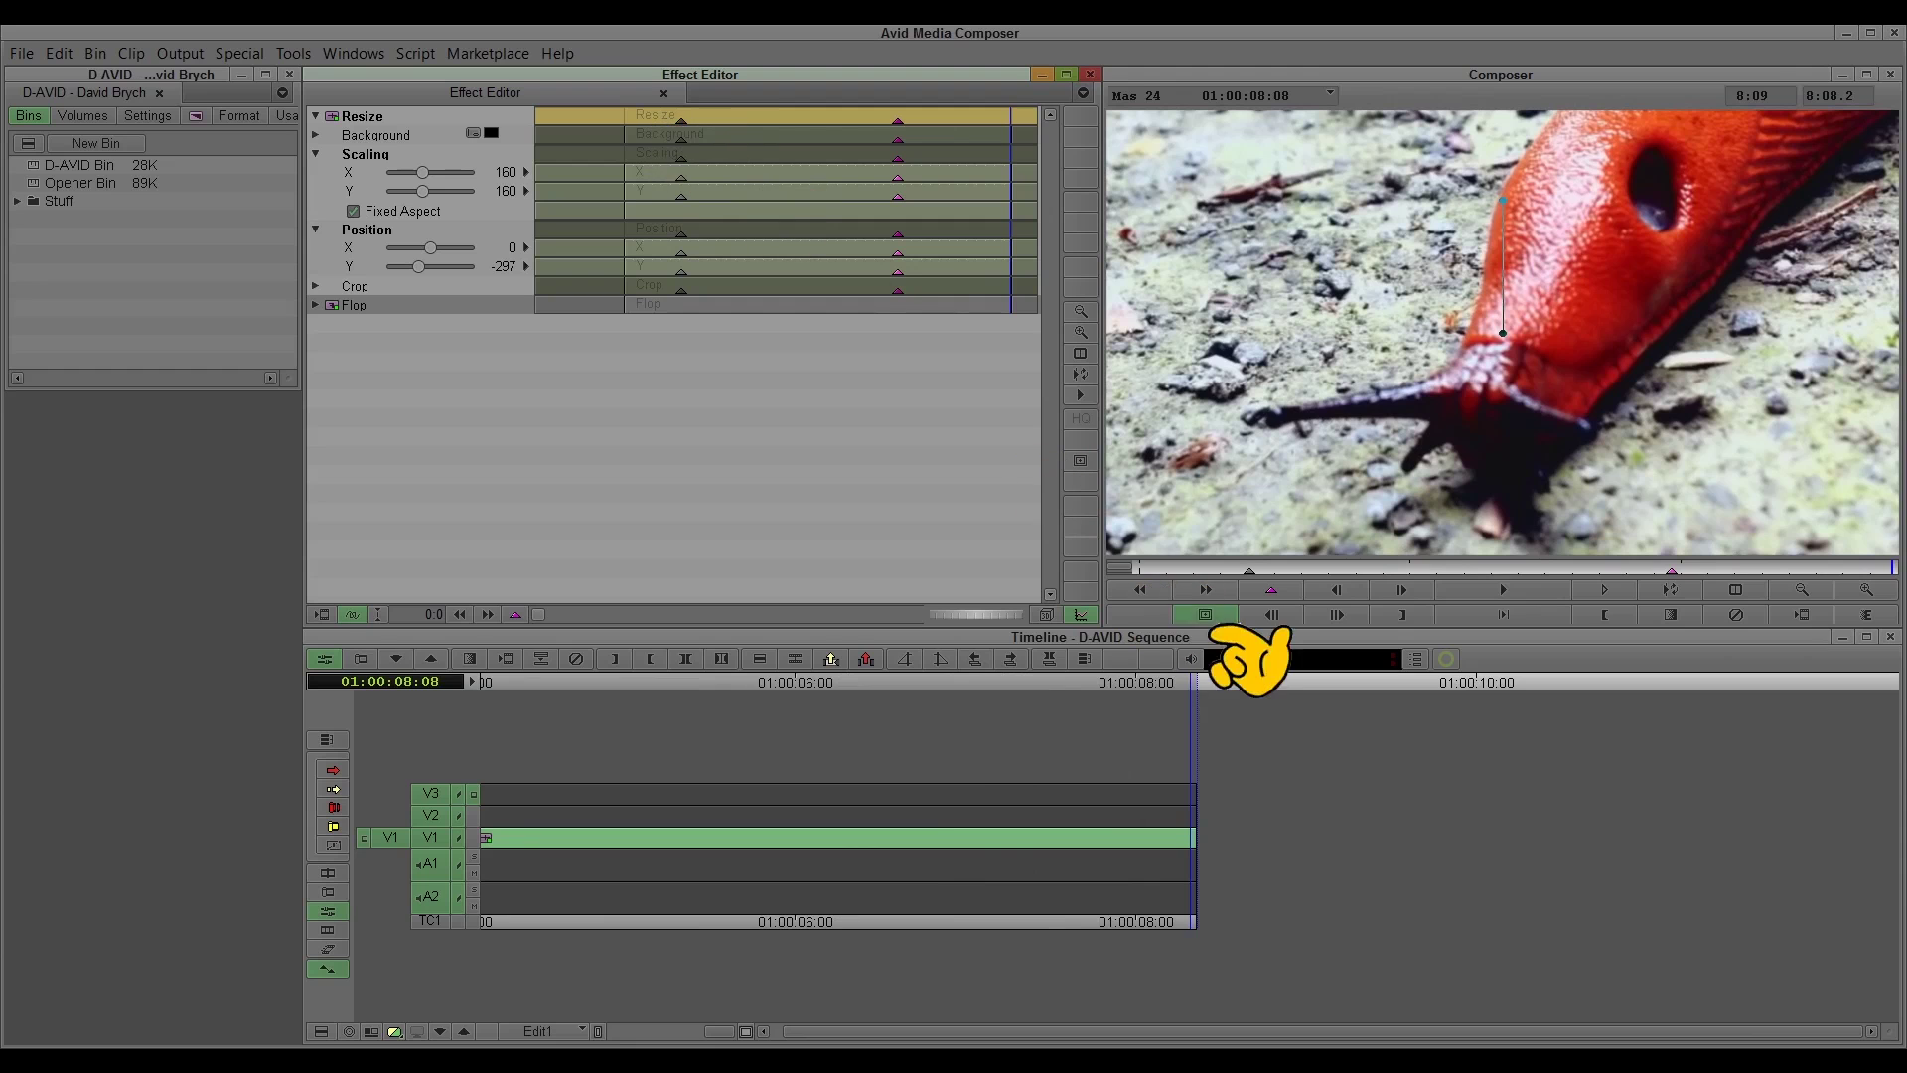
{"action": "left_click", "coordinate": [700, 154]}
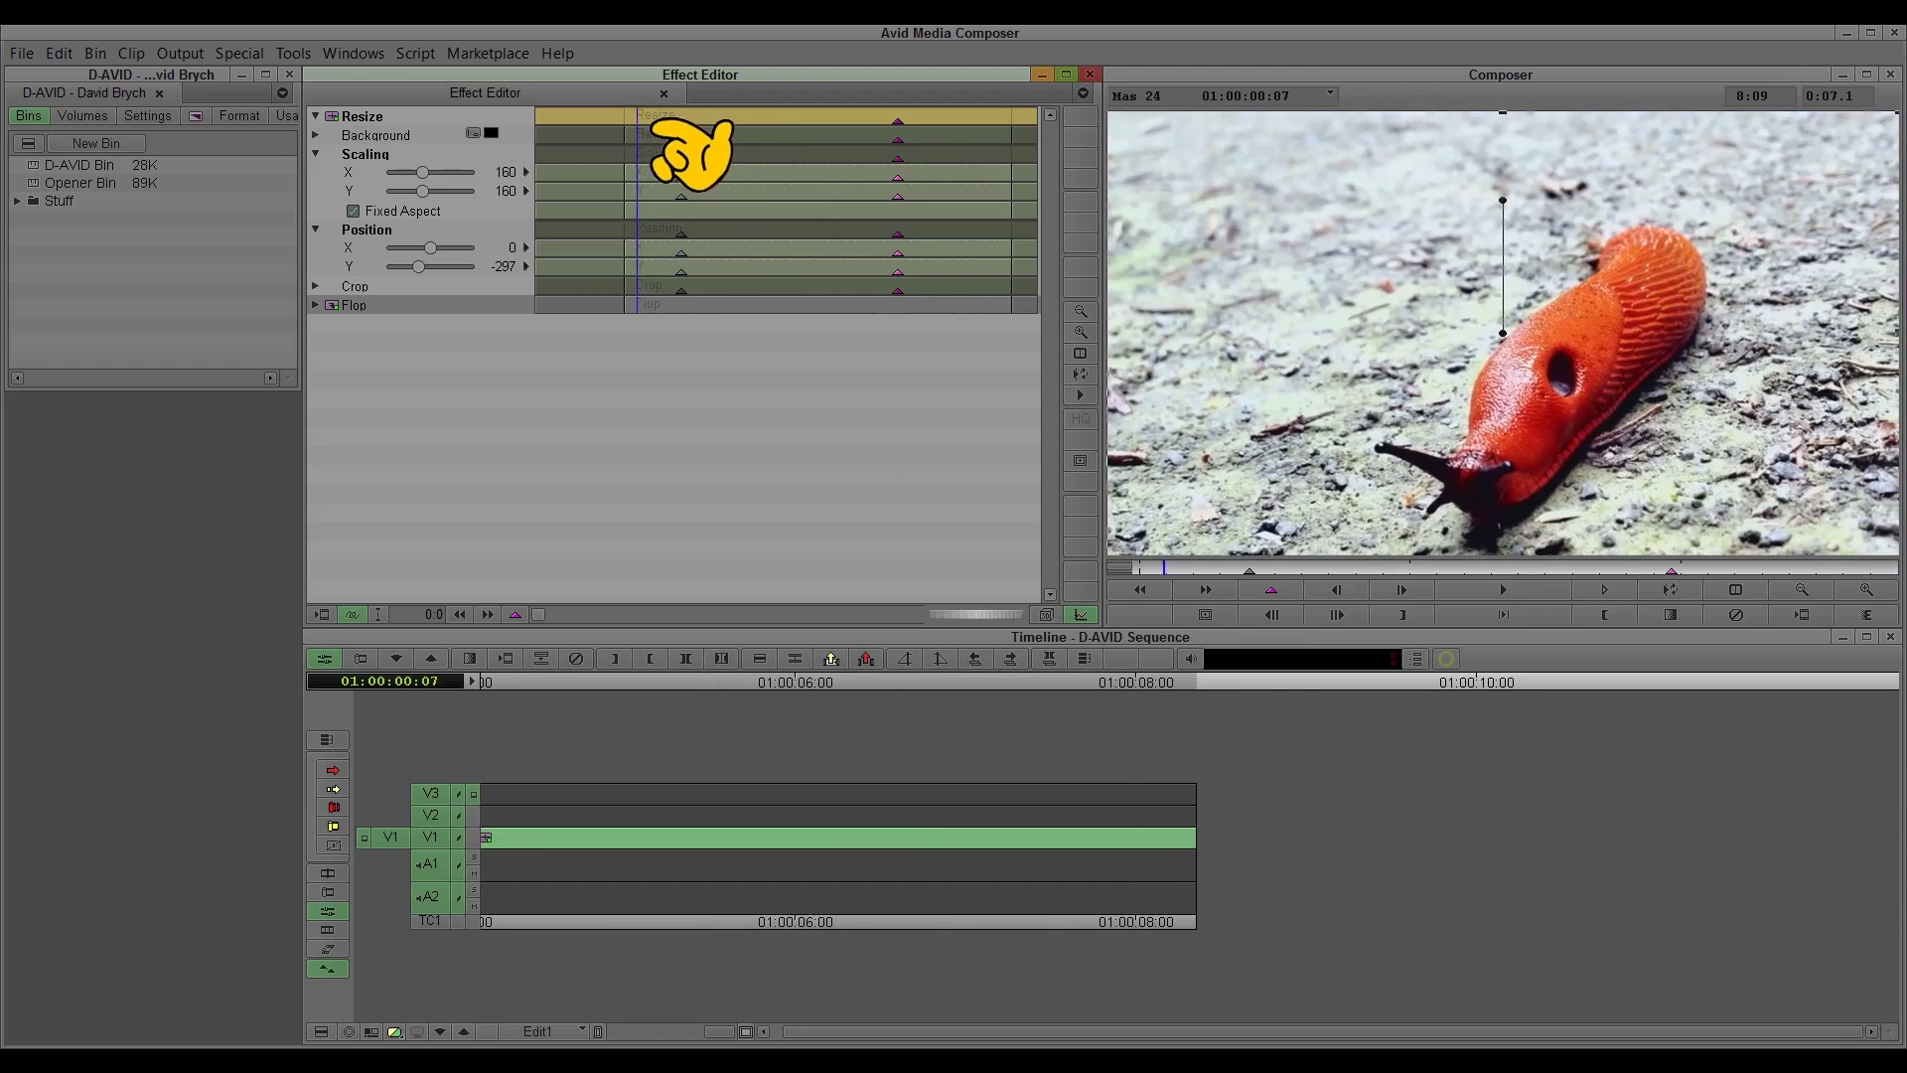
{"action": "left_click_drag", "start_coordinate": [737, 120], "coordinate": [639, 117]}
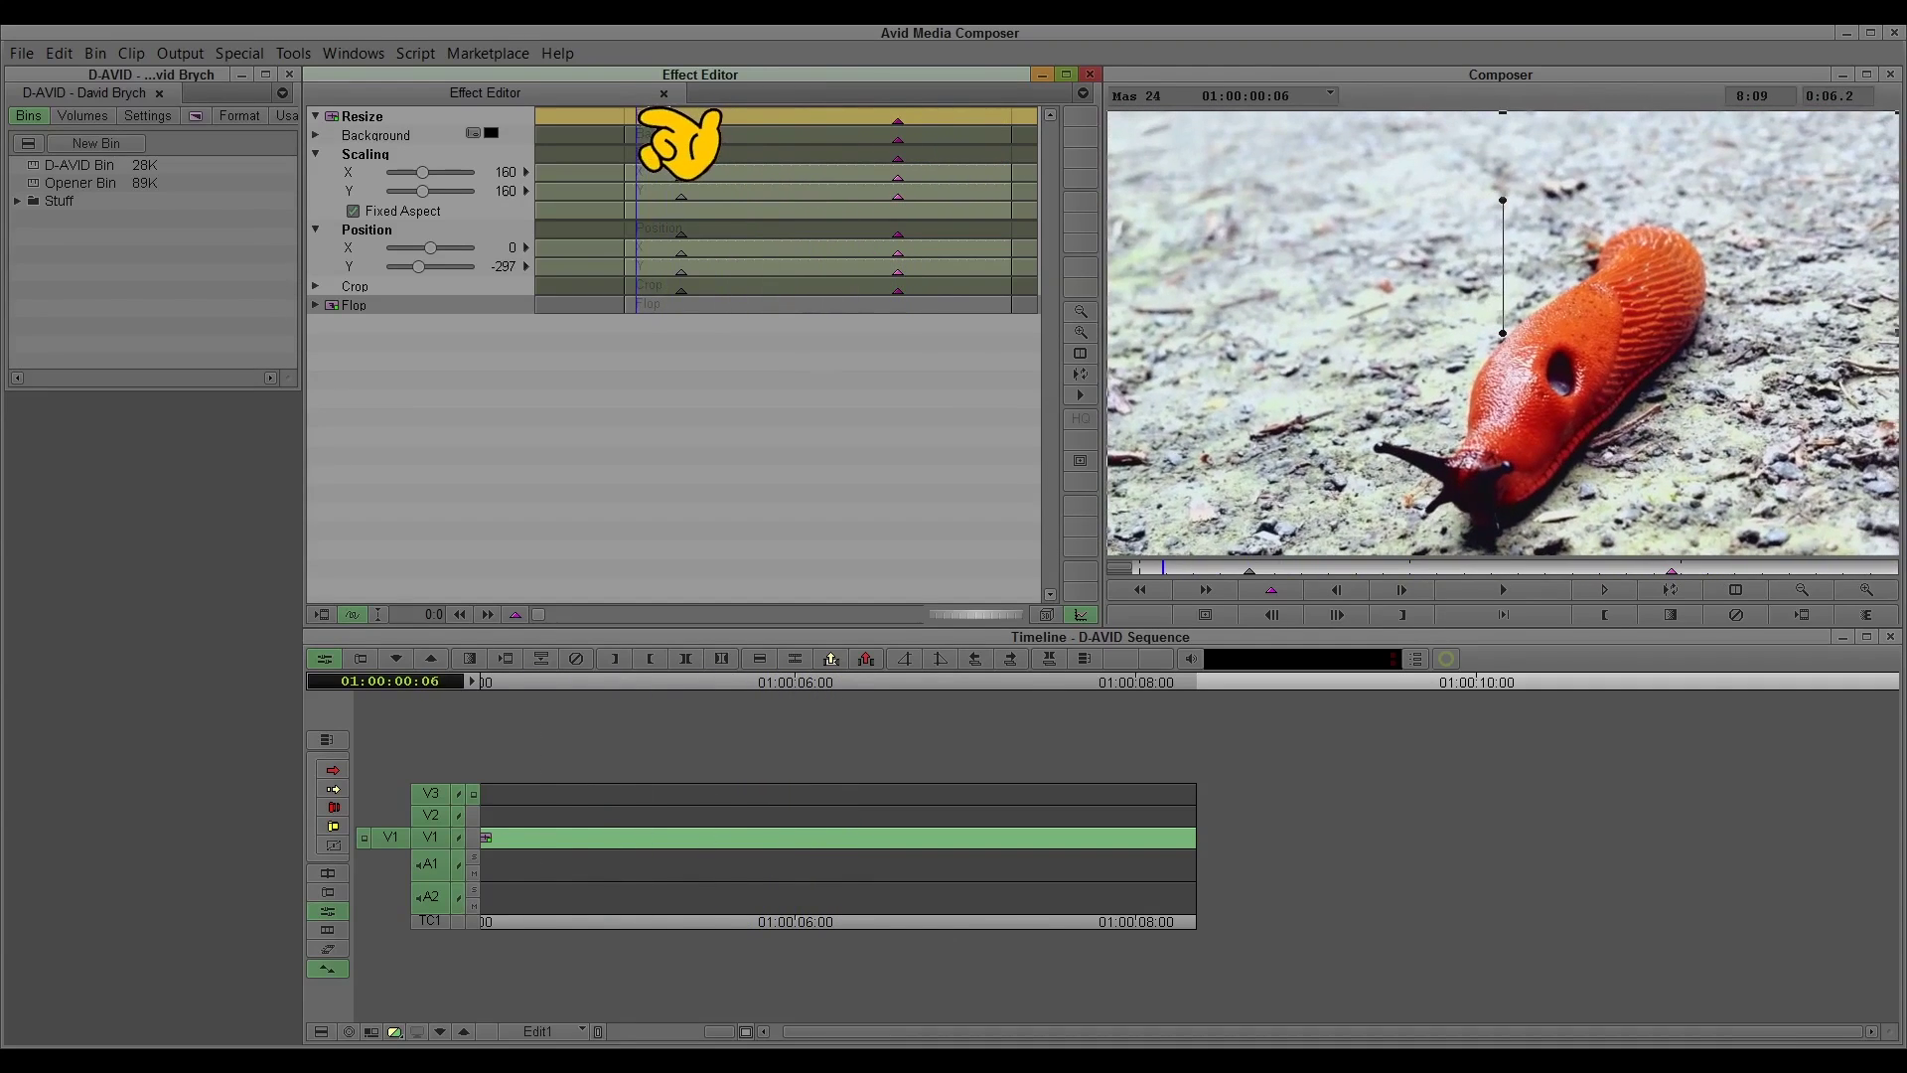
{"action": "key", "text": "space"}
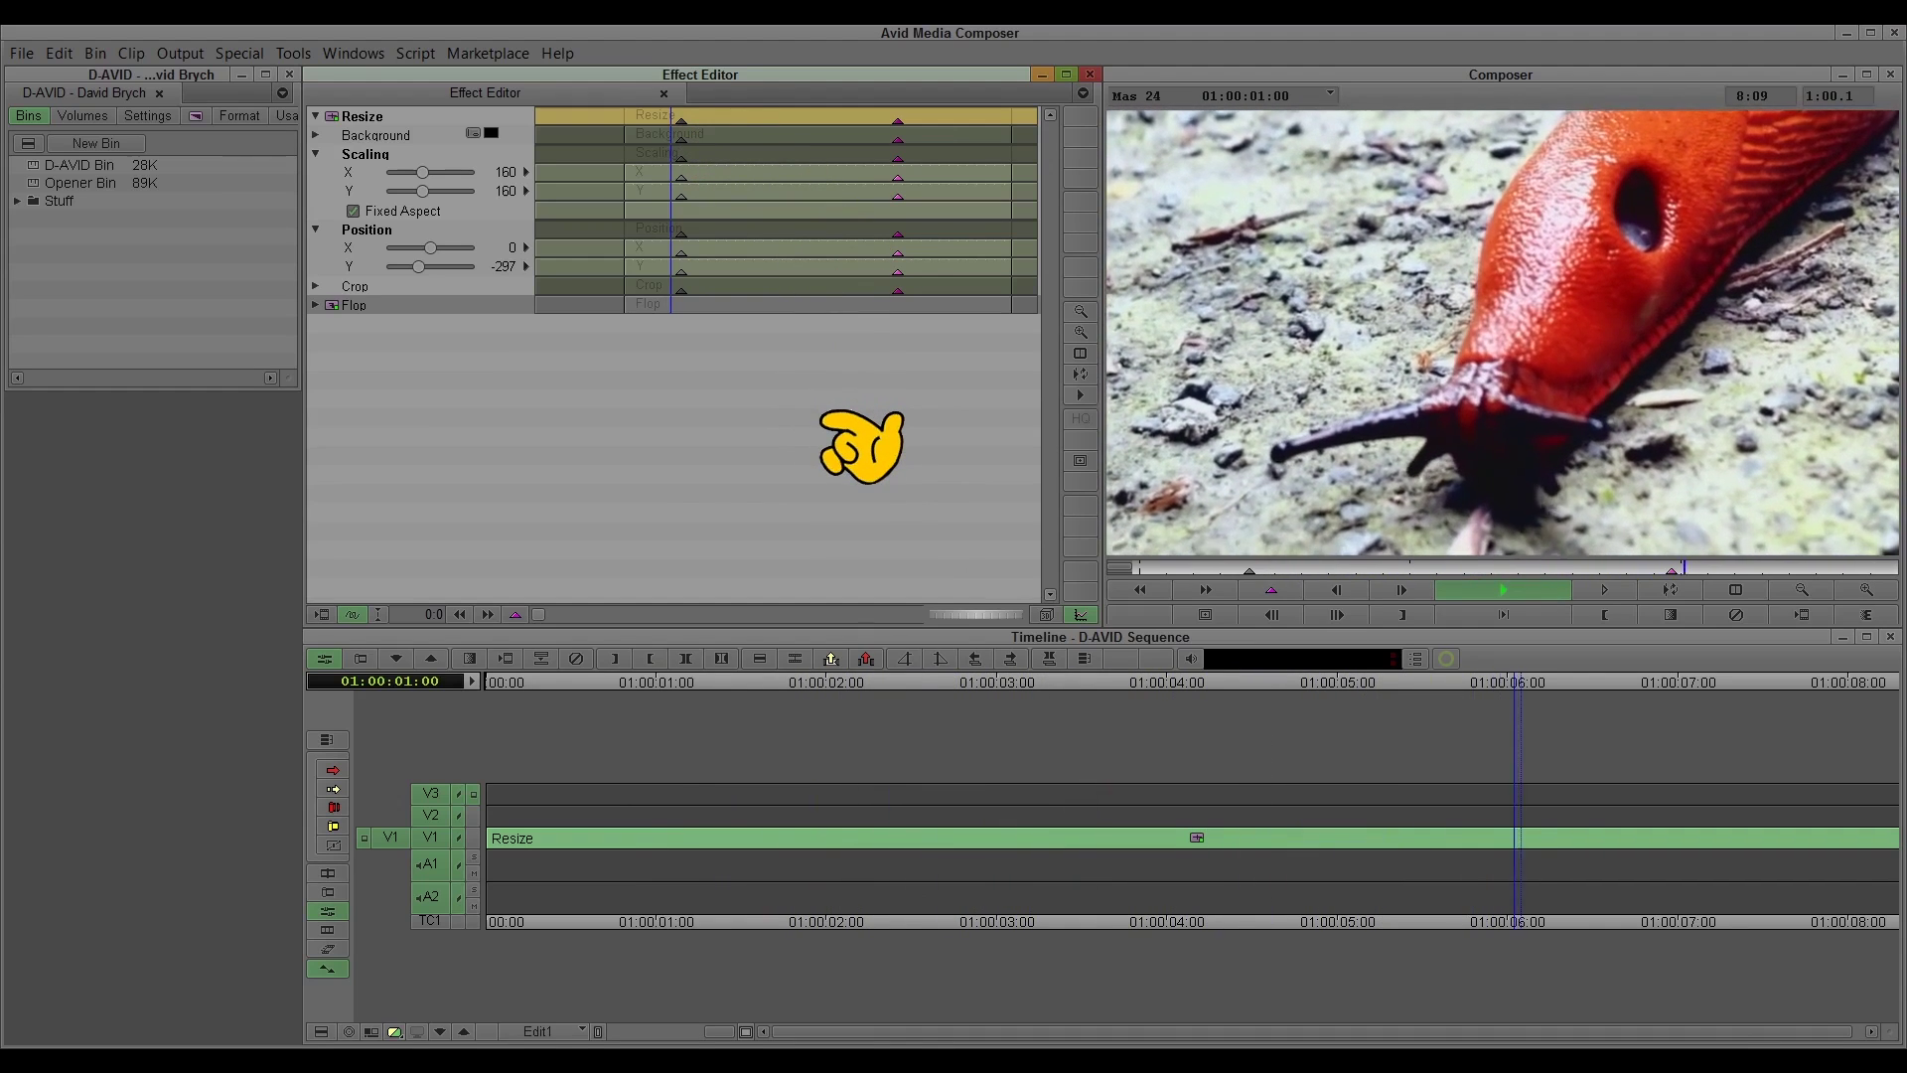
{"action": "key", "text": "space"}
{"action": "left_click", "coordinate": [902, 129]}
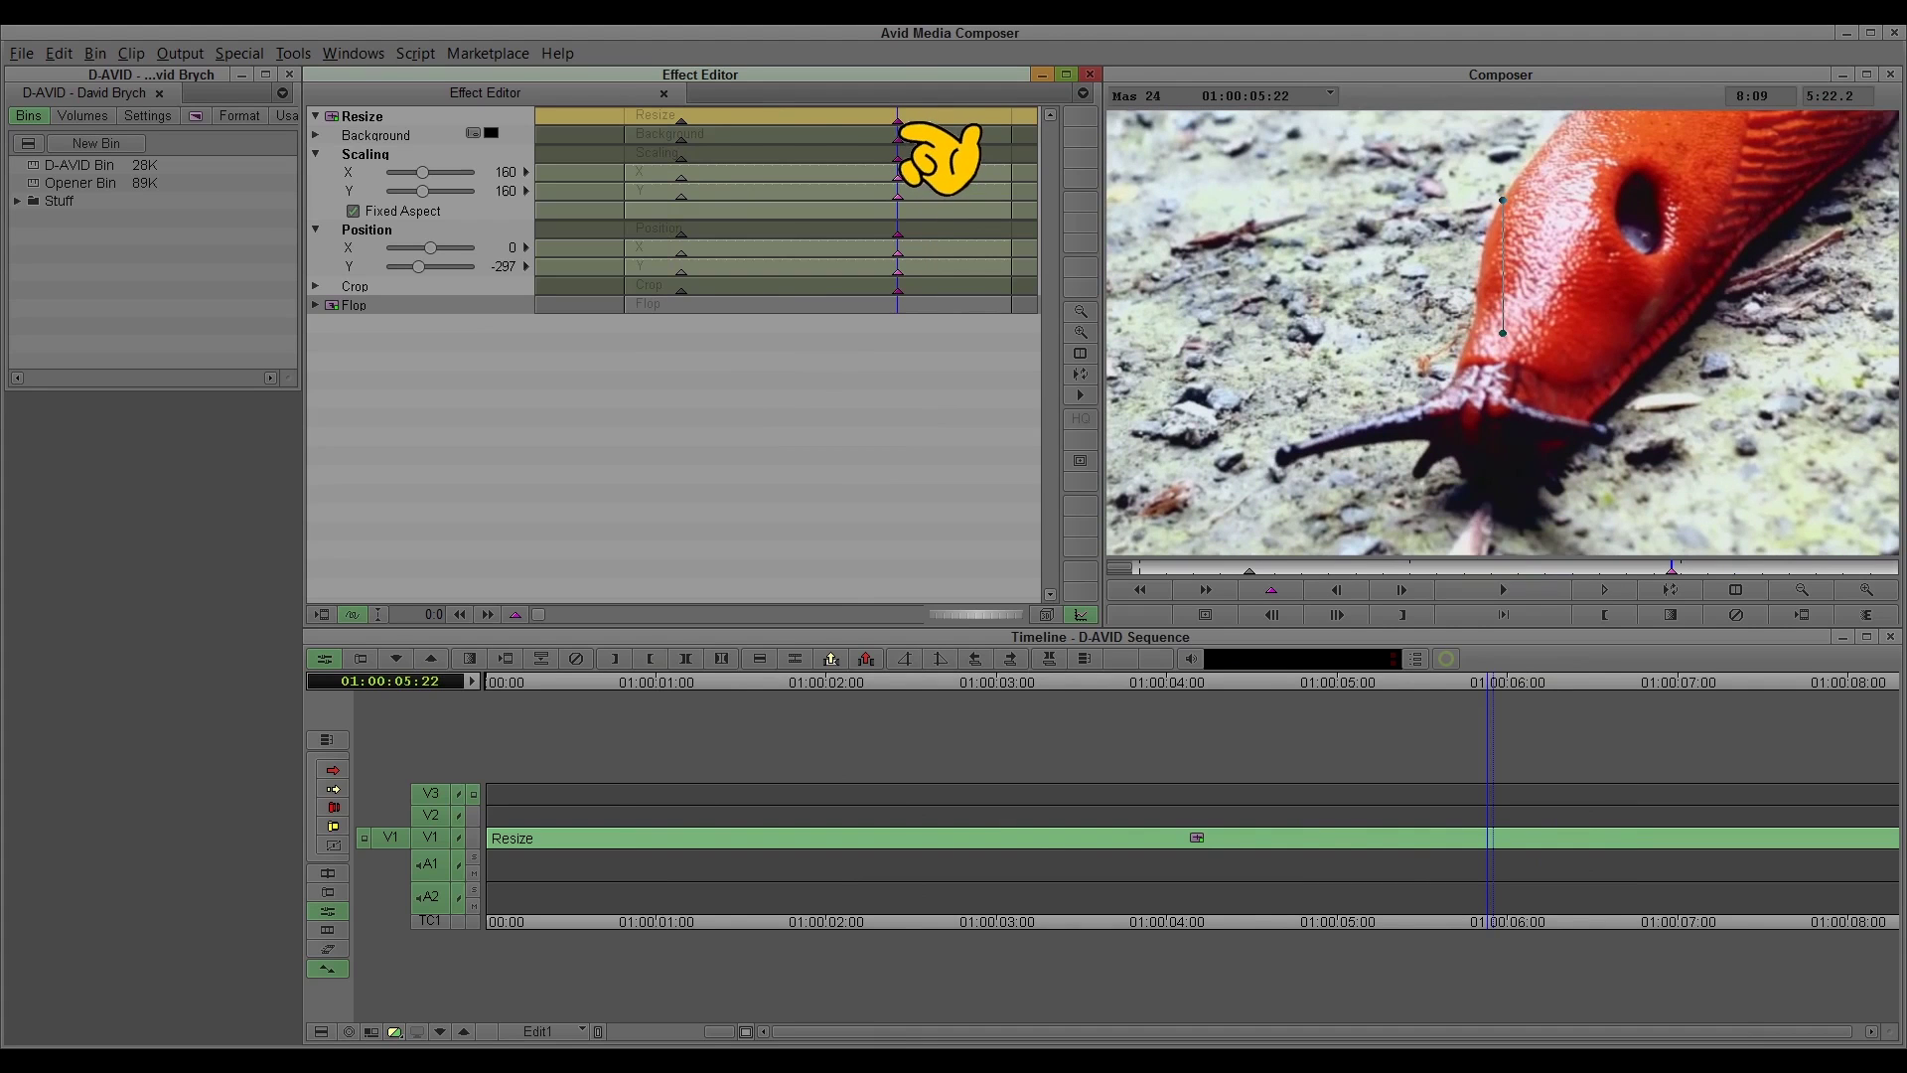
Step: Drag the close-up keyframes earlier, play the faster zoom, then expand the Crop parameters
{"action": "left_click_drag", "start_coordinate": [900, 133], "coordinate": [743, 132]}
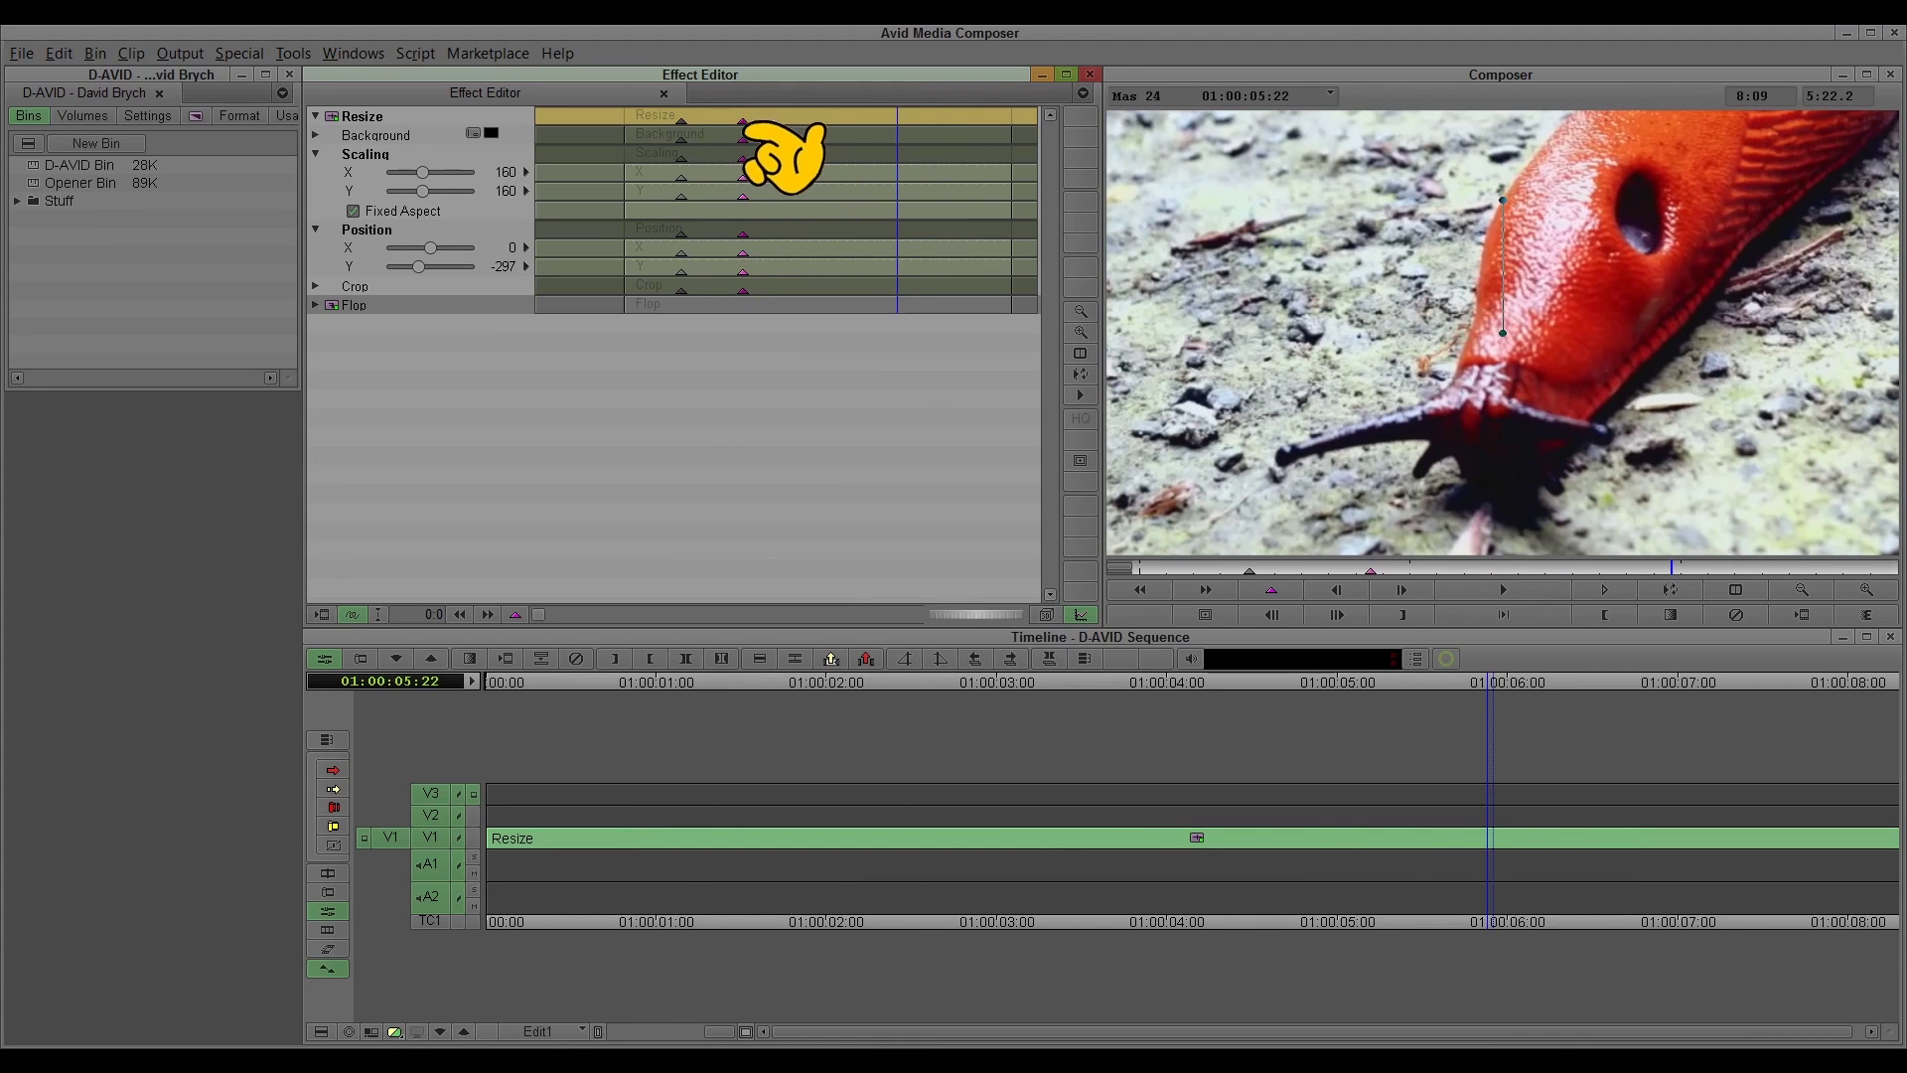
{"action": "left_click", "coordinate": [644, 134]}
{"action": "key", "text": "space"}
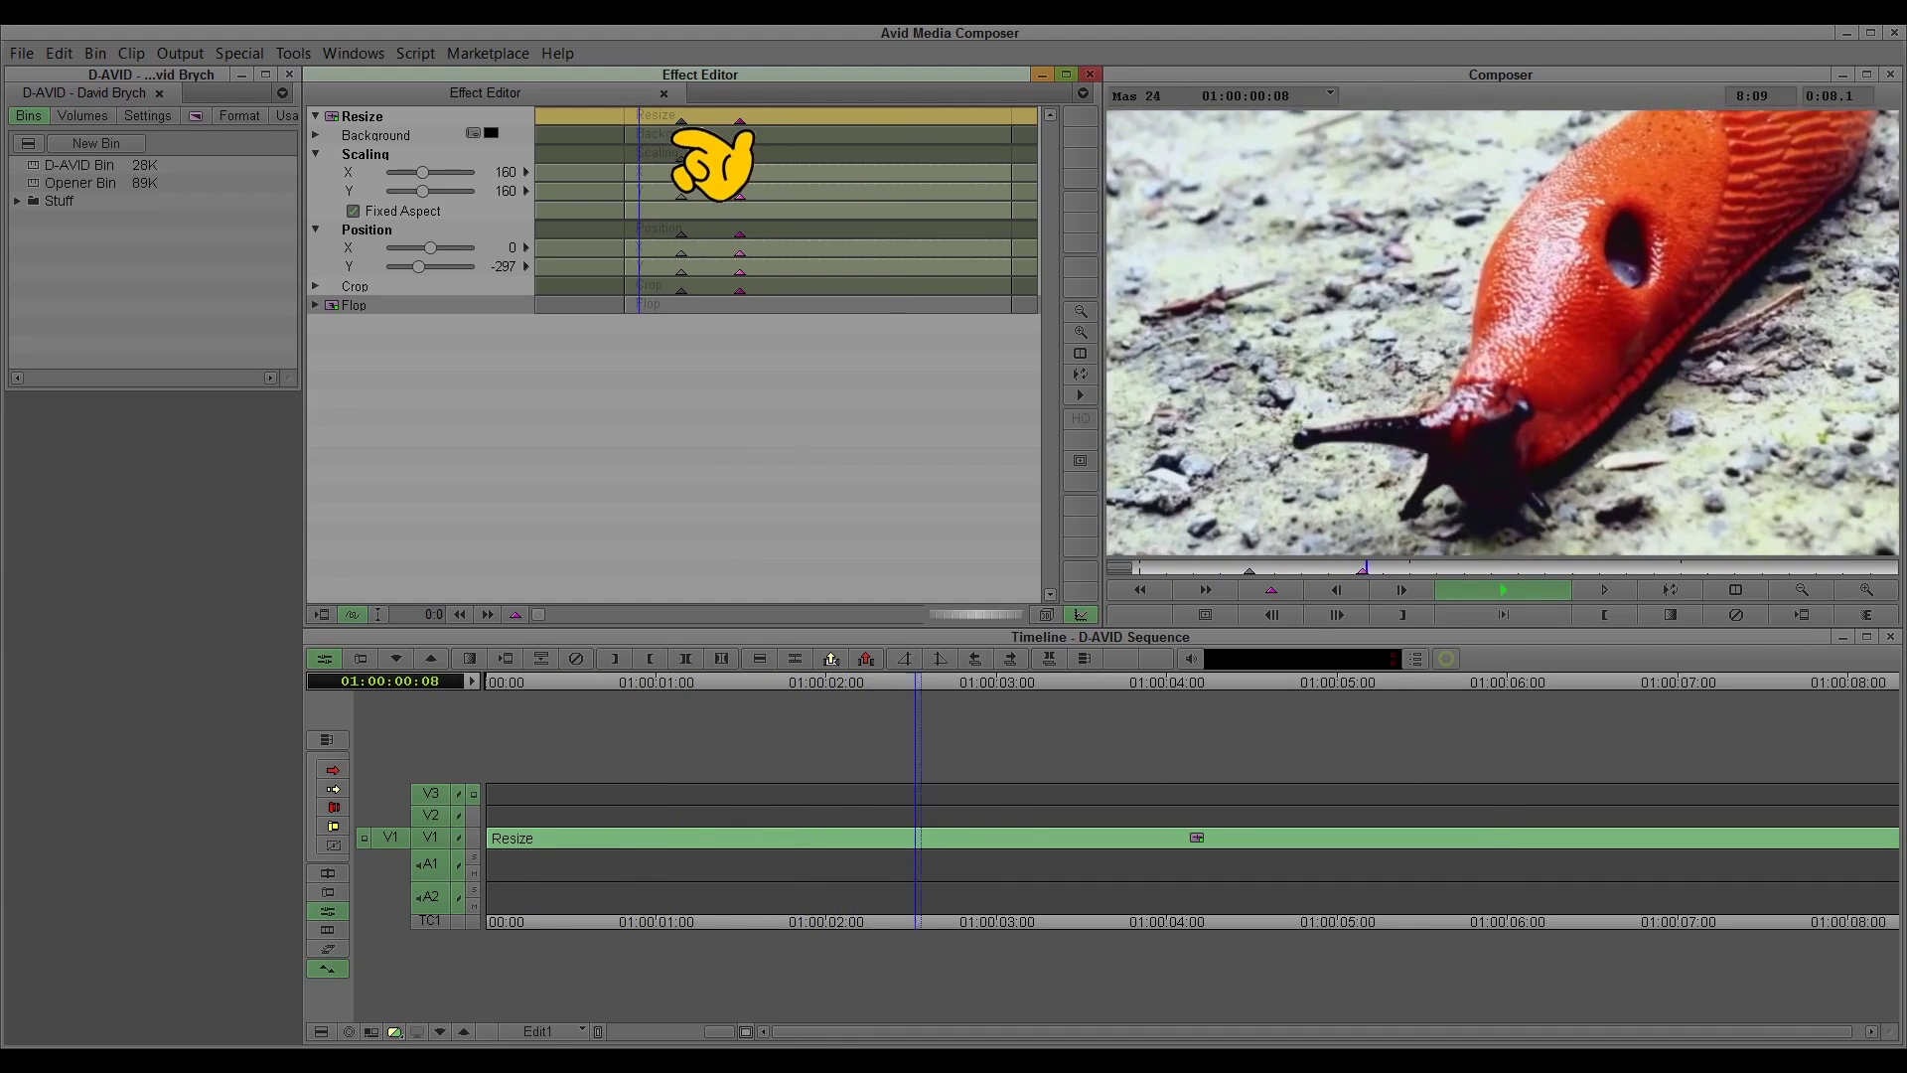
{"action": "left_click", "coordinate": [666, 132]}
{"action": "left_click_drag", "start_coordinate": [678, 144], "coordinate": [833, 126]}
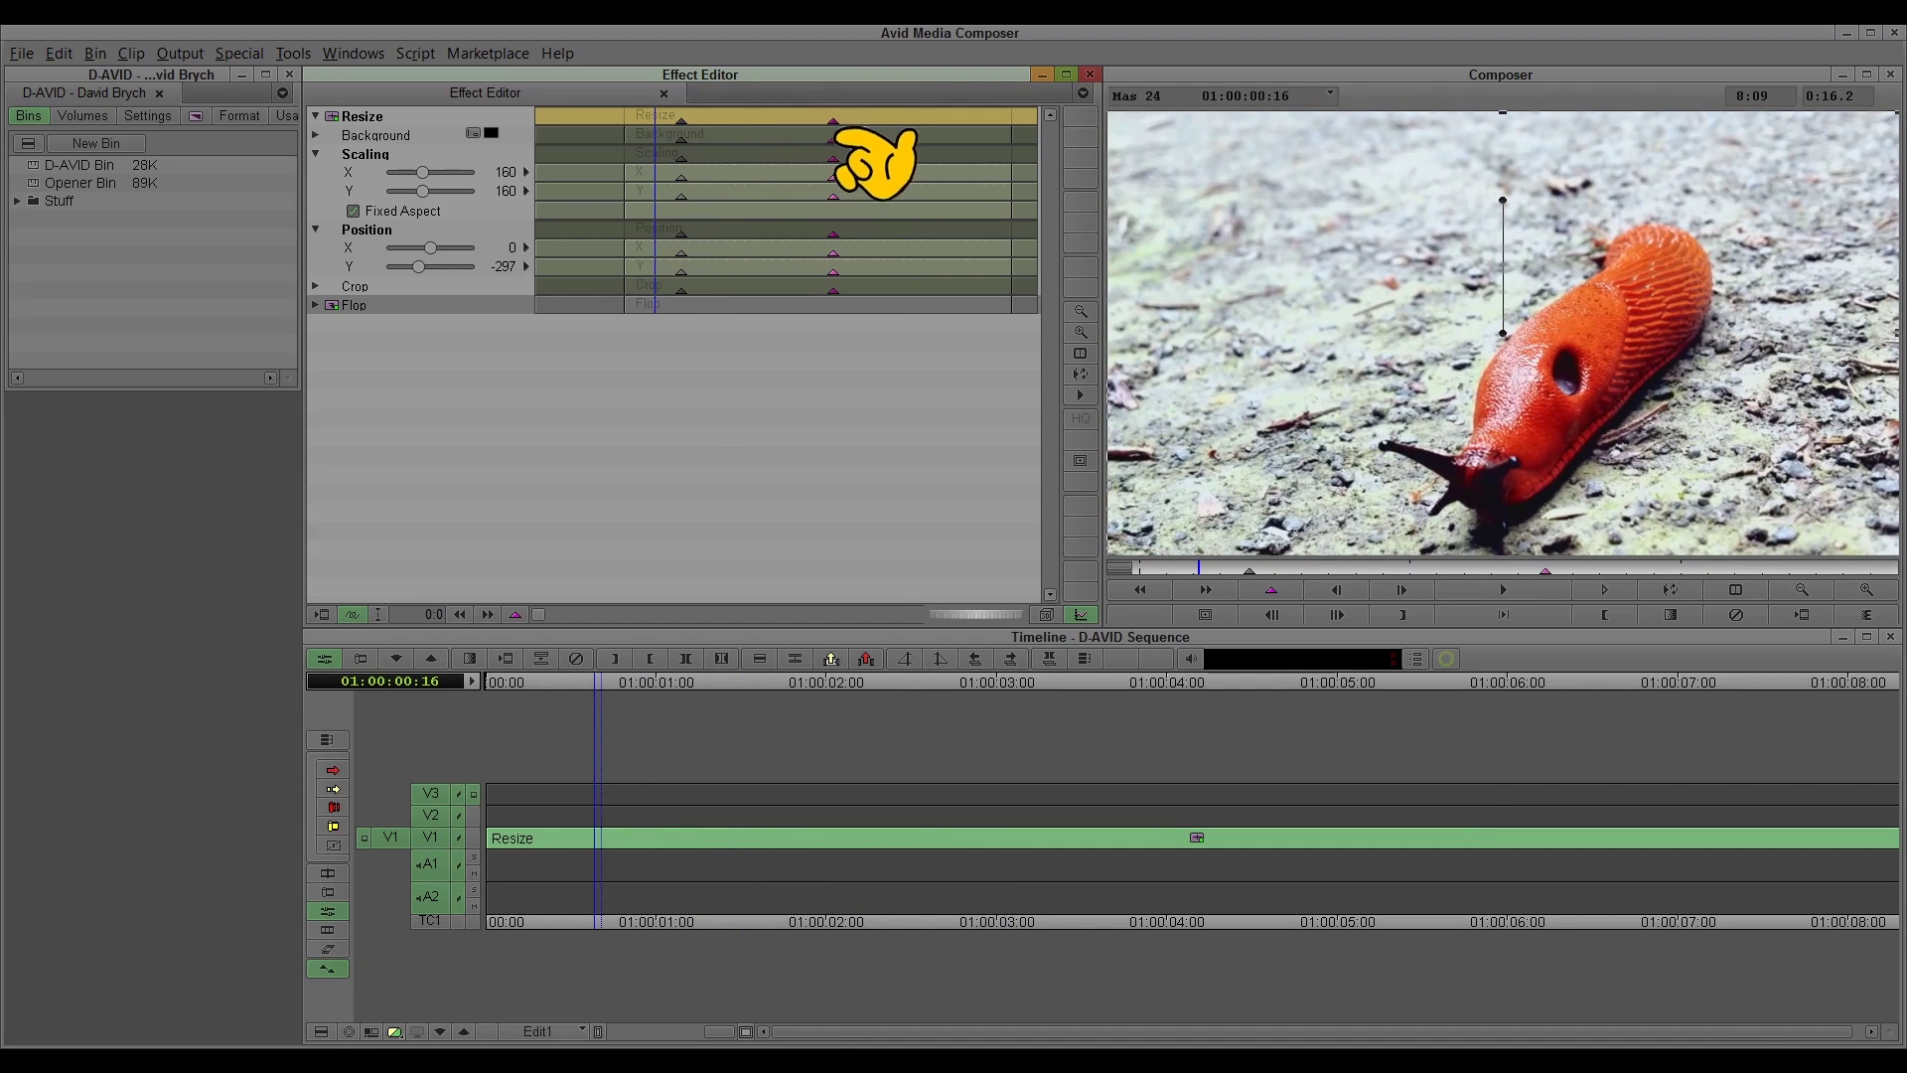
{"action": "left_click", "coordinate": [387, 288]}
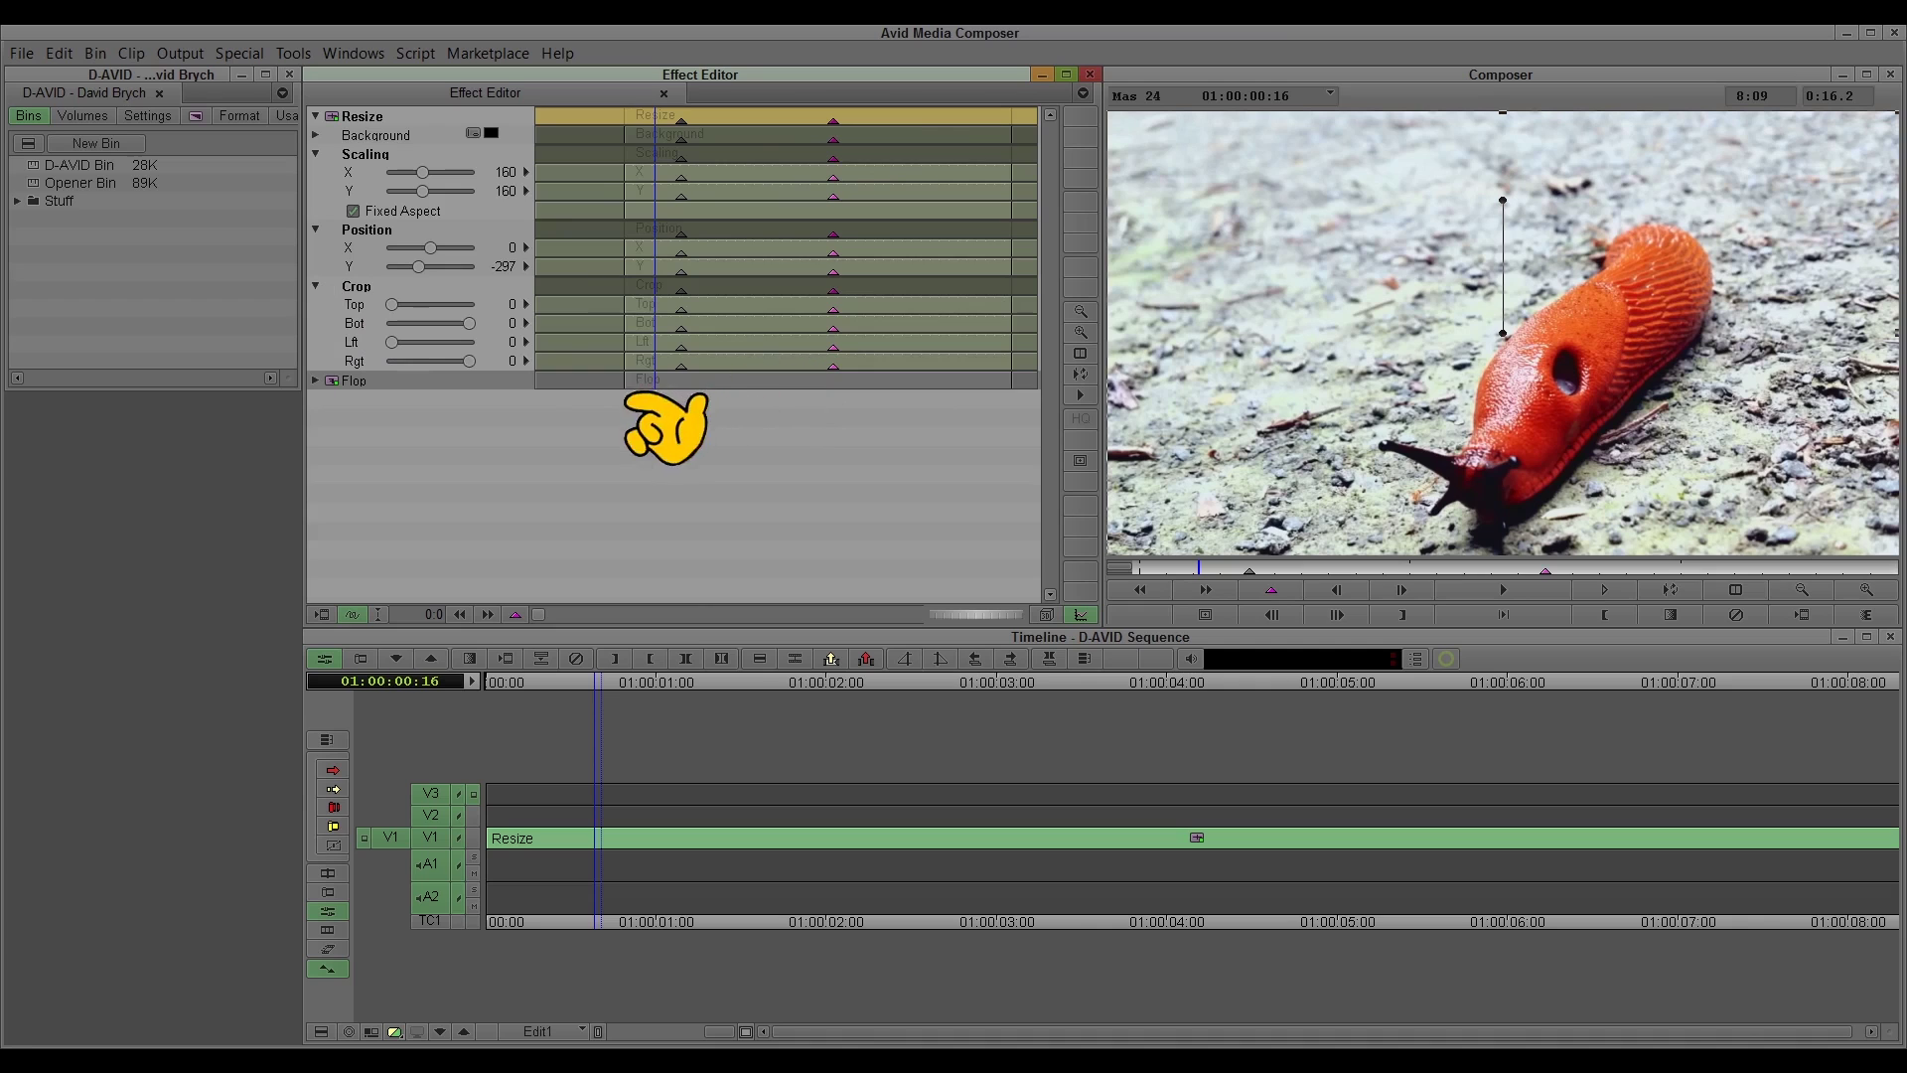